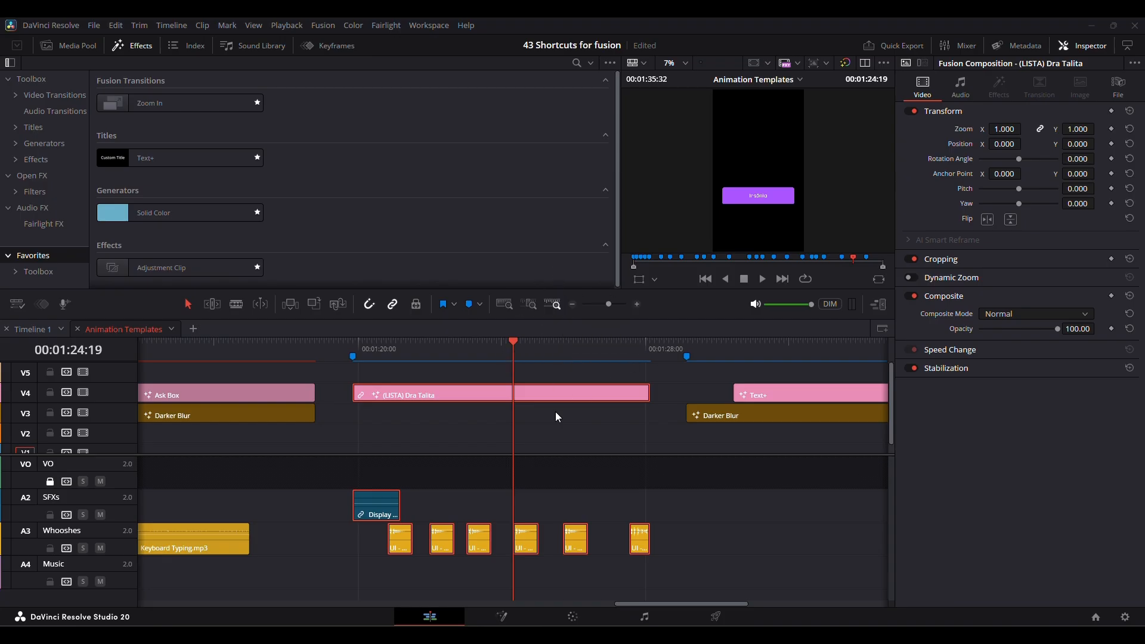
Review the keyboard customization settings, browsing the lists of panels and commands, and close them without changes.
{"action": "key", "text": "ctrl+alt+k"}
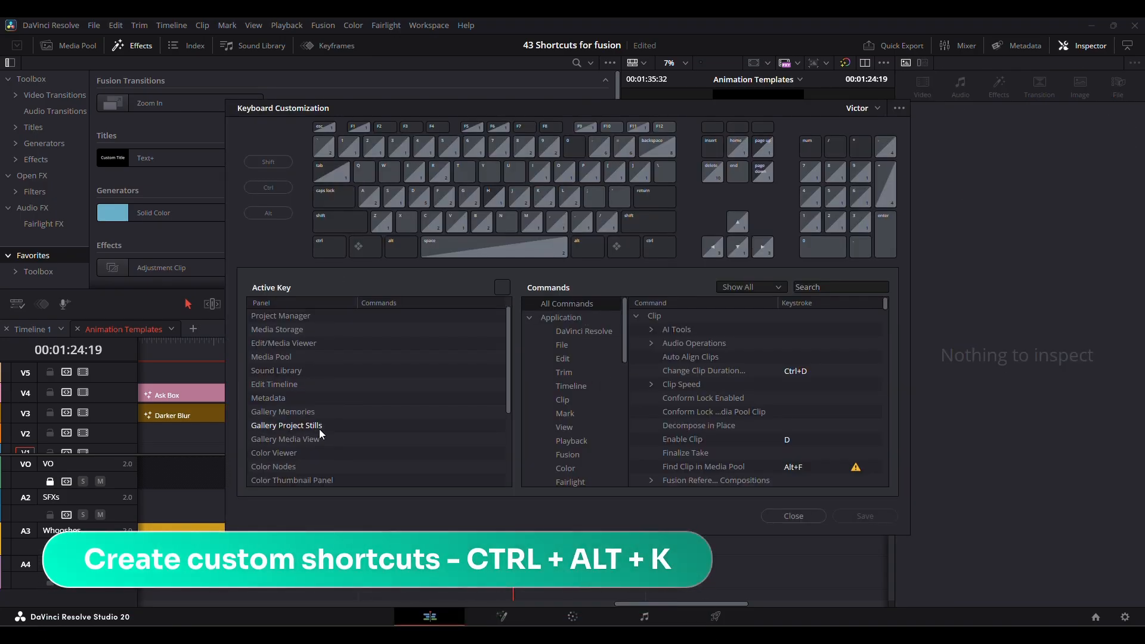
{"action": "scroll", "coordinate": [595, 430], "scroll_direction": "down", "scroll_amount": 8}
{"action": "scroll", "coordinate": [595, 430], "scroll_direction": "up", "scroll_amount": 8}
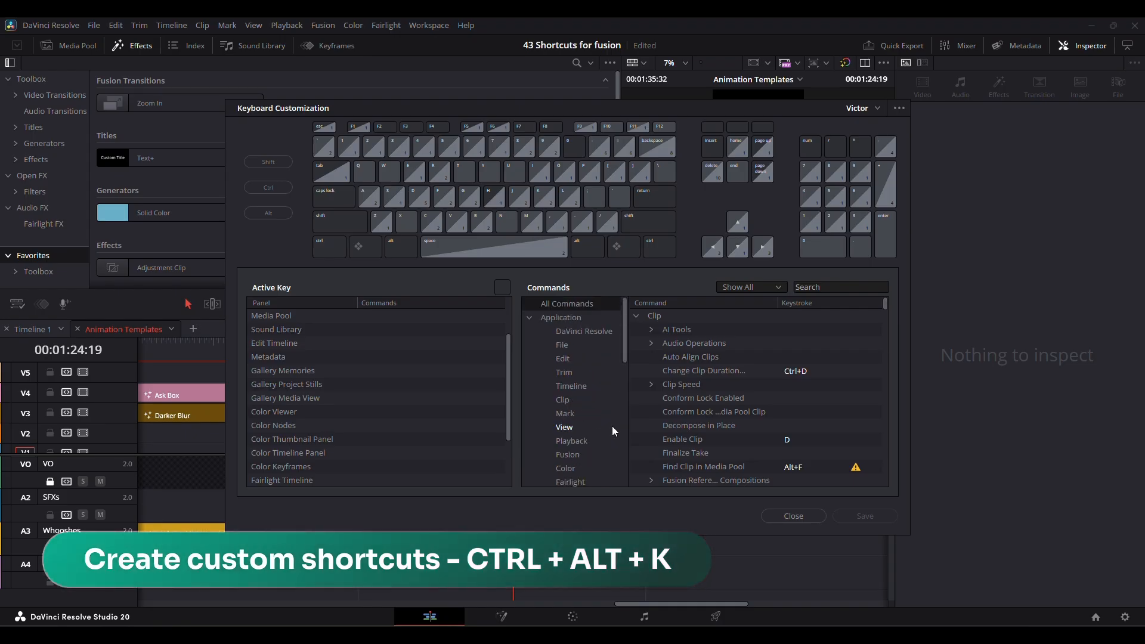
{"action": "key", "text": "Escape"}
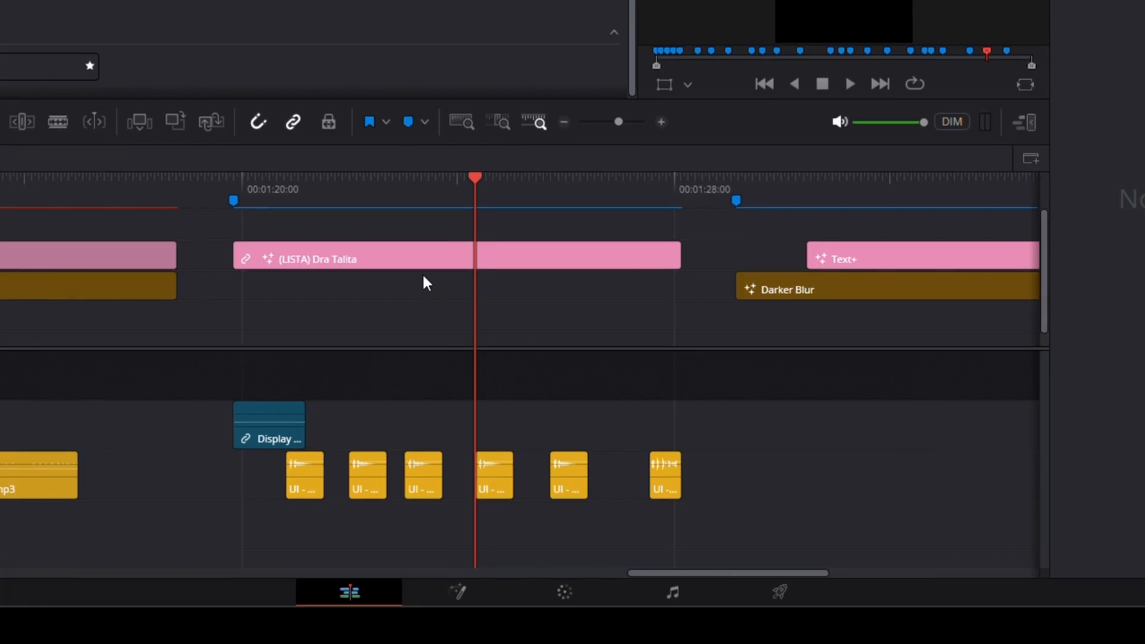
Switch the list composition from the Edit page to the Fusion page, return to the Edit page, and reopen it in Fusion.
{"action": "key", "text": "shift+backslash"}
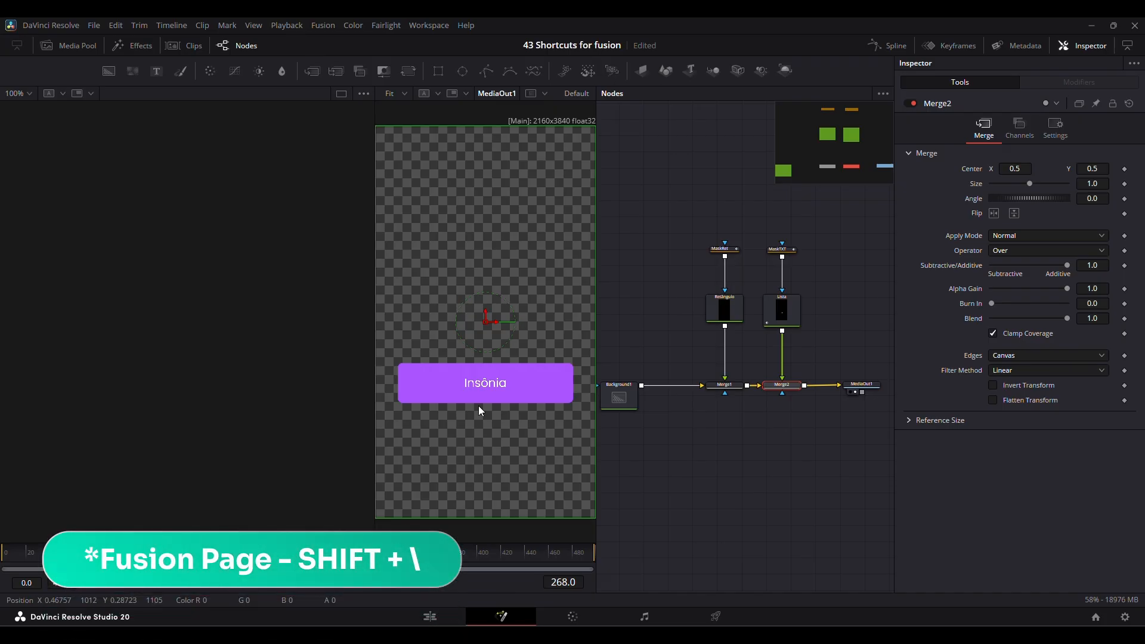
{"action": "key", "text": "shift+backslash"}
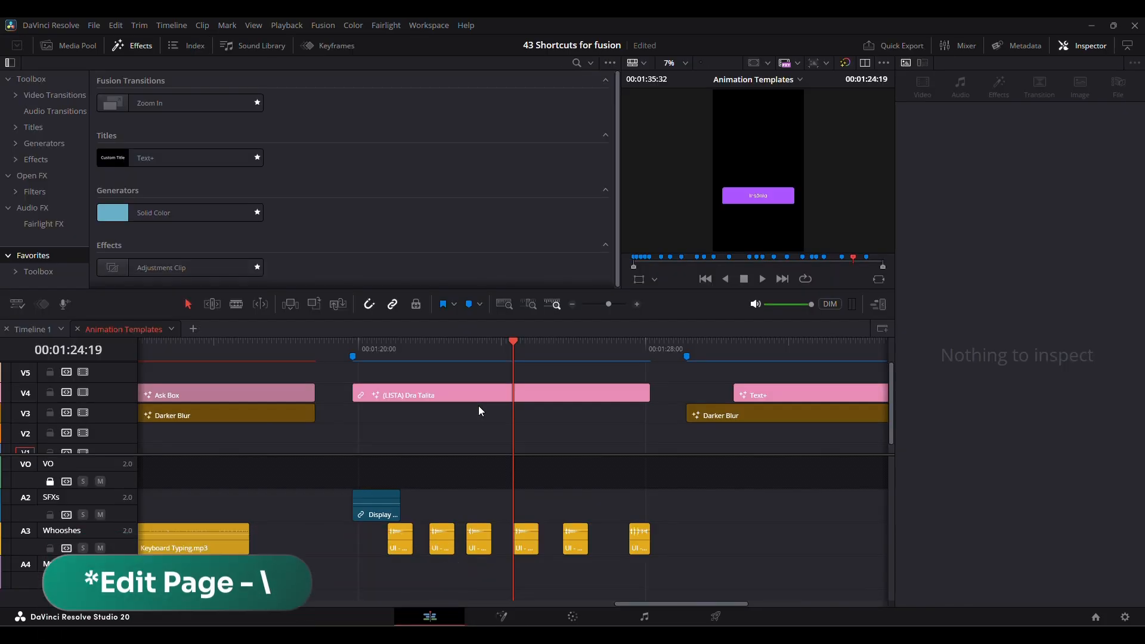
{"action": "key", "text": "shift+backslash"}
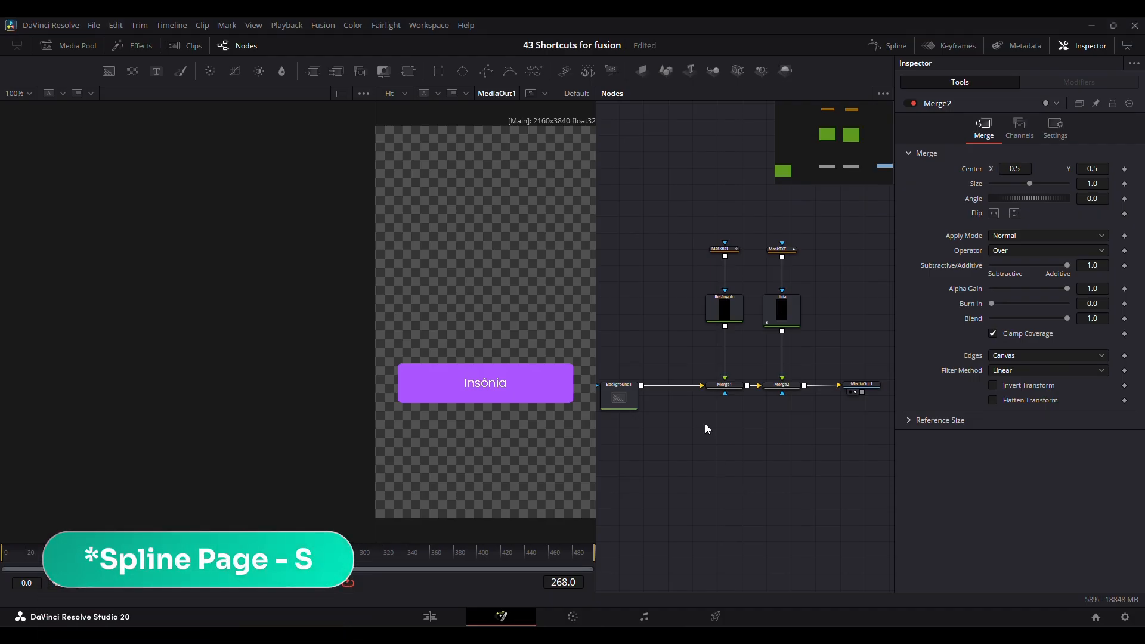
Show the Spline editor, replace it with the Keyframes editor, and hide that again.
{"action": "key", "text": "shift+s"}
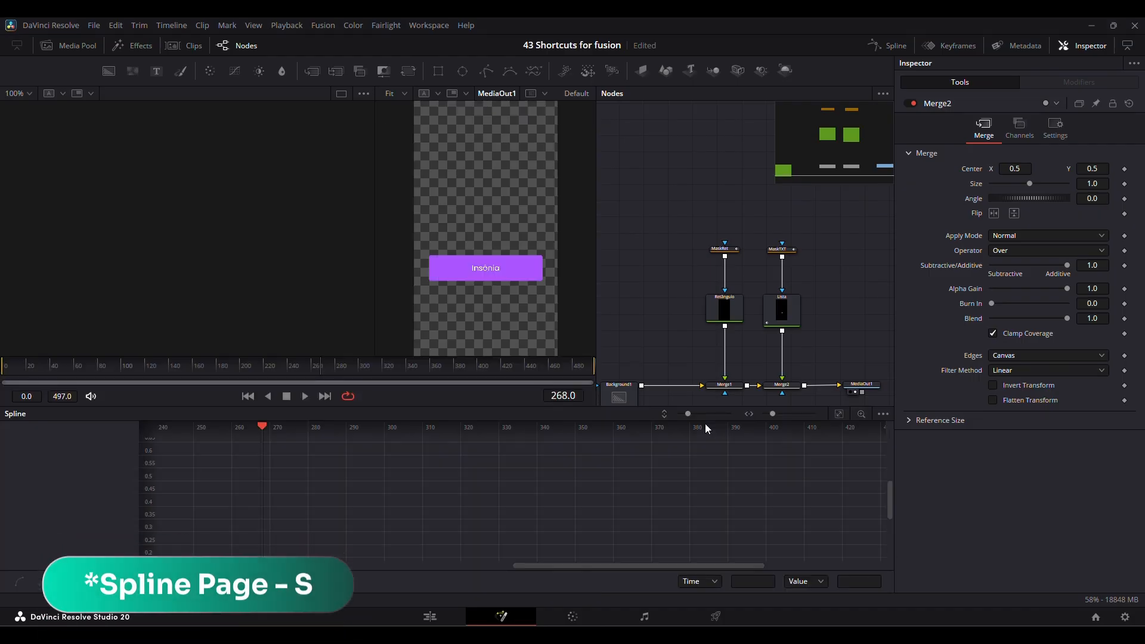
{"action": "key", "text": "shift+k"}
{"action": "key", "text": "shift+s"}
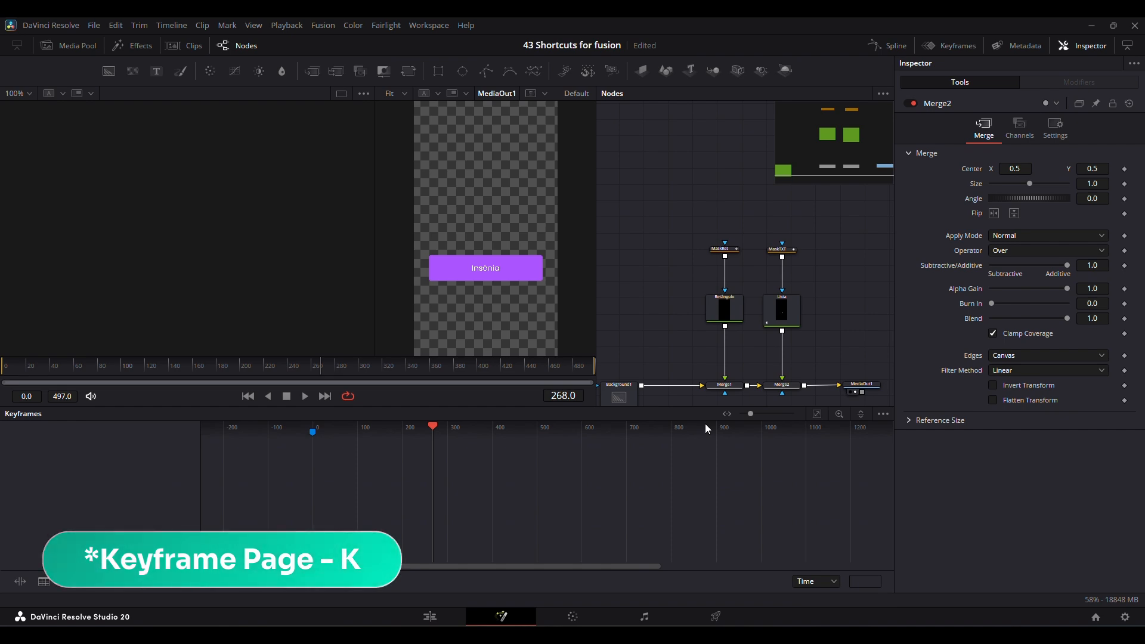
{"action": "key", "text": "shift+k"}
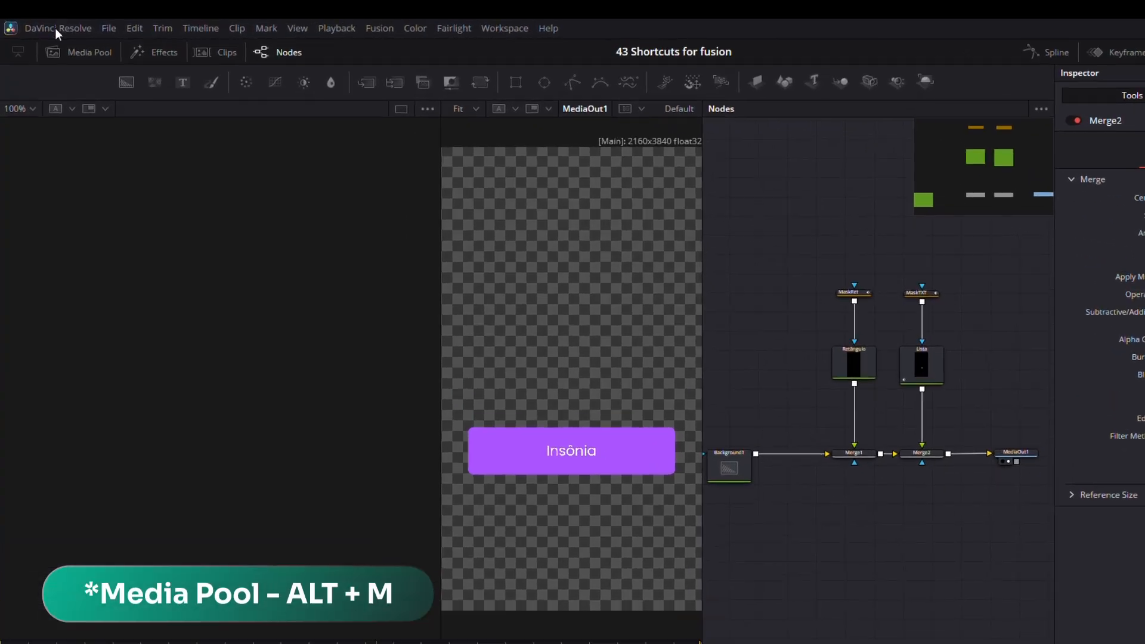
Briefly show and hide the Media Pool, the Effects library and the Clips strip on the Fusion page.
{"action": "key", "text": "alt+m"}
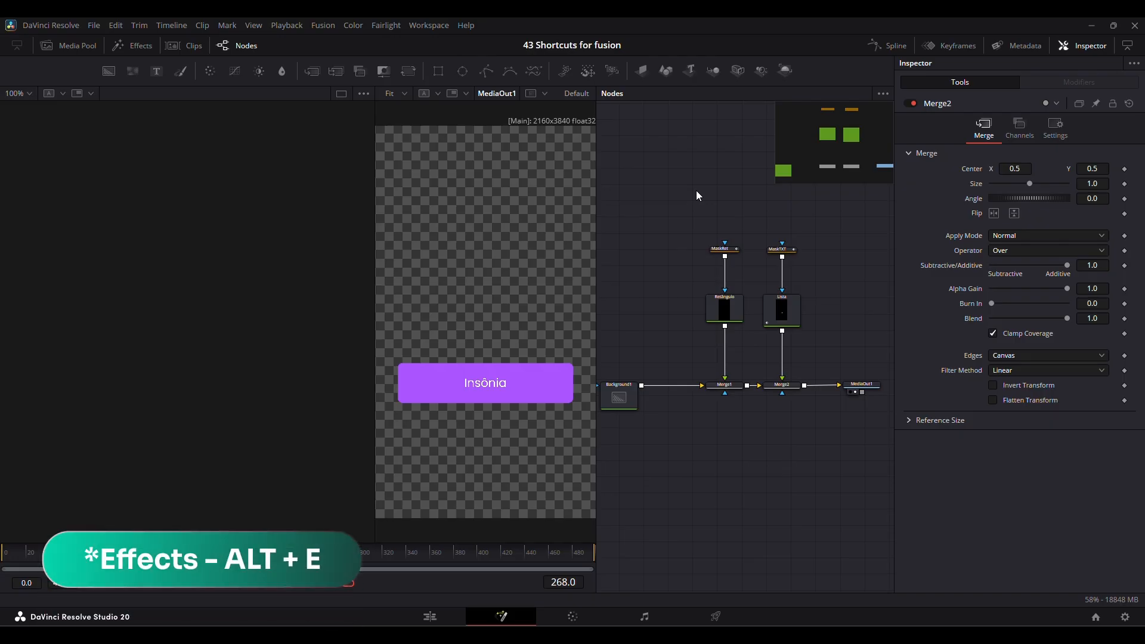
{"action": "key", "text": "alt+e"}
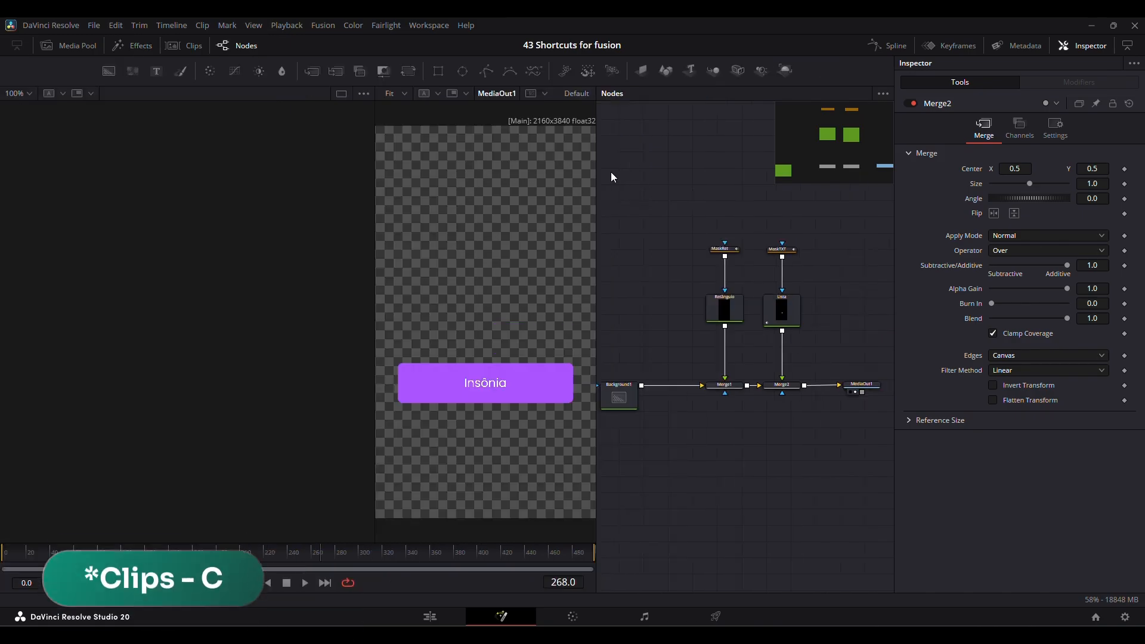
{"action": "key", "text": "c"}
{"action": "key", "text": "c"}
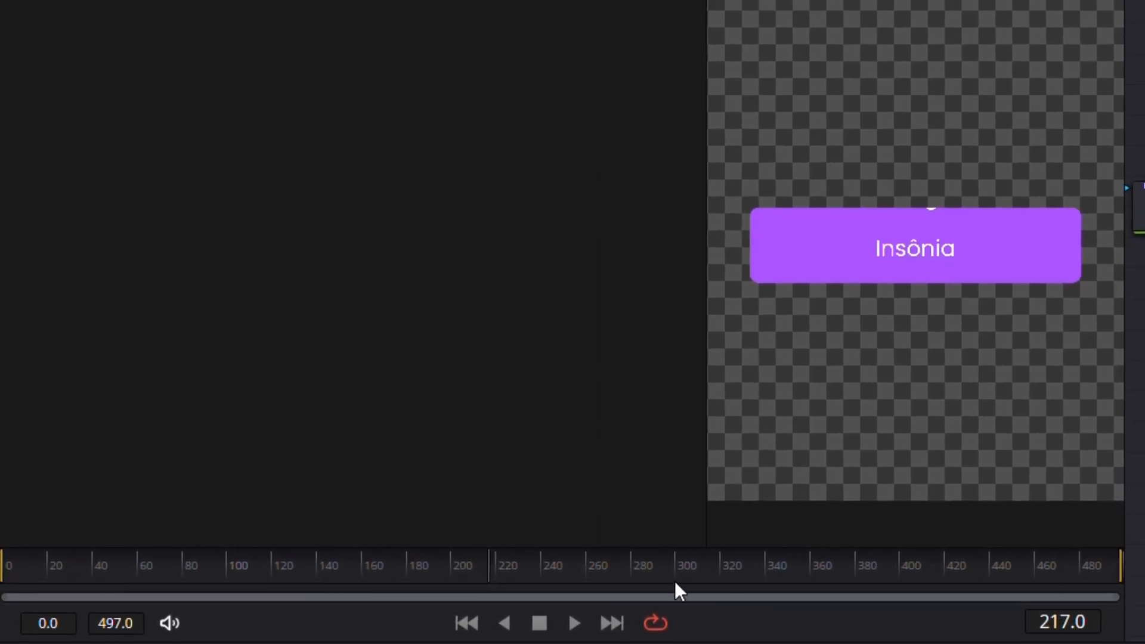
Jump the playhead to the first frame of the composition, to its last frame, and back to the start.
{"action": "key", "text": "shift+Left"}
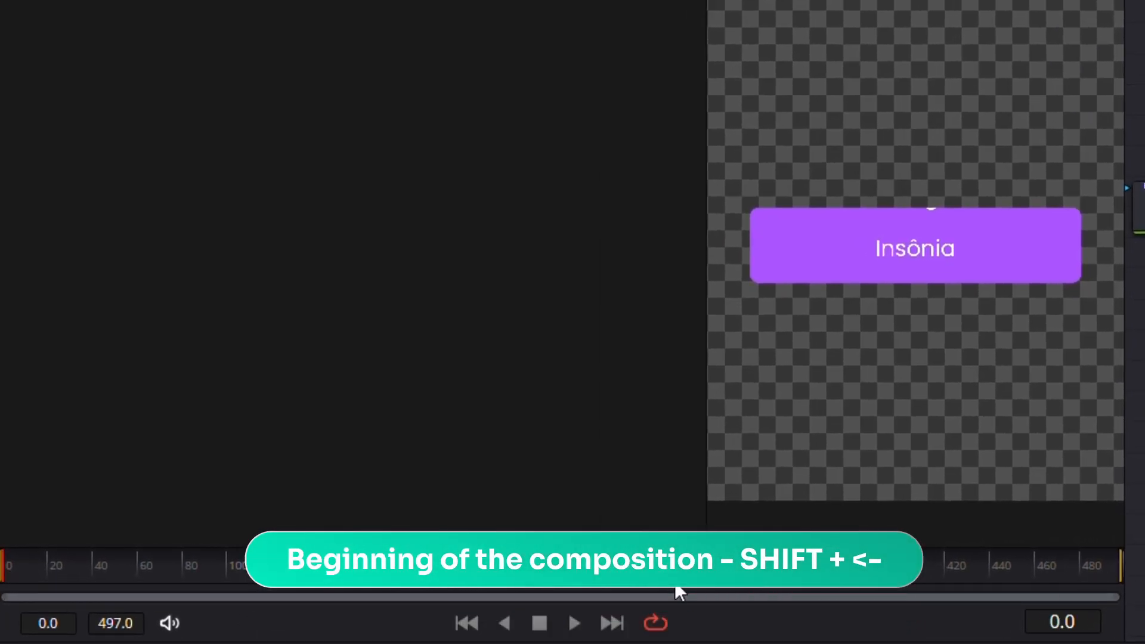
{"action": "key", "text": "shift+Right"}
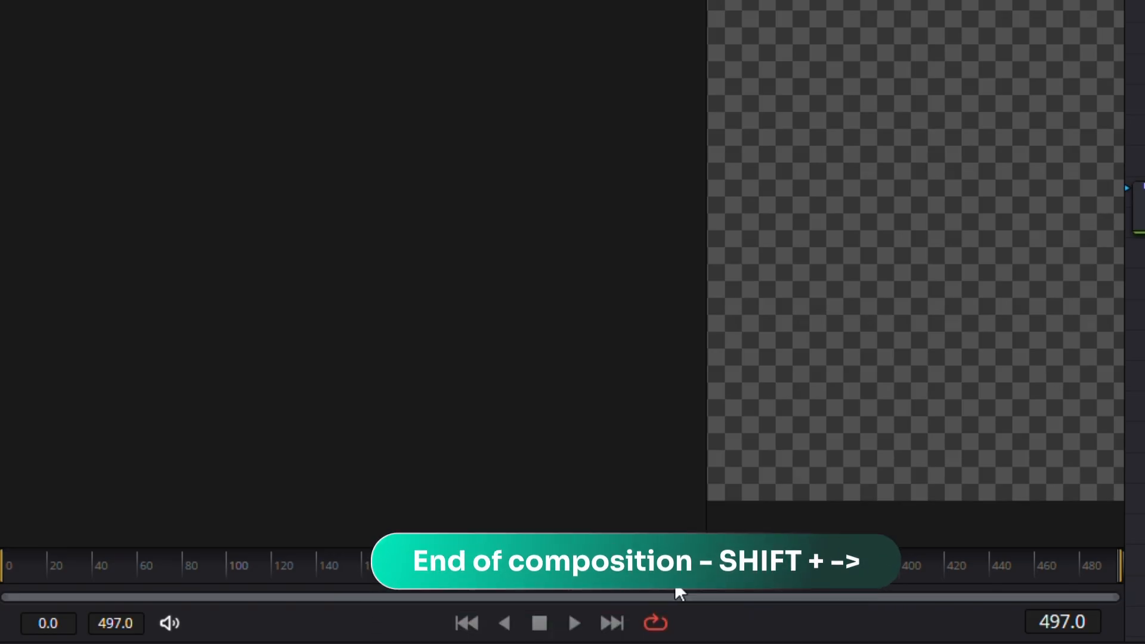
{"action": "key", "text": "shift+Left"}
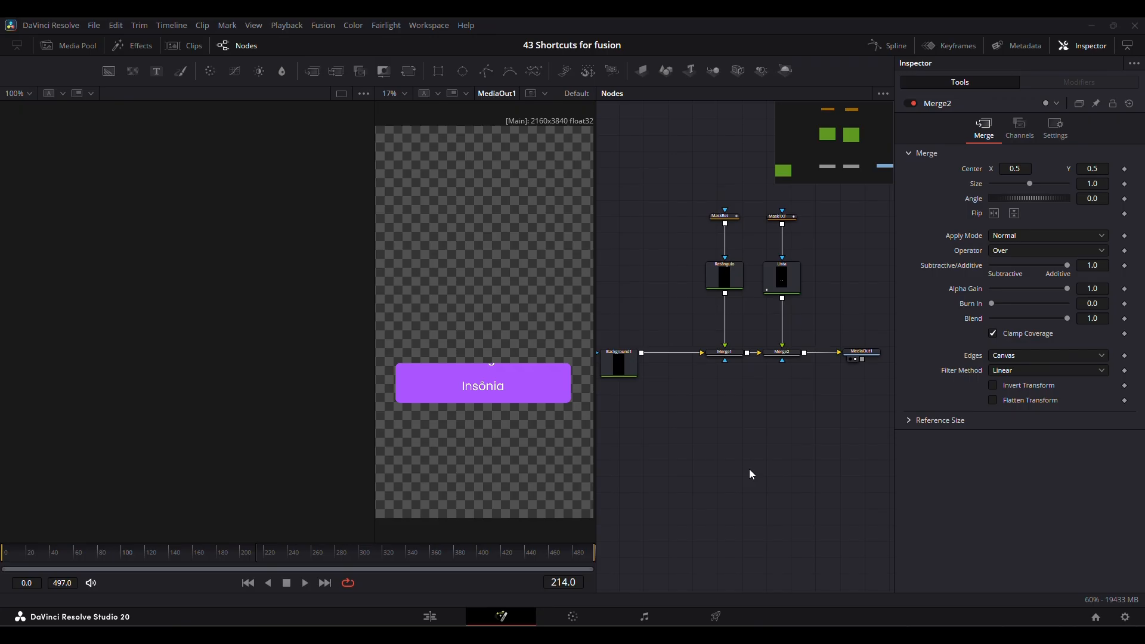
Examine the node graph, from the MediaOut1 node up close to the whole node tree.
{"action": "scroll", "coordinate": [858, 360], "scroll_direction": "right", "scroll_amount": 4}
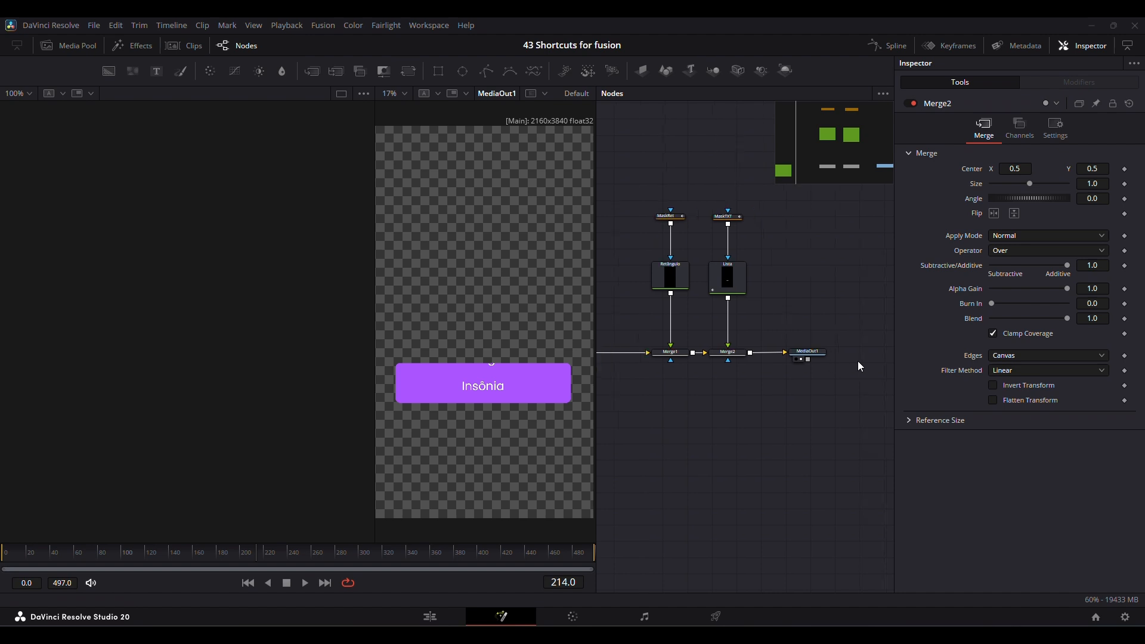
{"action": "scroll", "coordinate": [705, 360], "scroll_direction": "up", "scroll_amount": 4}
{"action": "scroll", "coordinate": [704, 360], "scroll_direction": "down", "scroll_amount": 2}
{"action": "scroll", "coordinate": [688, 424], "scroll_direction": "up", "scroll_amount": 2}
{"action": "scroll", "coordinate": [688, 424], "scroll_direction": "up", "scroll_amount": 2}
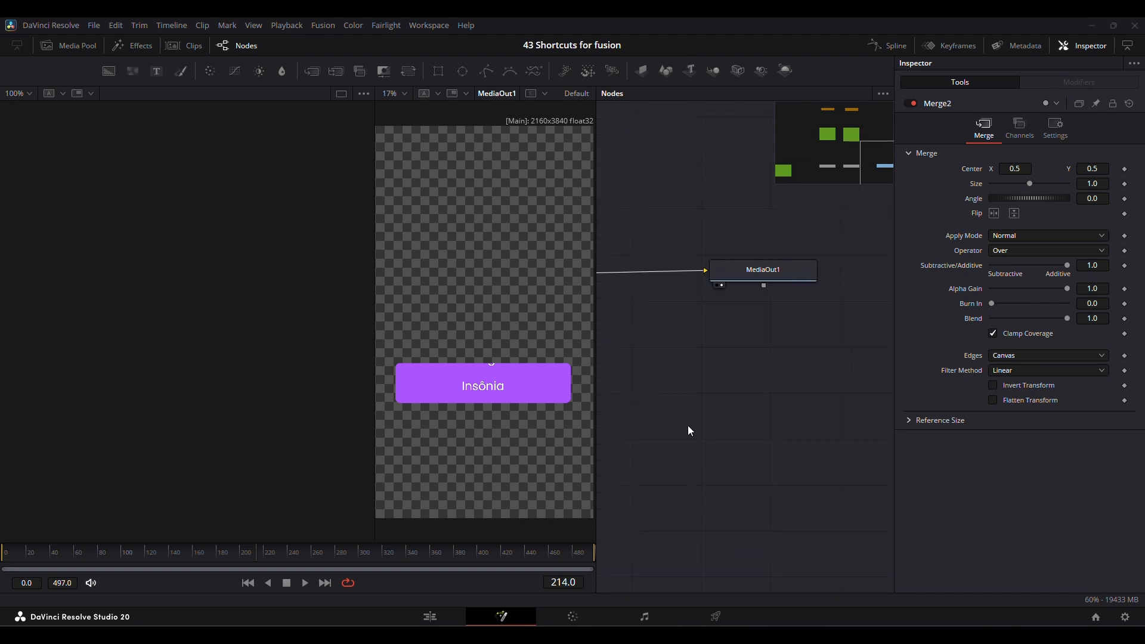
{"action": "scroll", "coordinate": [688, 425], "scroll_direction": "down", "scroll_amount": 8}
{"action": "scroll", "coordinate": [688, 425], "scroll_direction": "up", "scroll_amount": 4}
{"action": "scroll", "coordinate": [688, 425], "scroll_direction": "left", "scroll_amount": 1}
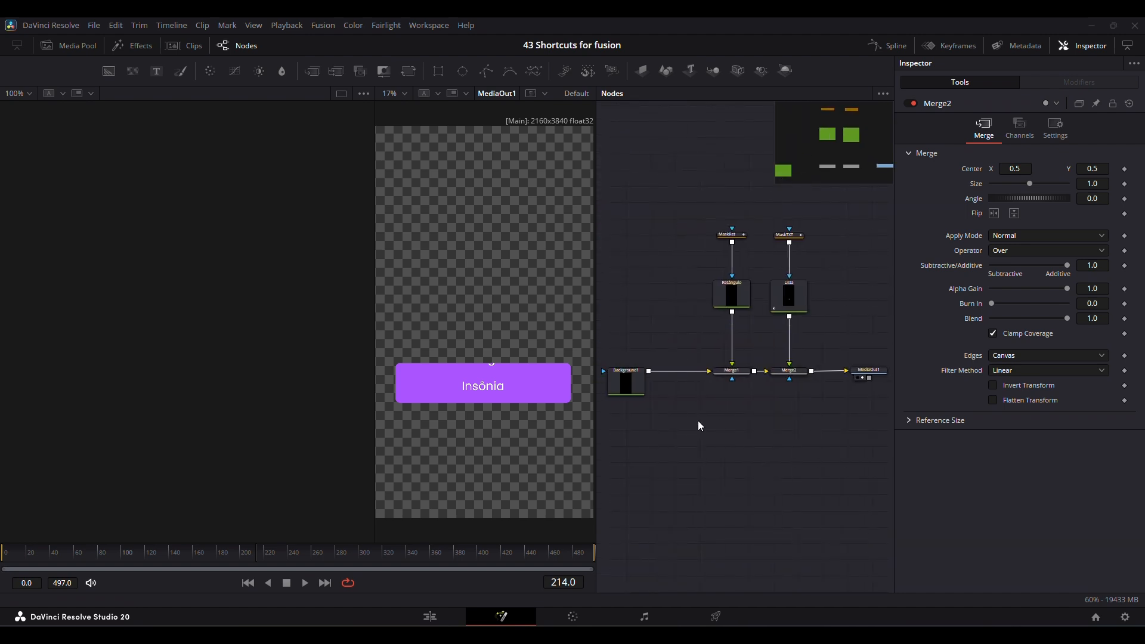
Display the Lista text node in viewer 2 and the Retângulo background node in viewer 1.
{"action": "left_click", "coordinate": [788, 295]}
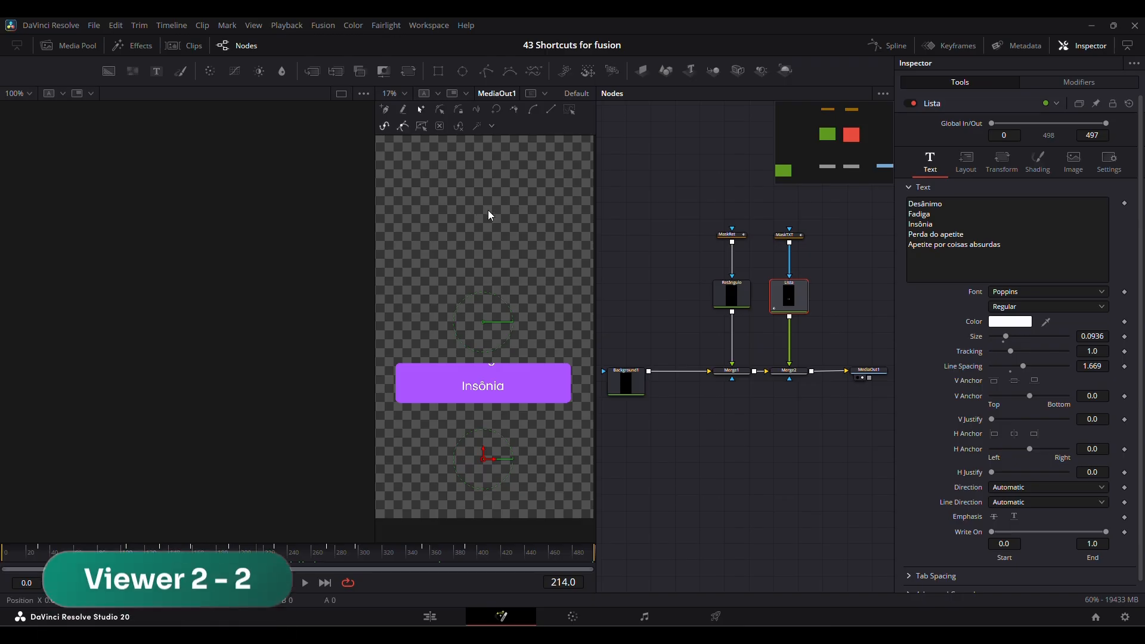
{"action": "key", "text": "2"}
{"action": "left_click", "coordinate": [732, 295]}
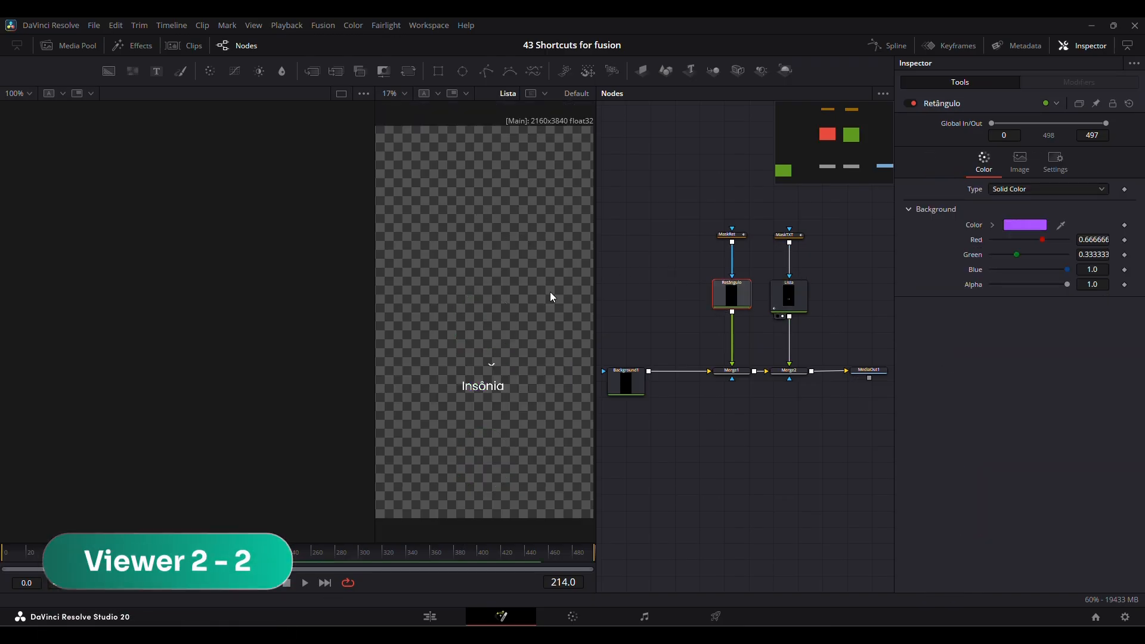
{"action": "key", "text": "1"}
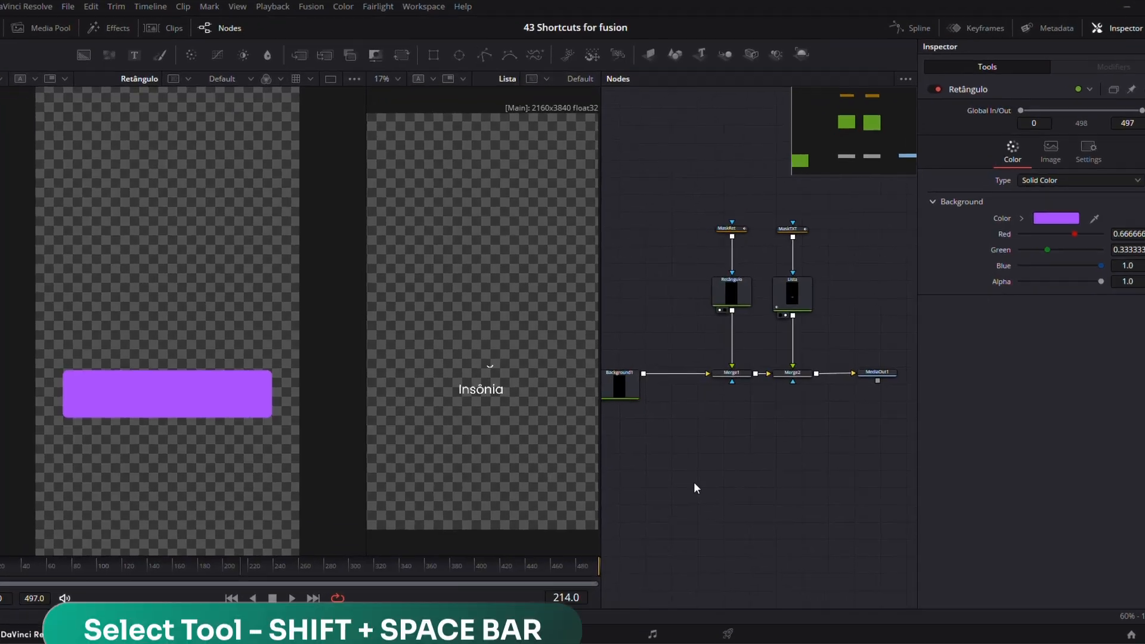
Look over the Select Tool list, cancel it, and browse the available entries in the Select Action list.
{"action": "key", "text": "shift+space"}
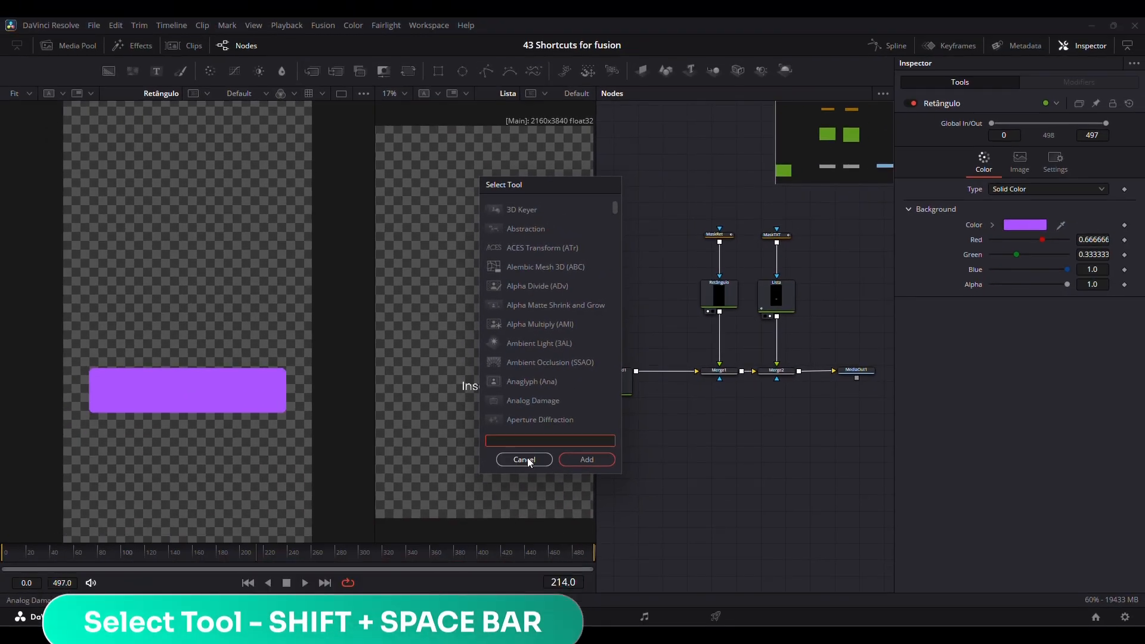
{"action": "left_click", "coordinate": [527, 458]}
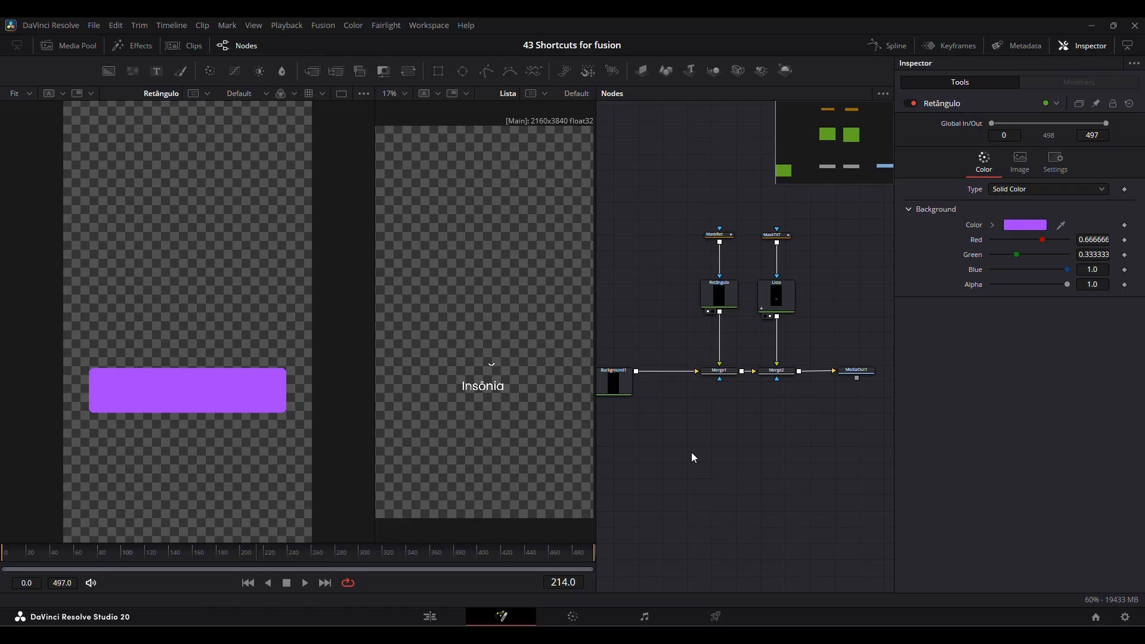
{"action": "key", "text": "ctrl+shift+space"}
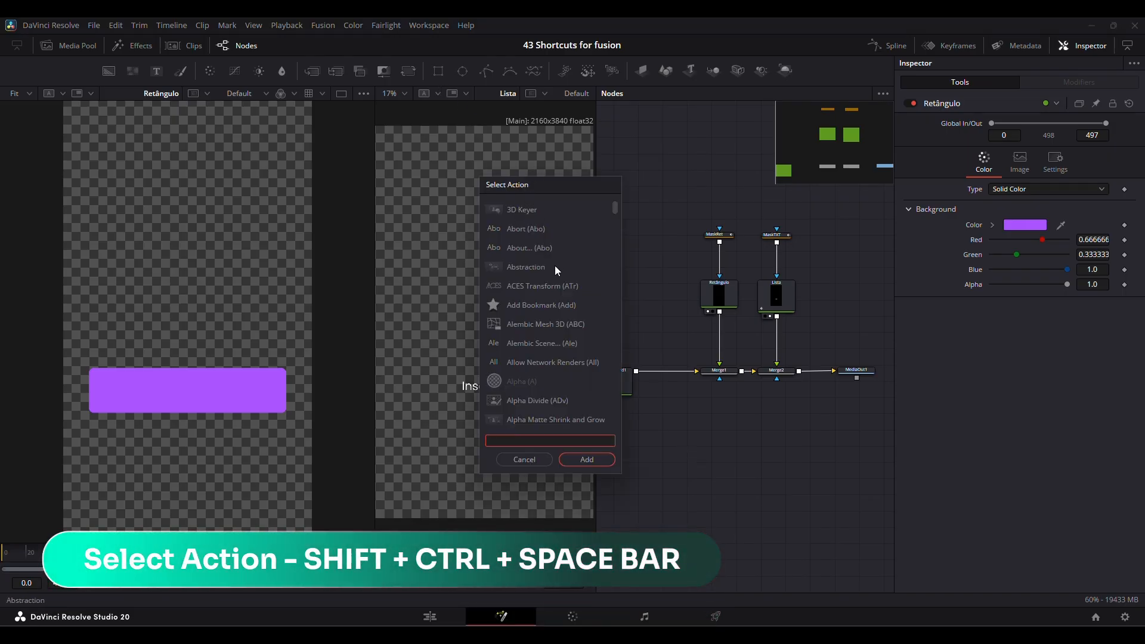
{"action": "scroll", "coordinate": [553, 358], "scroll_direction": "down", "scroll_amount": 1}
{"action": "scroll", "coordinate": [552, 364], "scroll_direction": "down", "scroll_amount": 15}
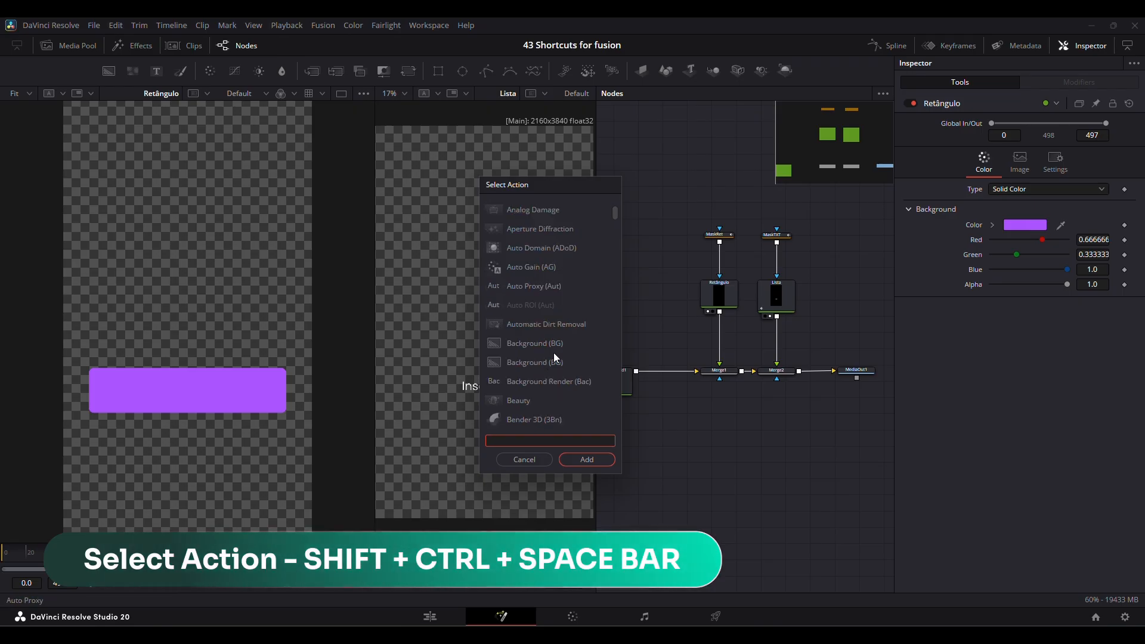
{"action": "scroll", "coordinate": [554, 356], "scroll_direction": "up", "scroll_amount": 1}
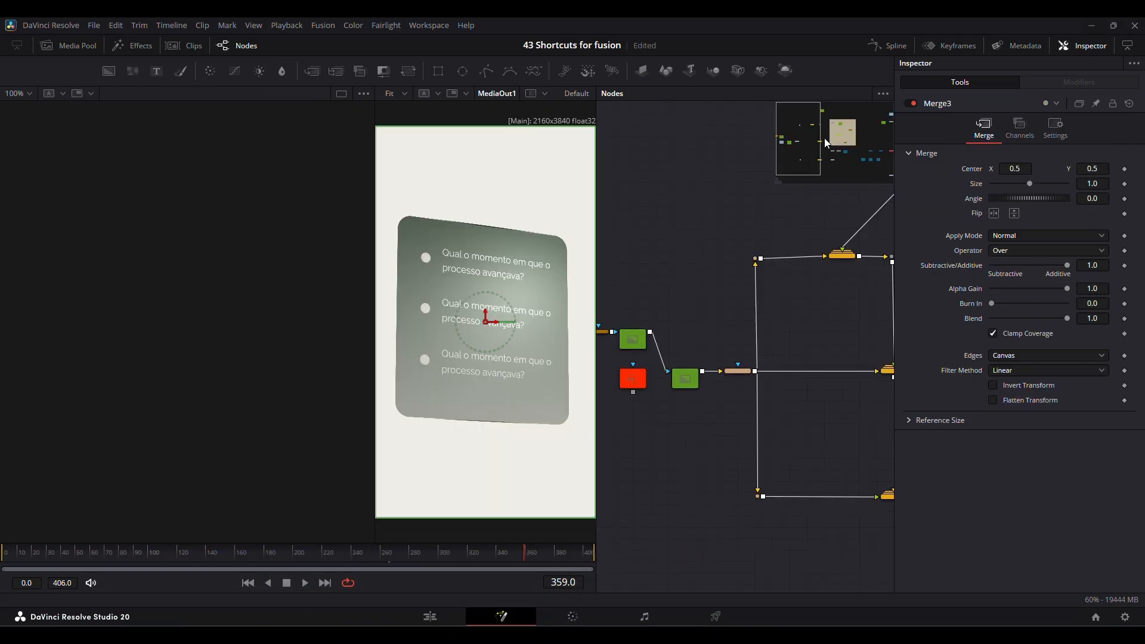
Frame the MediaIn1, COLOR_BG and Merge1 nodes in the larger composition and bookmark that node graph view.
{"action": "left_click_drag", "start_coordinate": [824, 138], "coordinate": [886, 139]}
{"action": "scroll", "coordinate": [800, 203], "scroll_direction": "up", "scroll_amount": 8}
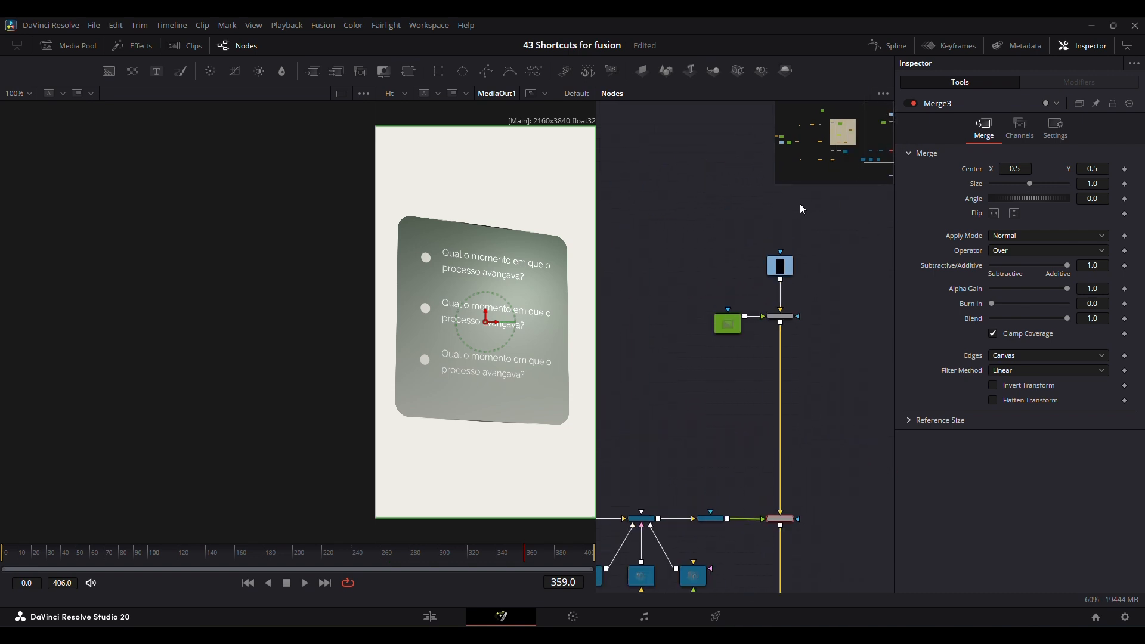
{"action": "scroll", "coordinate": [799, 203], "scroll_direction": "down", "scroll_amount": 4}
{"action": "scroll", "coordinate": [799, 203], "scroll_direction": "up", "scroll_amount": 2}
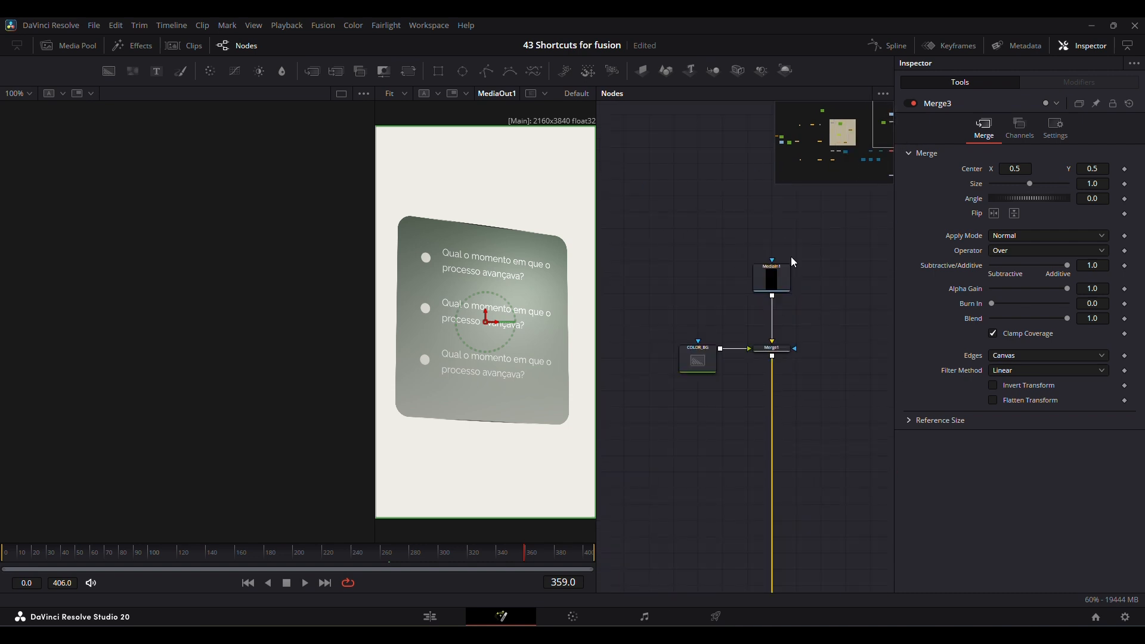
{"action": "scroll", "coordinate": [793, 321], "scroll_direction": "up", "scroll_amount": 3}
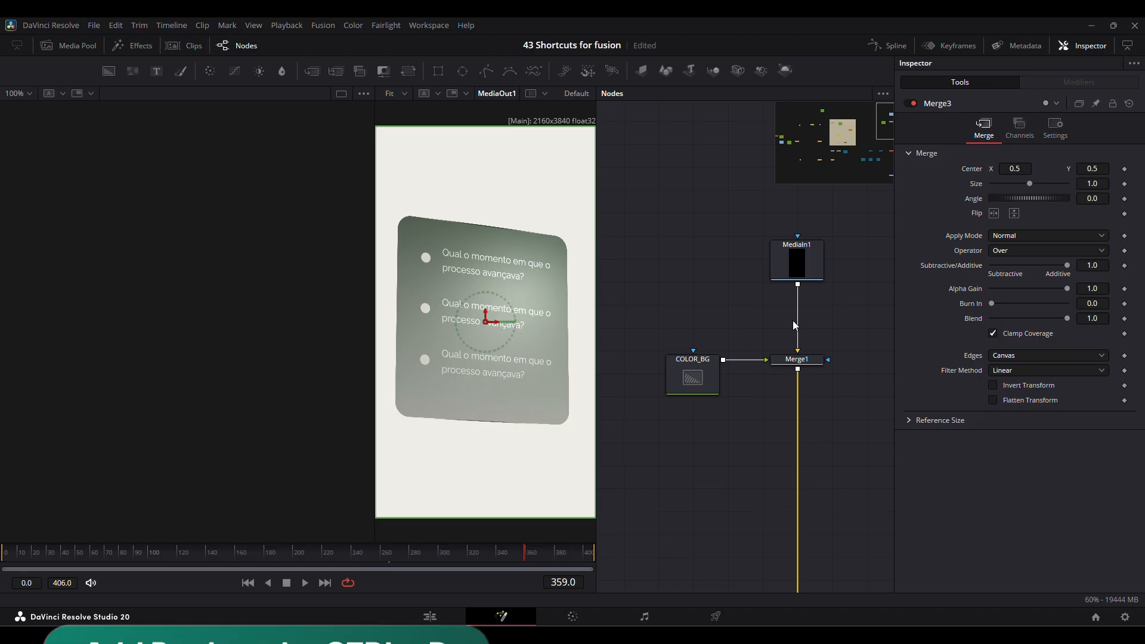
{"action": "key", "text": "ctrl+d"}
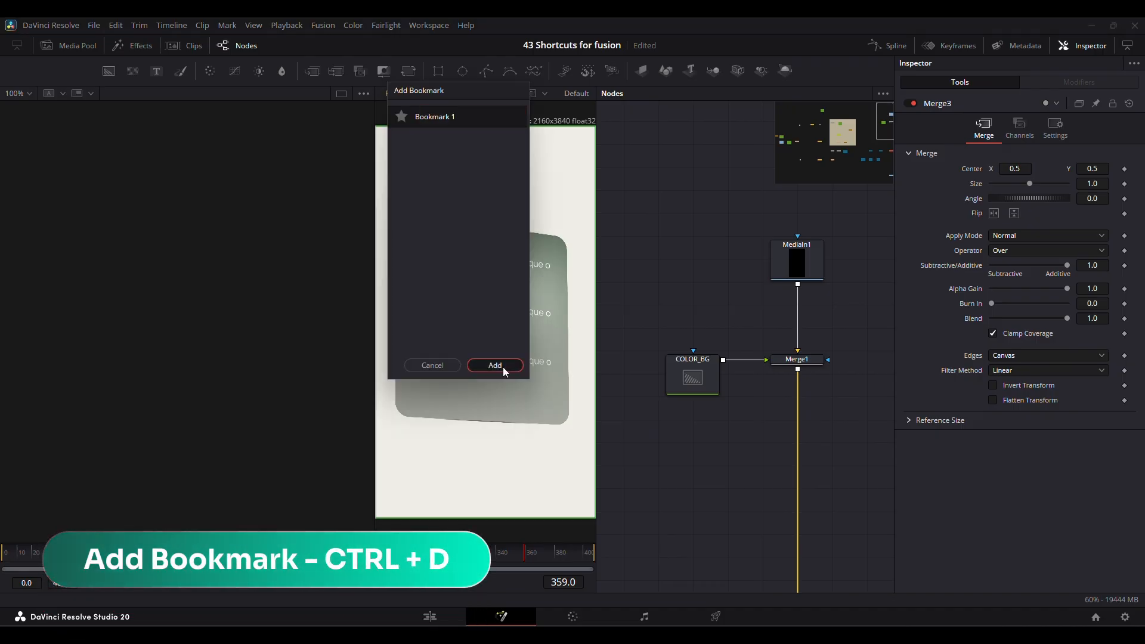
{"action": "left_click", "coordinate": [503, 366]}
Bring the node graph to the Topic3 node and add a second bookmark for that view.
{"action": "left_click", "coordinate": [833, 169]}
{"action": "left_click_drag", "start_coordinate": [812, 170], "coordinate": [829, 164]}
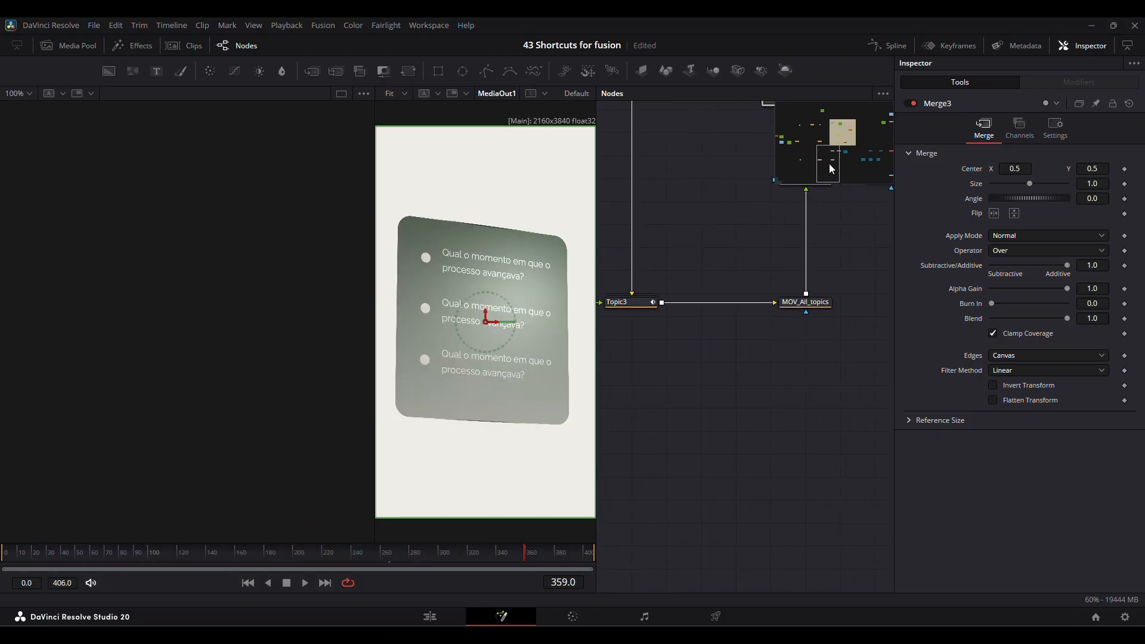
{"action": "key", "text": "ctrl+d"}
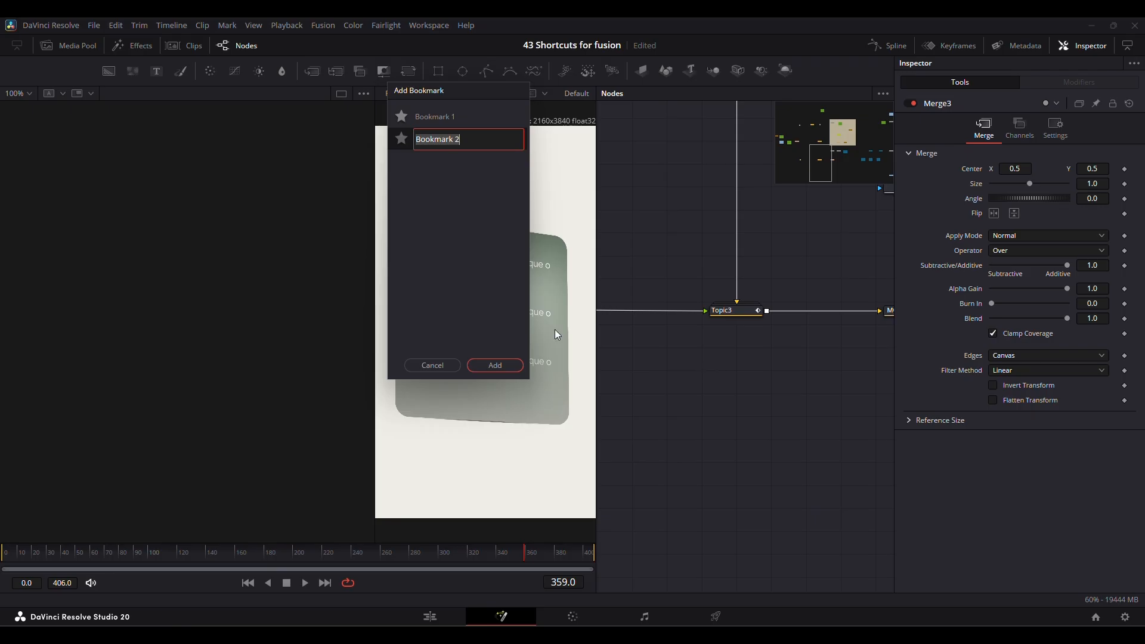
{"action": "left_click", "coordinate": [494, 365]}
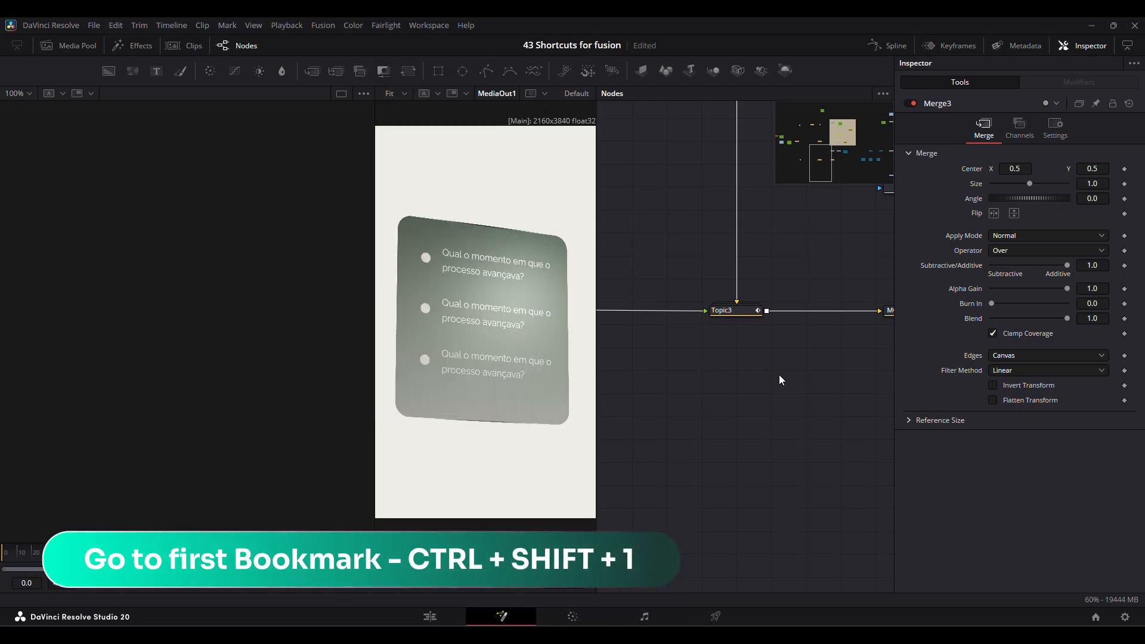
Jump to the first bookmarked node graph view and on to the second one.
{"action": "key", "text": "ctrl+shift+1"}
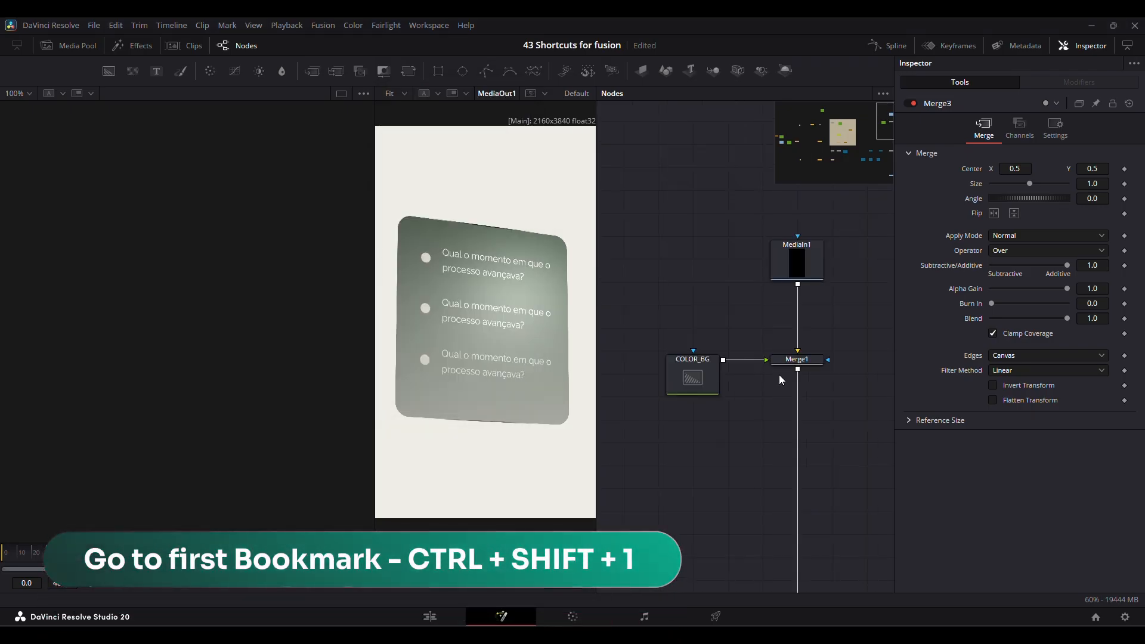
{"action": "key", "text": "ctrl+shift+2"}
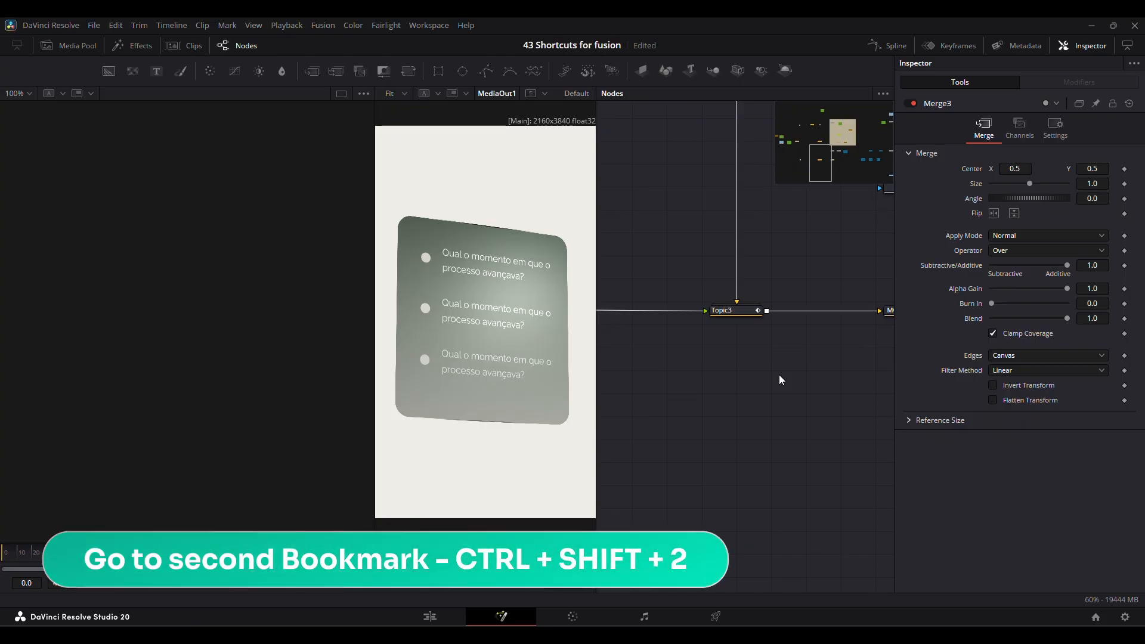
Bring the node graph to the Box underlay, and jump to Bookmark 2 from the Go To Bookmark list.
{"action": "left_click", "coordinate": [882, 93]}
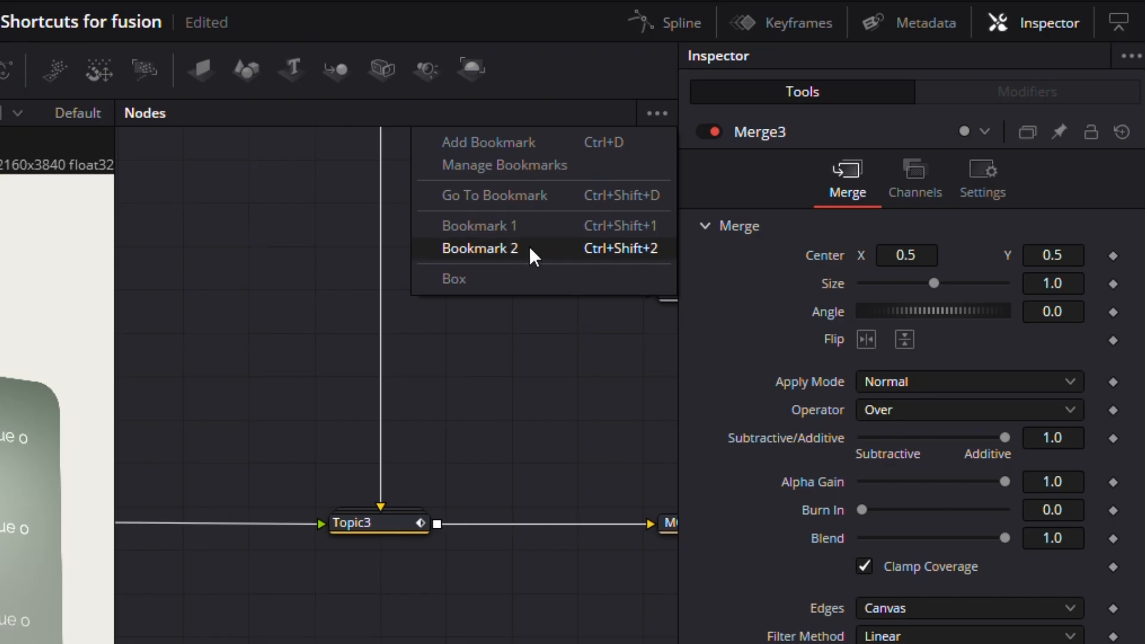
{"action": "left_click", "coordinate": [454, 279]}
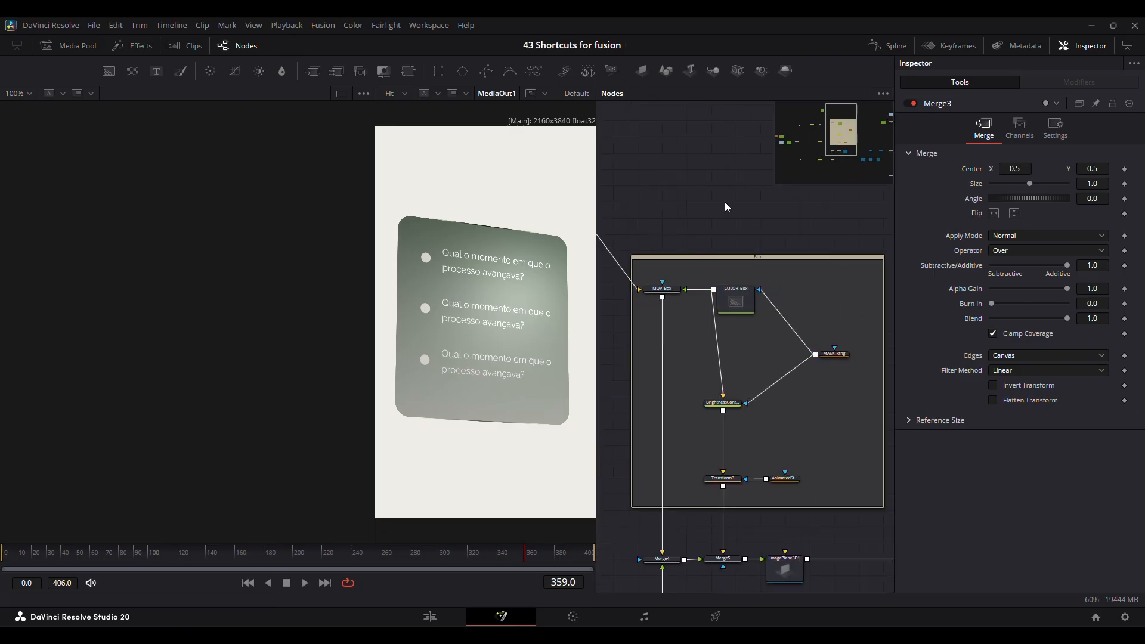
{"action": "left_click", "coordinate": [883, 93]}
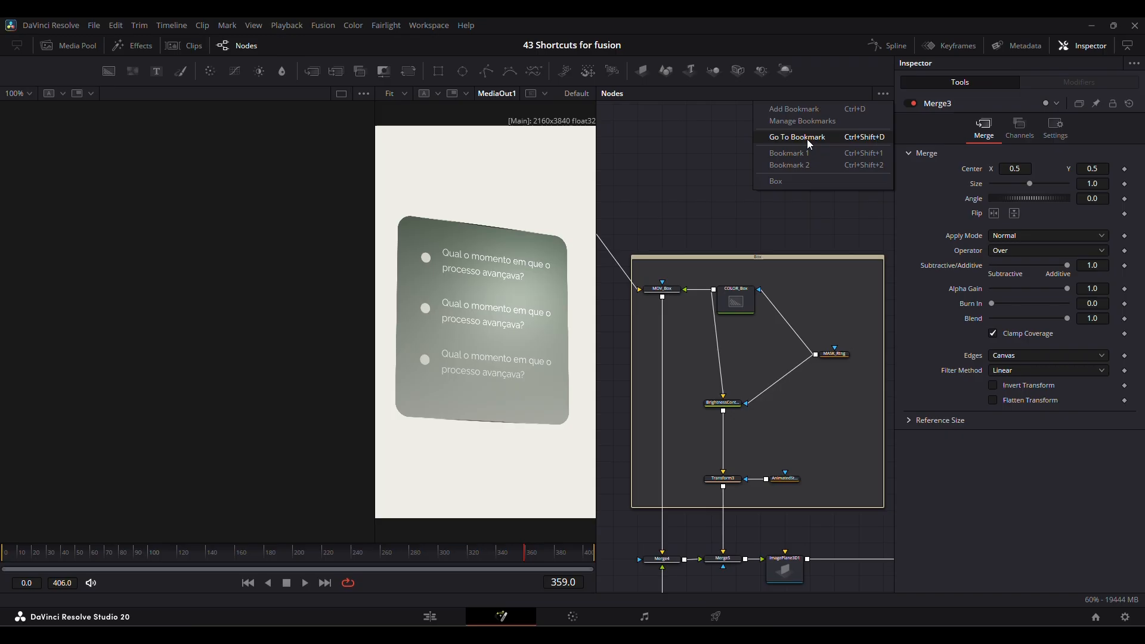
{"action": "left_click", "coordinate": [806, 139]}
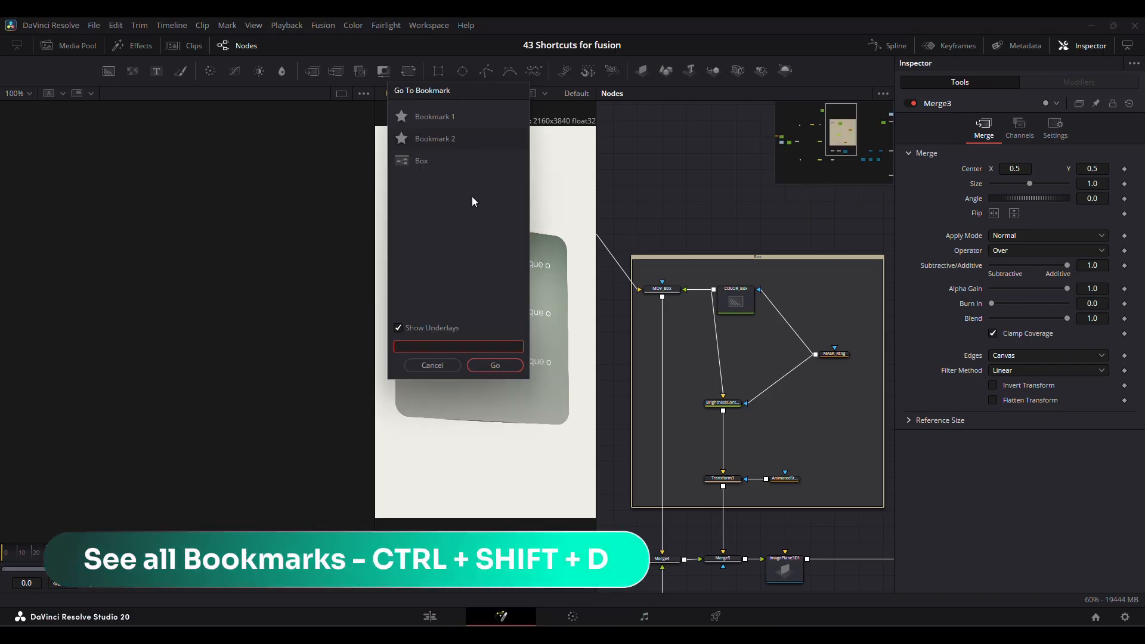
{"action": "left_click", "coordinate": [433, 138]}
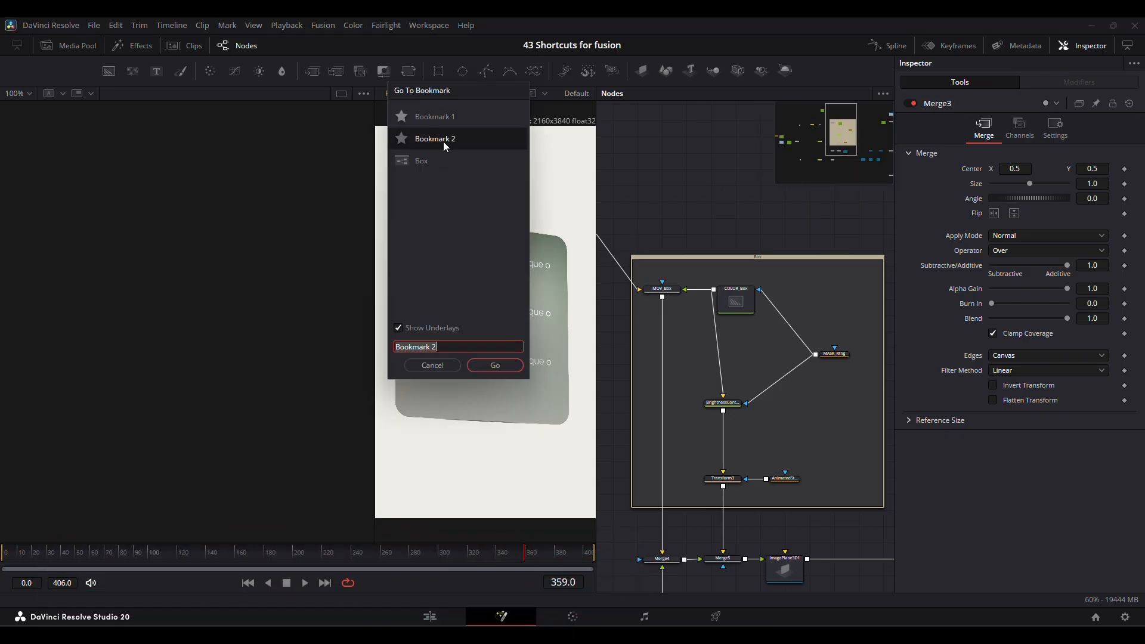
{"action": "double_click", "coordinate": [442, 139]}
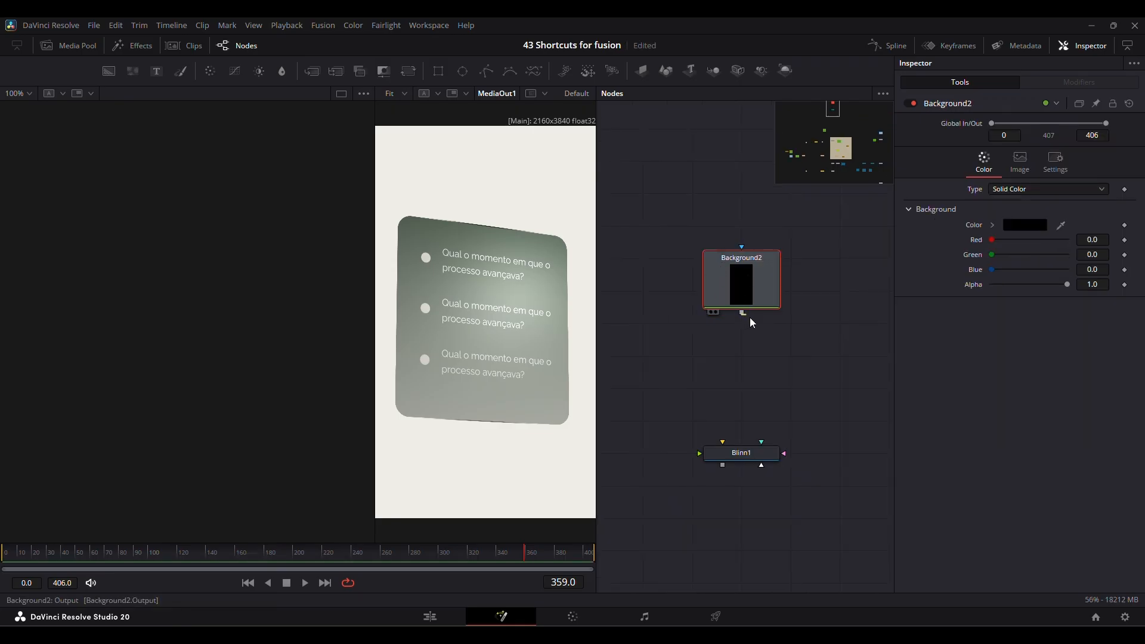
Connect the output of the Background2 node to the Blinn1 node.
{"action": "left_click_drag", "start_coordinate": [743, 312], "coordinate": [738, 444]}
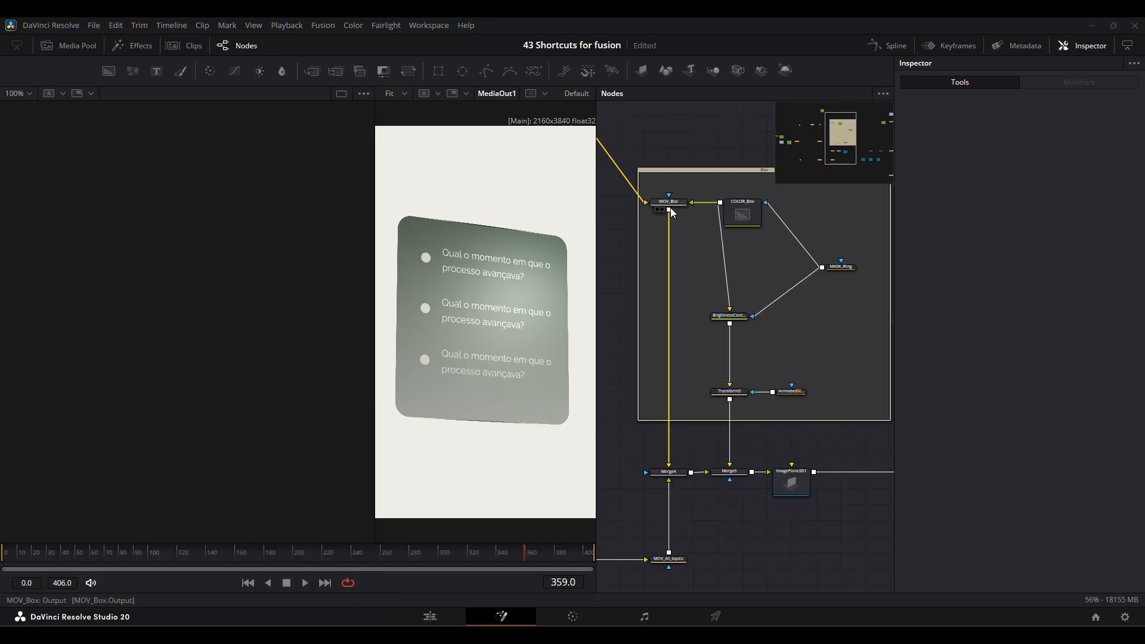
Select the MOV_Box, Merge4 and MOV_All_topics nodes together, and move the node selection down and back up through the vertically arranged nodes.
{"action": "left_click_drag", "start_coordinate": [679, 549], "coordinate": [679, 581]}
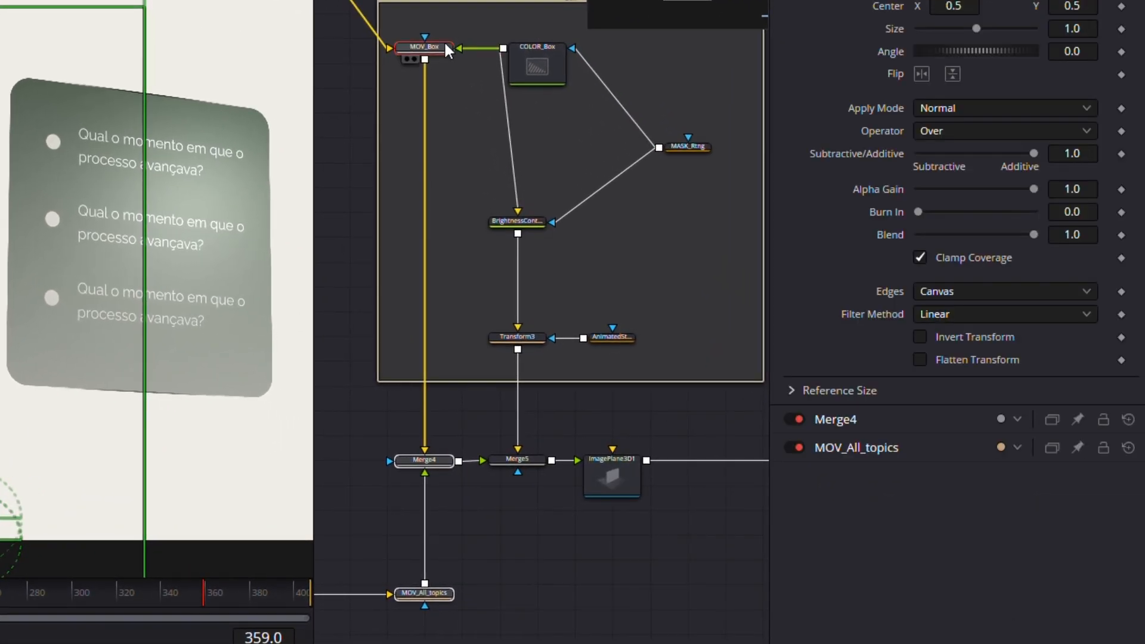
{"action": "key", "text": "Down"}
{"action": "key", "text": "Down"}
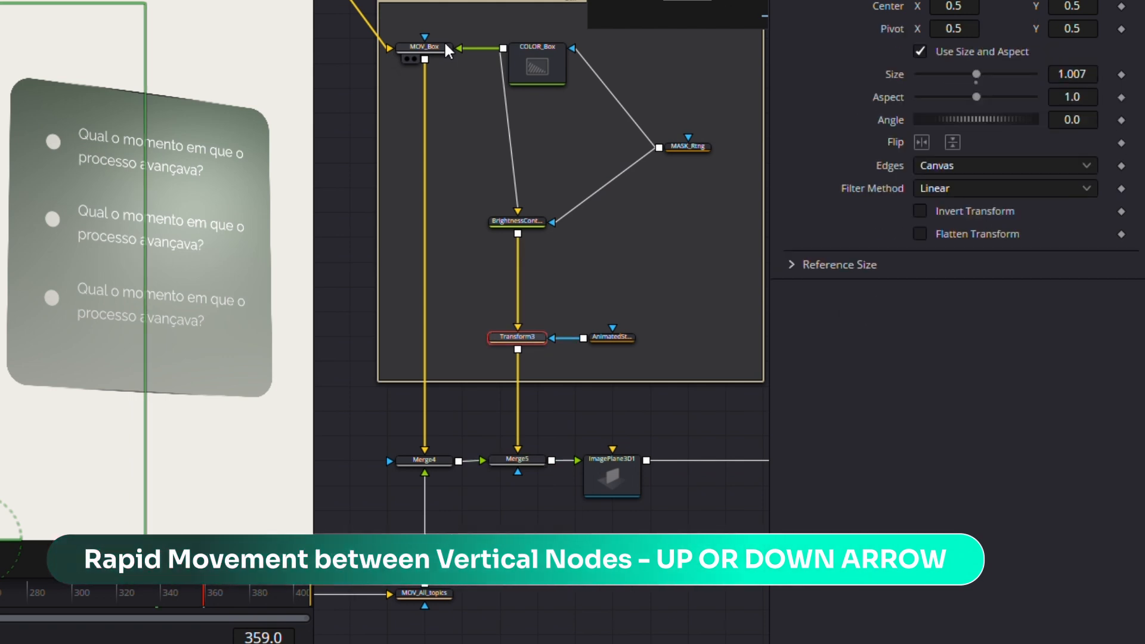
{"action": "key", "text": "Up"}
{"action": "key", "text": "Up"}
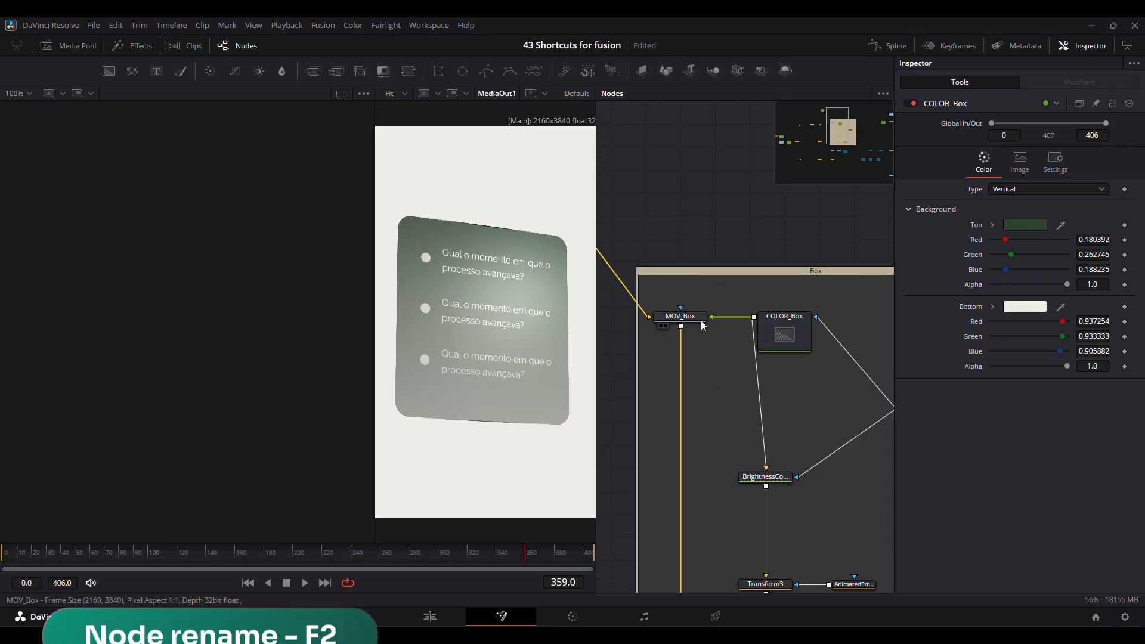
Select the MOV_Box node and open its name for editing.
{"action": "left_click", "coordinate": [421, 47]}
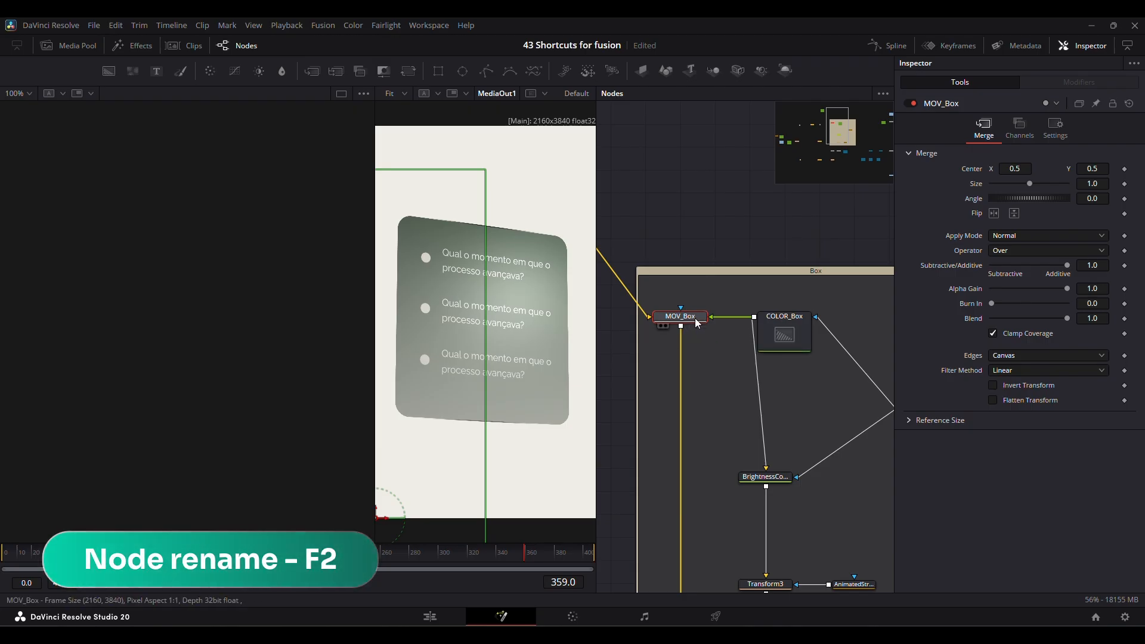
{"action": "key", "text": "F2"}
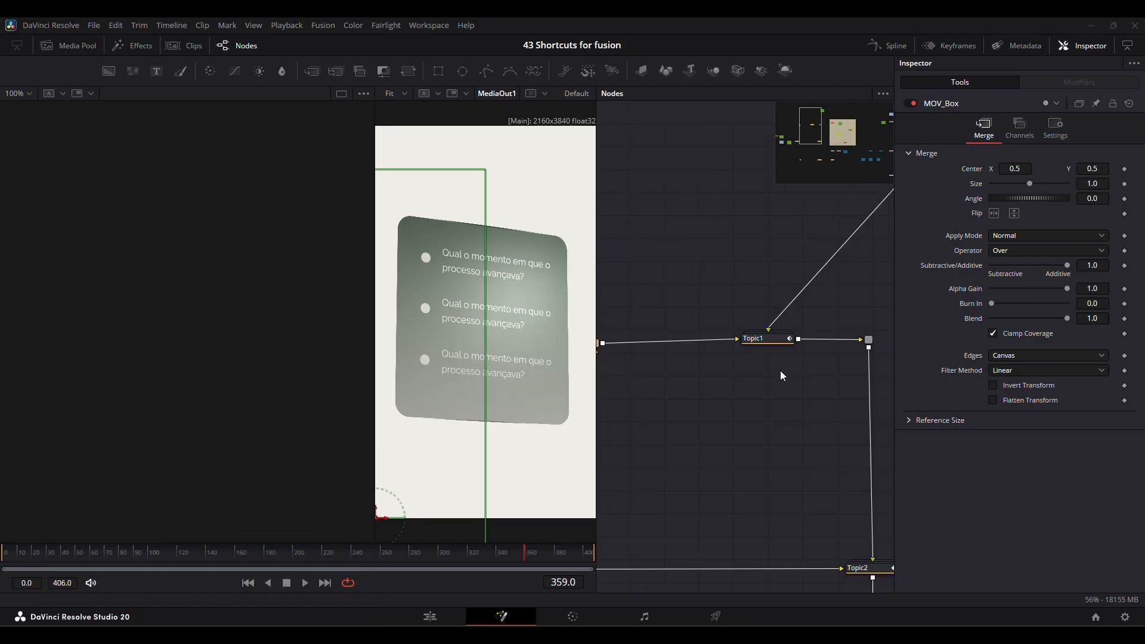
Select the Topic1 node in the node graph.
{"action": "scroll", "coordinate": [780, 370], "scroll_direction": "right", "scroll_amount": 2}
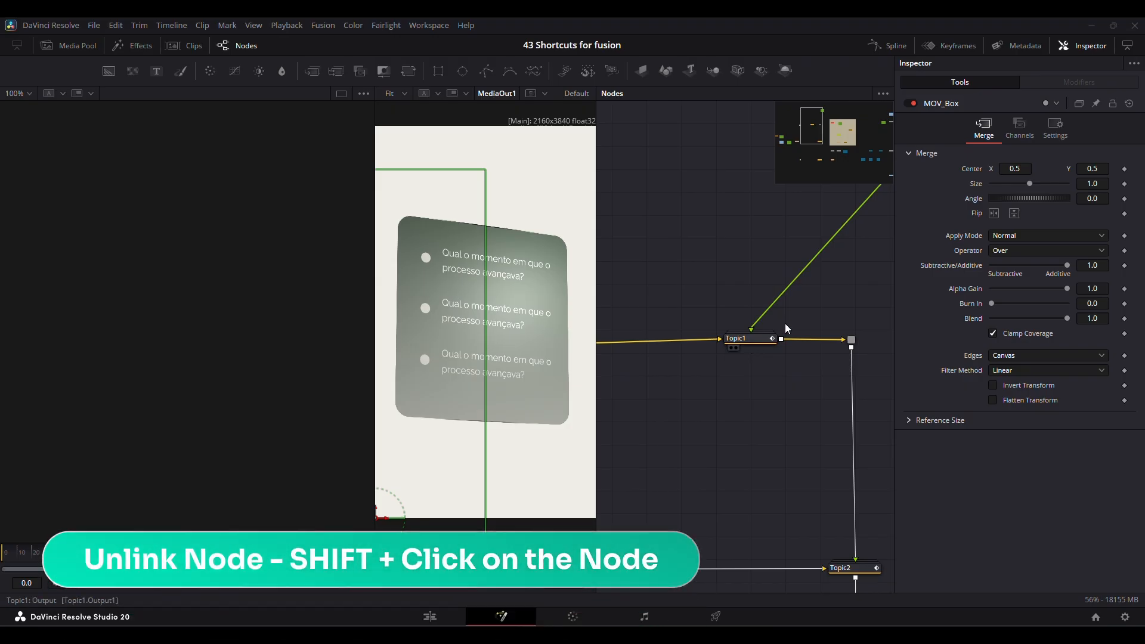
{"action": "left_click", "coordinate": [762, 341], "text": "shift"}
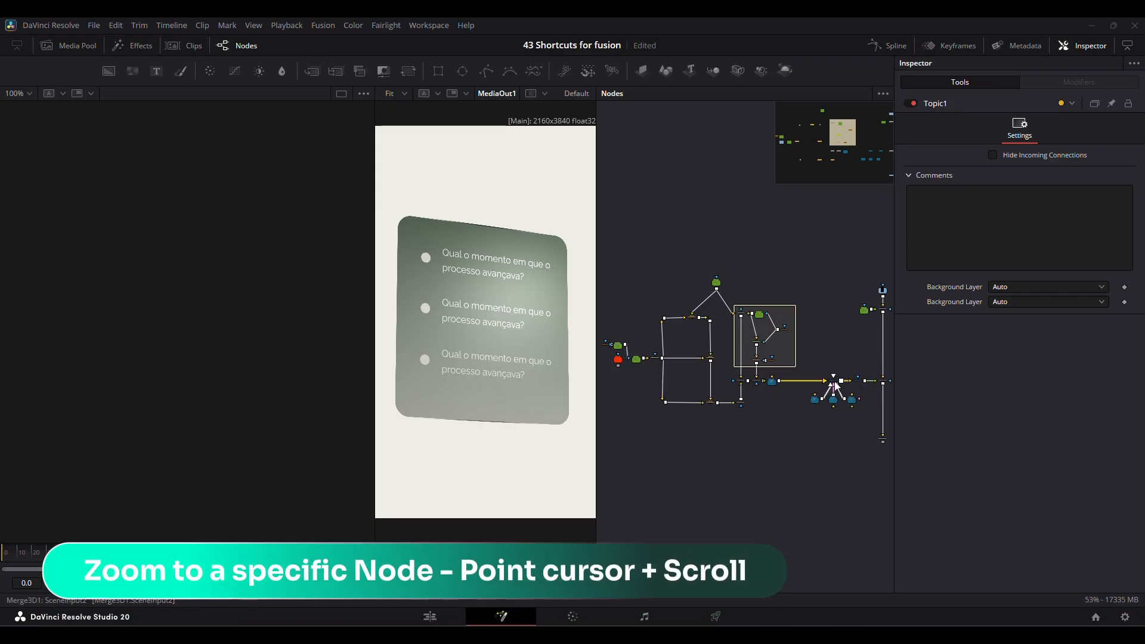
Zoom the node graph in and out around the Merge3D1, Topic1 and MediaIn1 nodes to inspect each one.
{"action": "scroll", "coordinate": [835, 384], "scroll_direction": "up", "scroll_amount": 6}
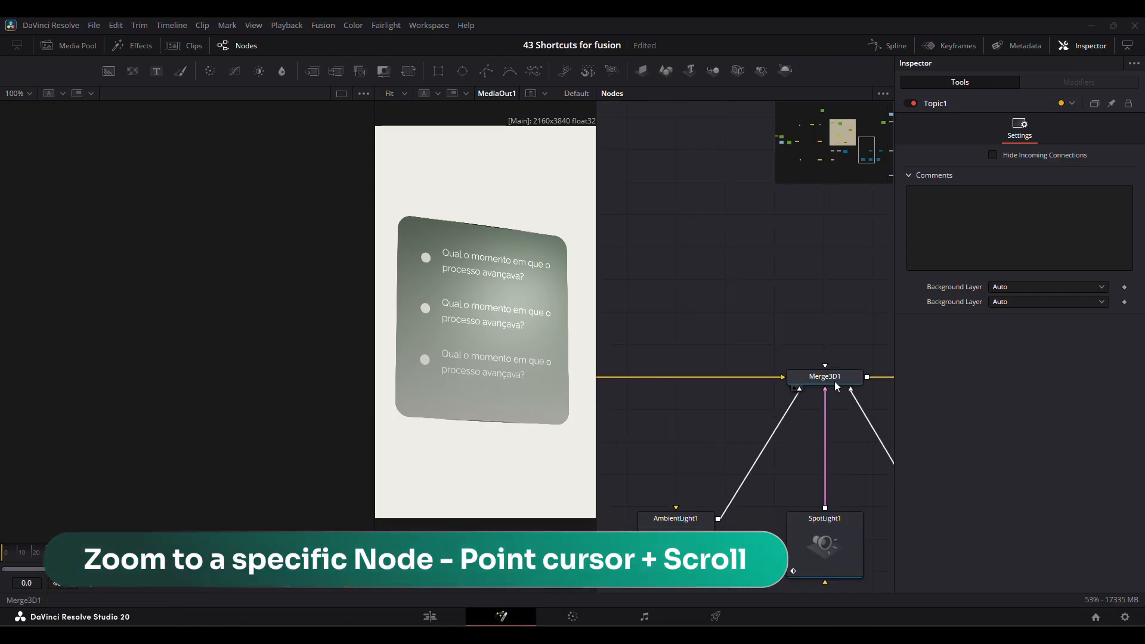
{"action": "scroll", "coordinate": [835, 384], "scroll_direction": "down", "scroll_amount": 2}
{"action": "scroll", "coordinate": [835, 382], "scroll_direction": "down", "scroll_amount": 5}
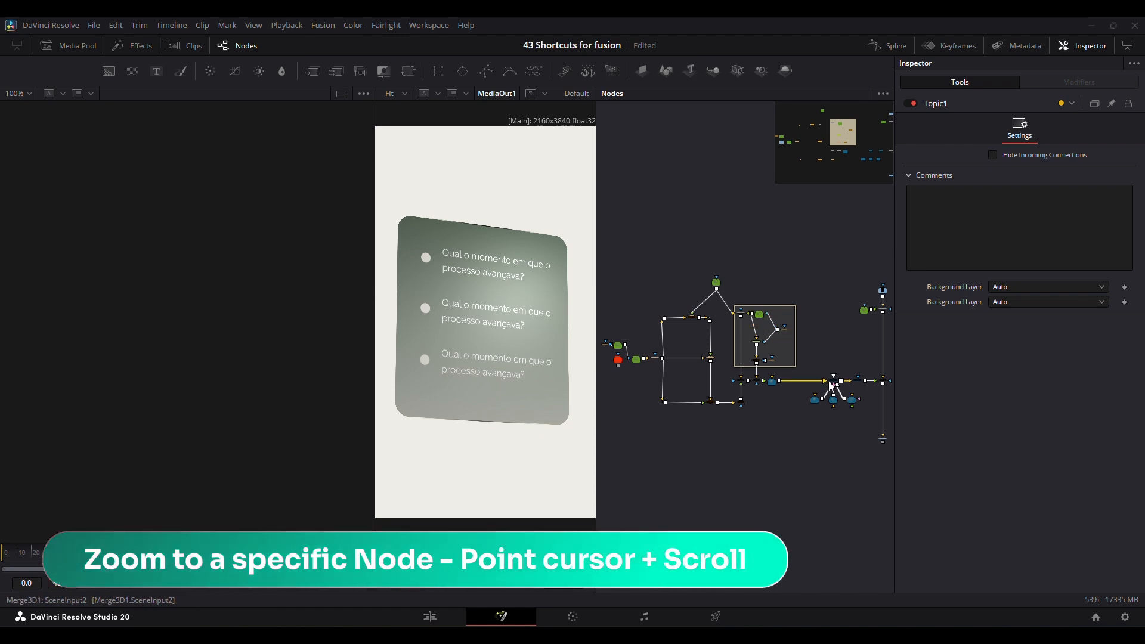
{"action": "scroll", "coordinate": [830, 384], "scroll_direction": "up", "scroll_amount": 5}
{"action": "scroll", "coordinate": [829, 383], "scroll_direction": "down", "scroll_amount": 4}
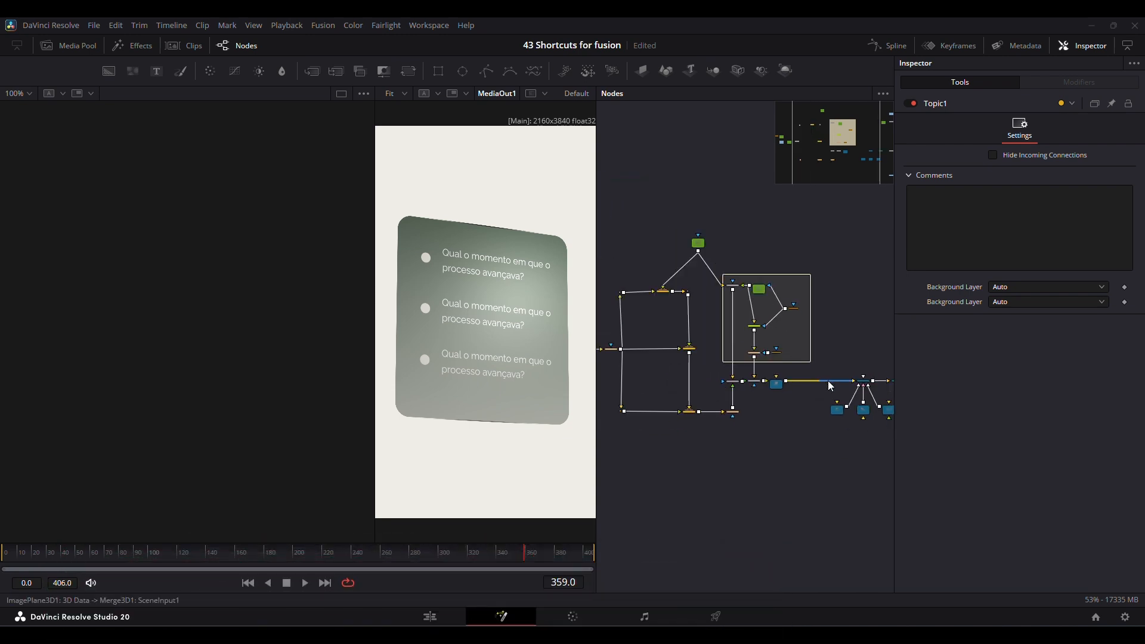
{"action": "scroll", "coordinate": [663, 291], "scroll_direction": "up", "scroll_amount": 5}
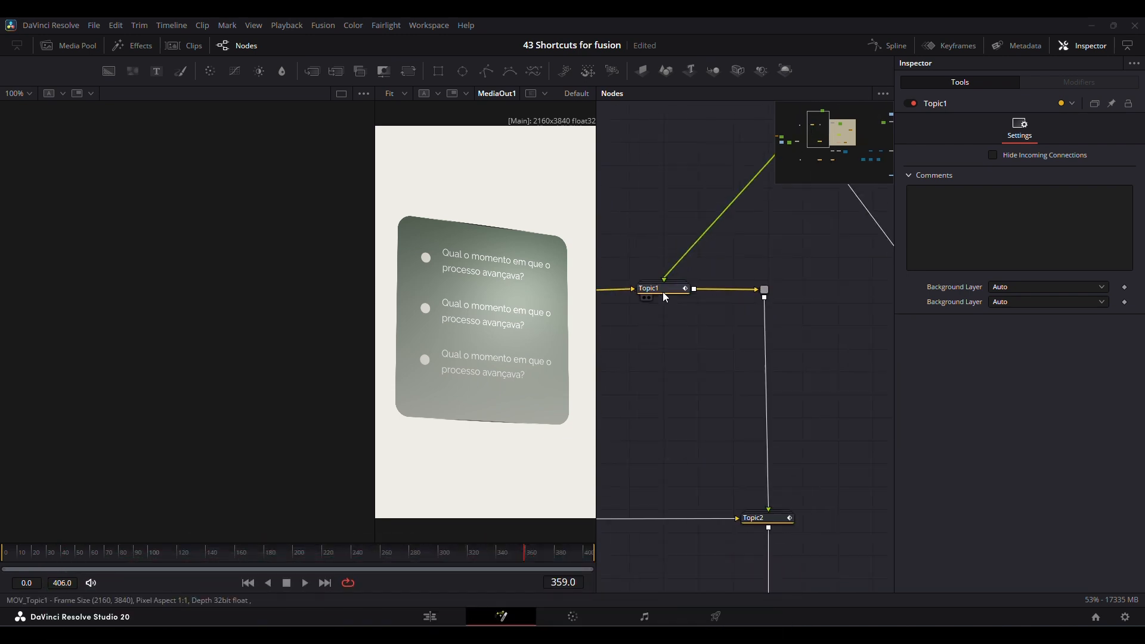
{"action": "scroll", "coordinate": [659, 298], "scroll_direction": "down", "scroll_amount": 6}
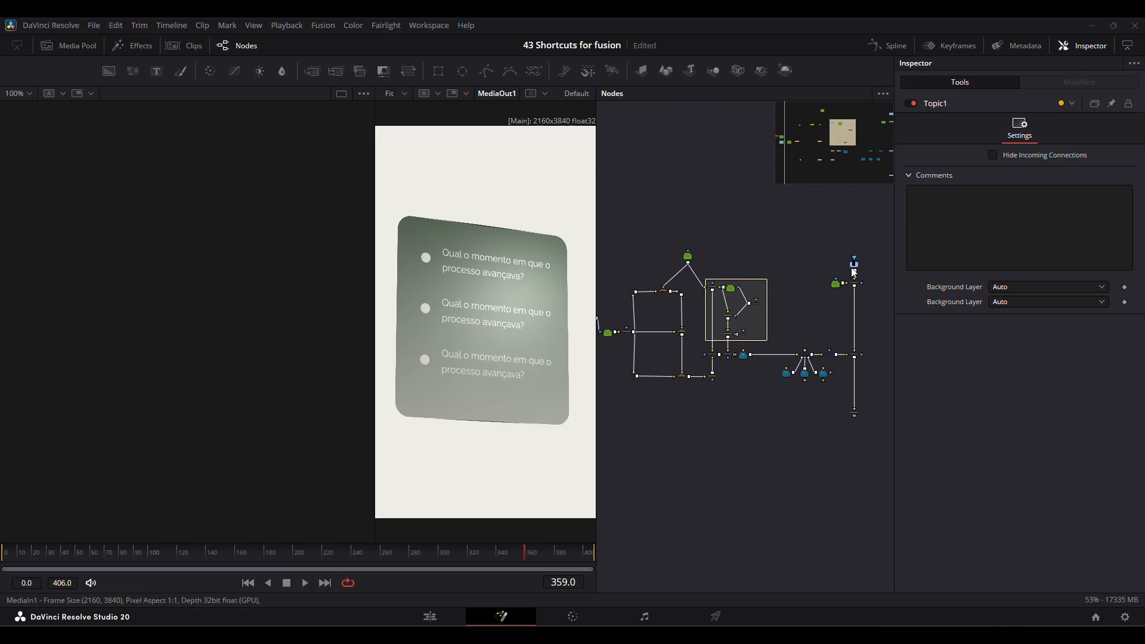
{"action": "scroll", "coordinate": [853, 272], "scroll_direction": "up", "scroll_amount": 5}
Select the Topic3 node and disable it.
{"action": "scroll", "coordinate": [845, 269], "scroll_direction": "up", "scroll_amount": 5}
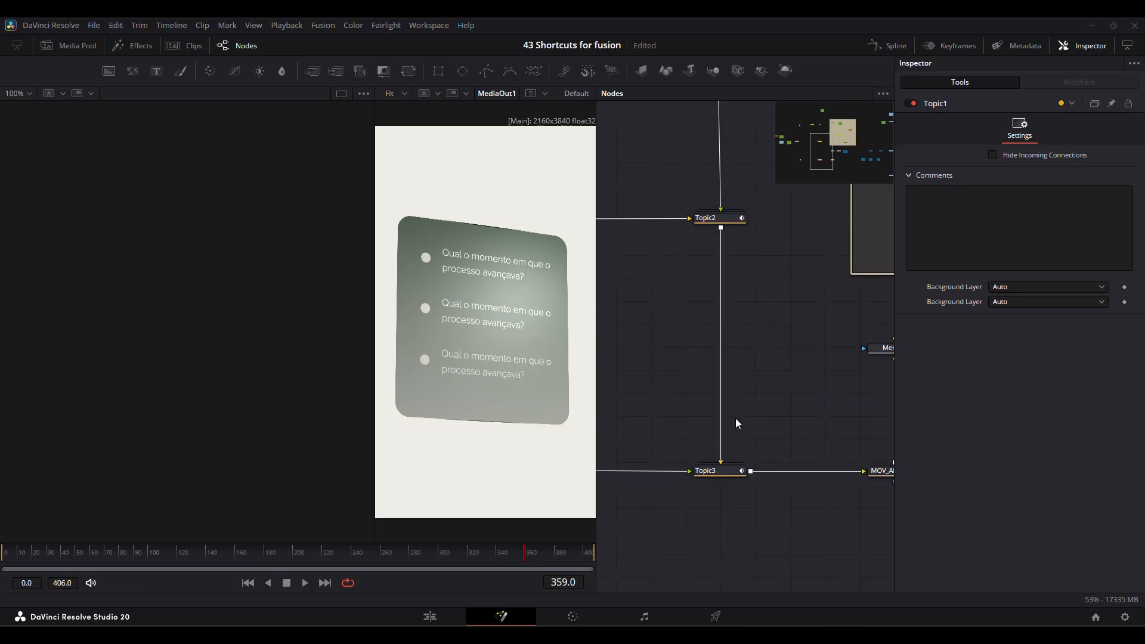
{"action": "left_click", "coordinate": [731, 471]}
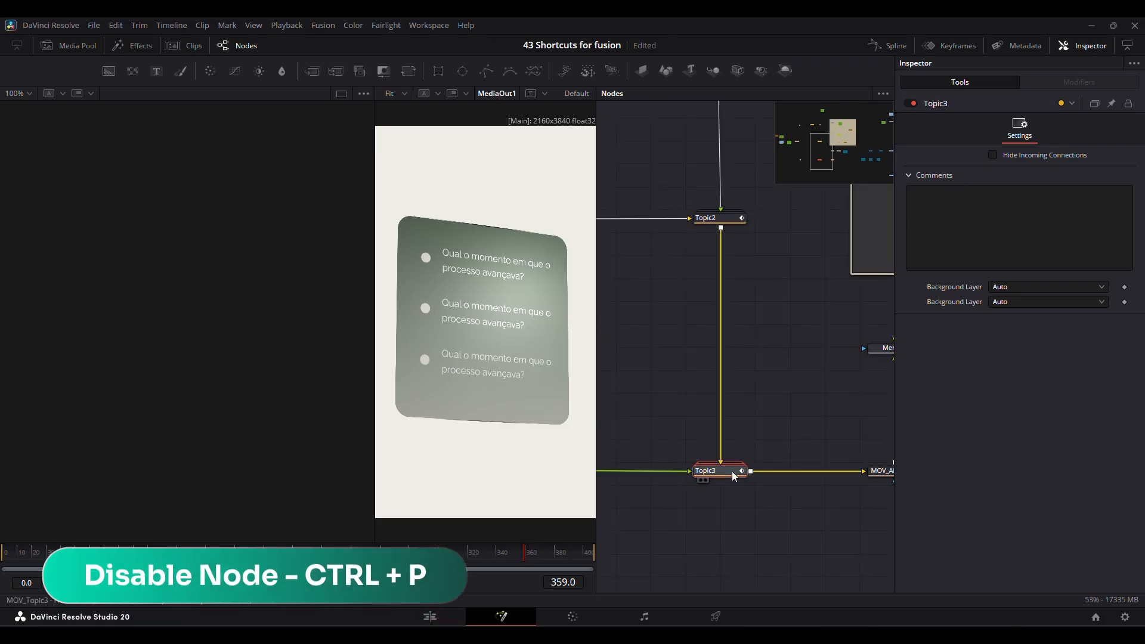
{"action": "key", "text": "ctrl+p"}
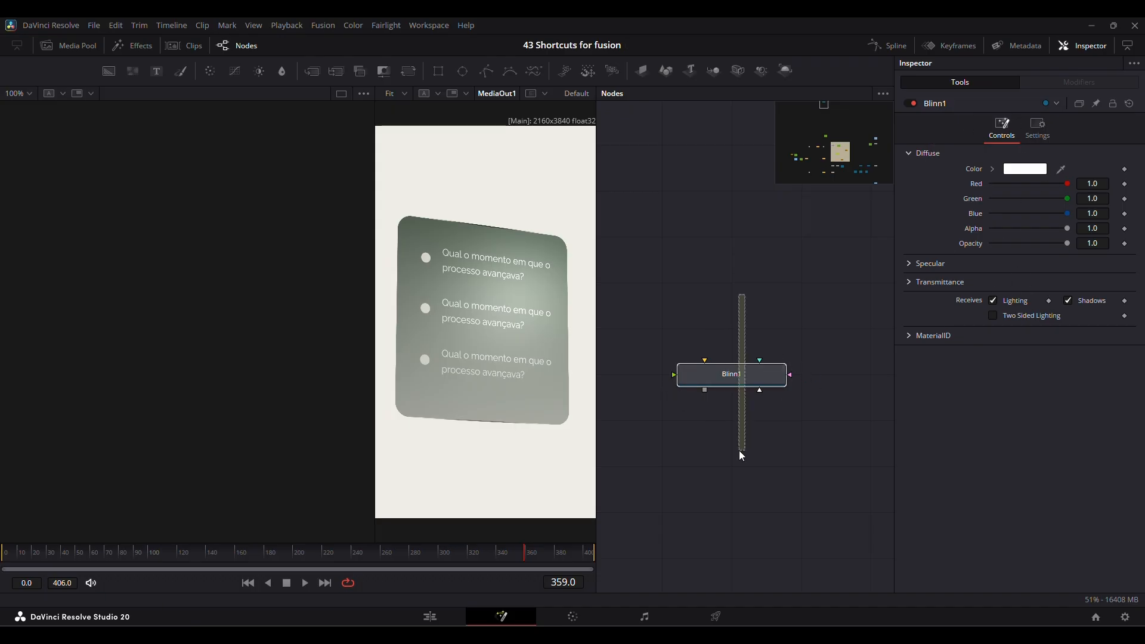
Box-select the Blinn1 node.
{"action": "left_click_drag", "start_coordinate": [739, 450], "coordinate": [739, 450]}
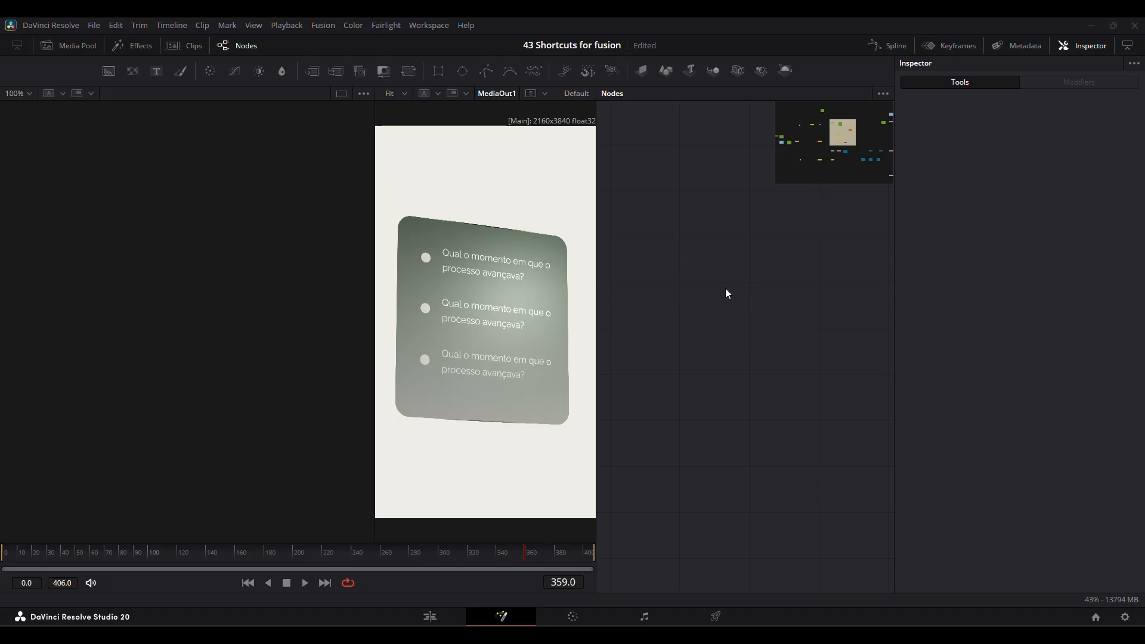
Add a Background node and a Text+ node to an empty area of the node graph, and delete them.
{"action": "left_click_drag", "start_coordinate": [111, 79], "coordinate": [685, 292]}
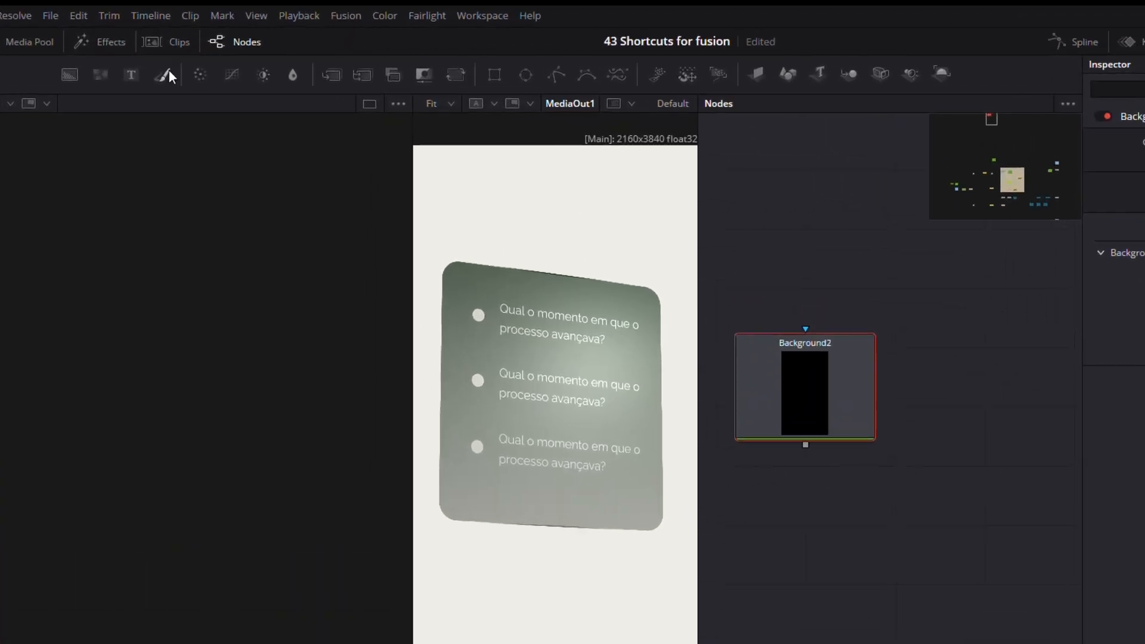
{"action": "left_click_drag", "start_coordinate": [109, 79], "coordinate": [945, 295]}
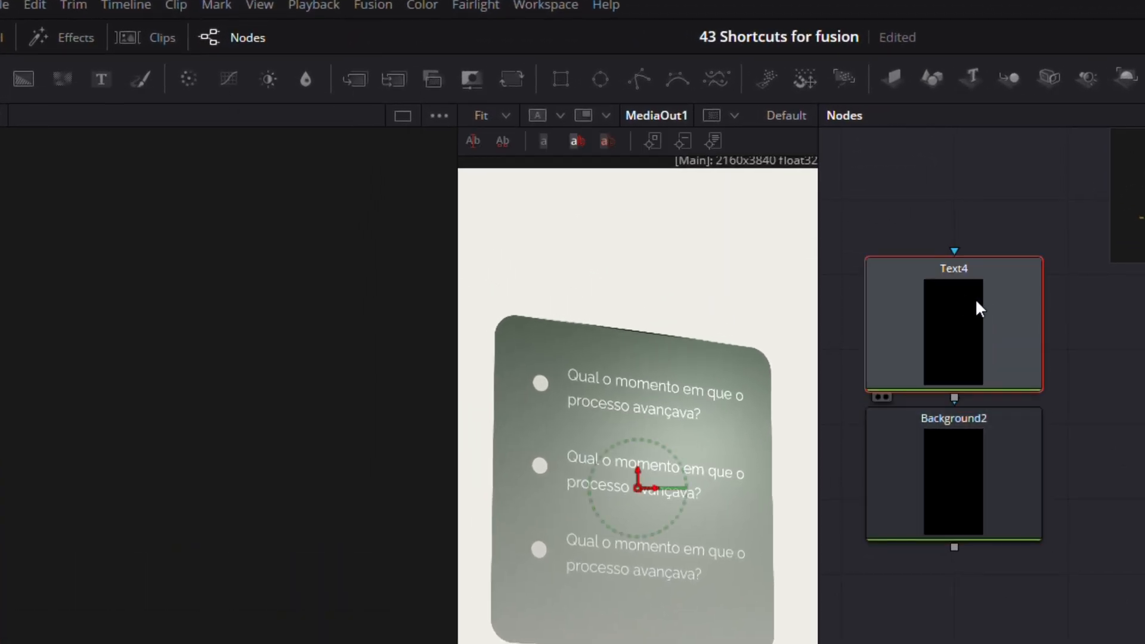
{"action": "key", "text": "Delete"}
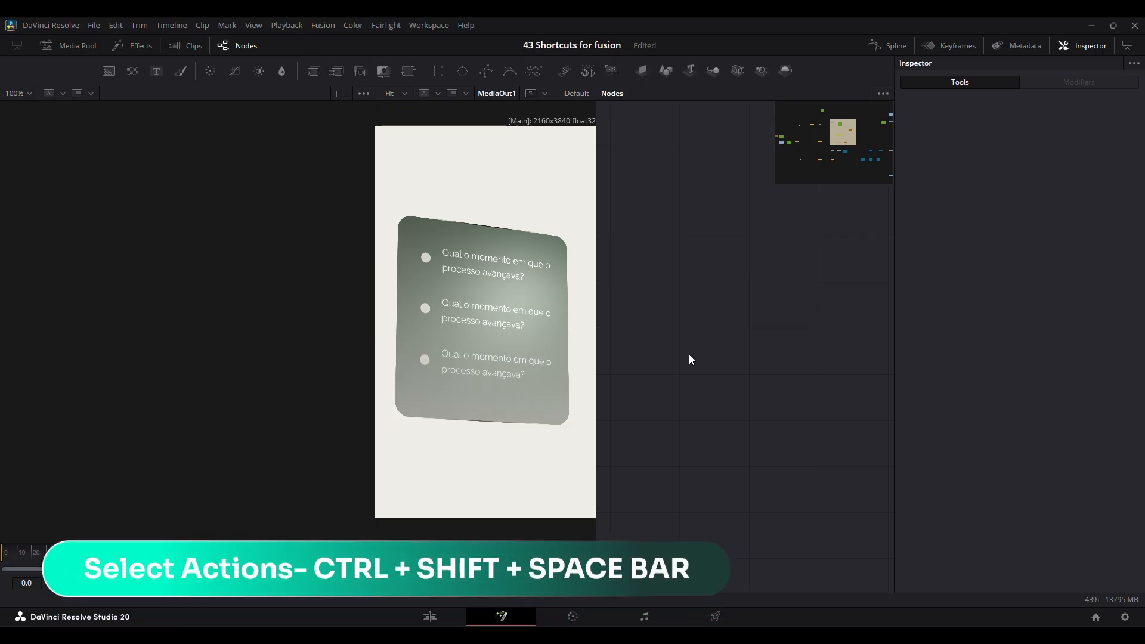
Search the Select Action list for "bl" and then "hotk", run Customize Hotkeys, and choose Fusion as the hotkey target.
{"action": "key", "text": "ctrl+shift+space"}
{"action": "type", "text": "bl"}
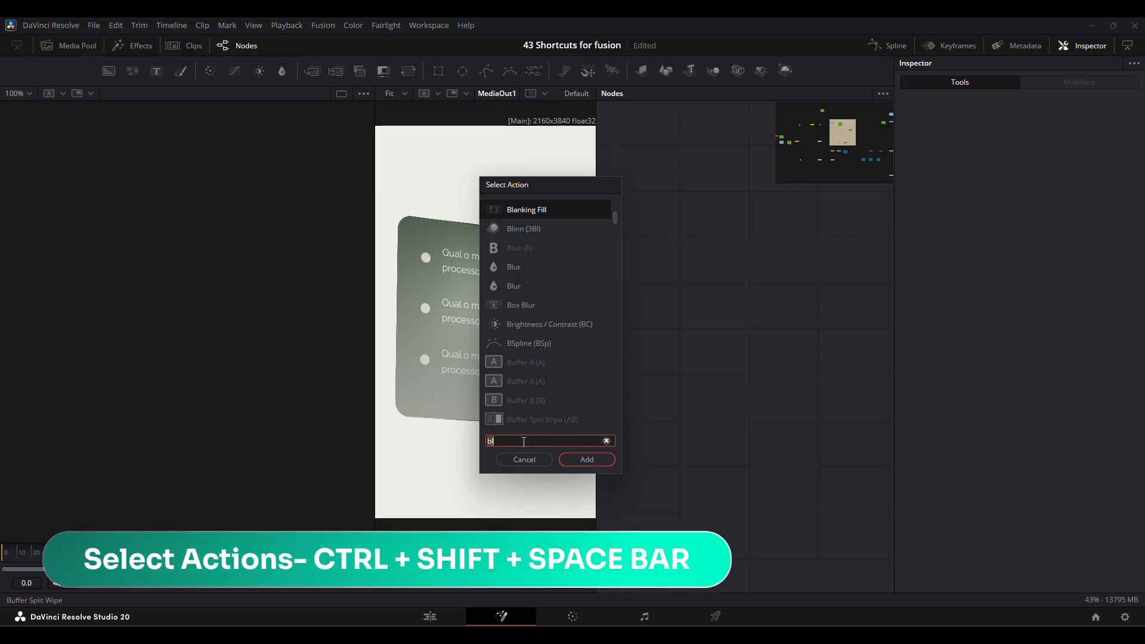
{"action": "key", "text": "BackSpace"}
{"action": "key", "text": "BackSpace"}
{"action": "type", "text": "Ho"}
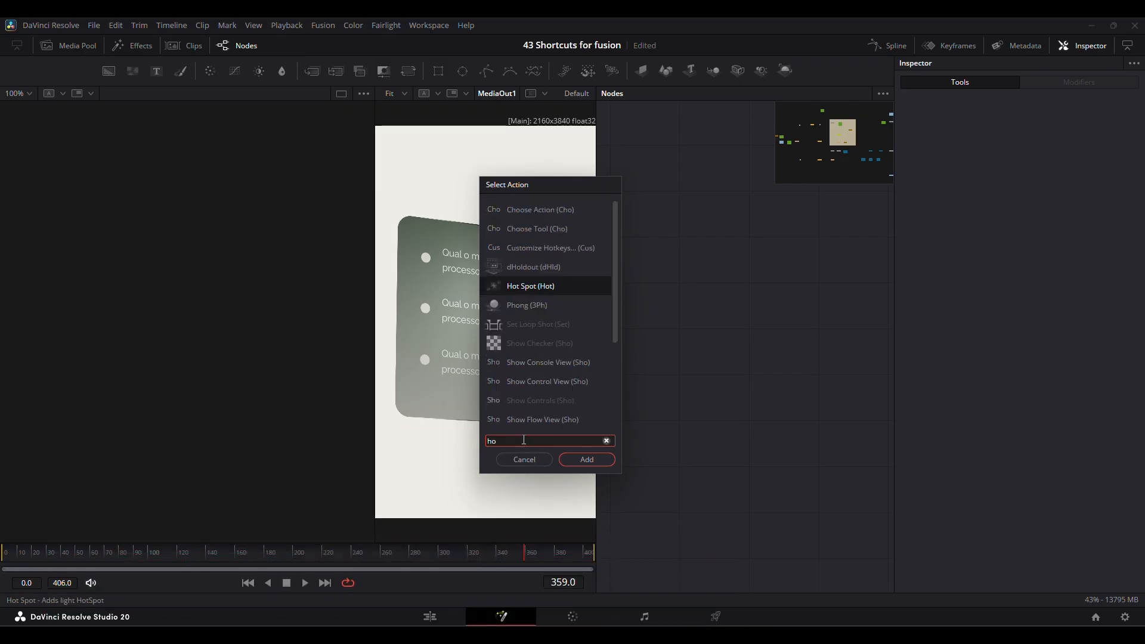
{"action": "type", "text": "tk"}
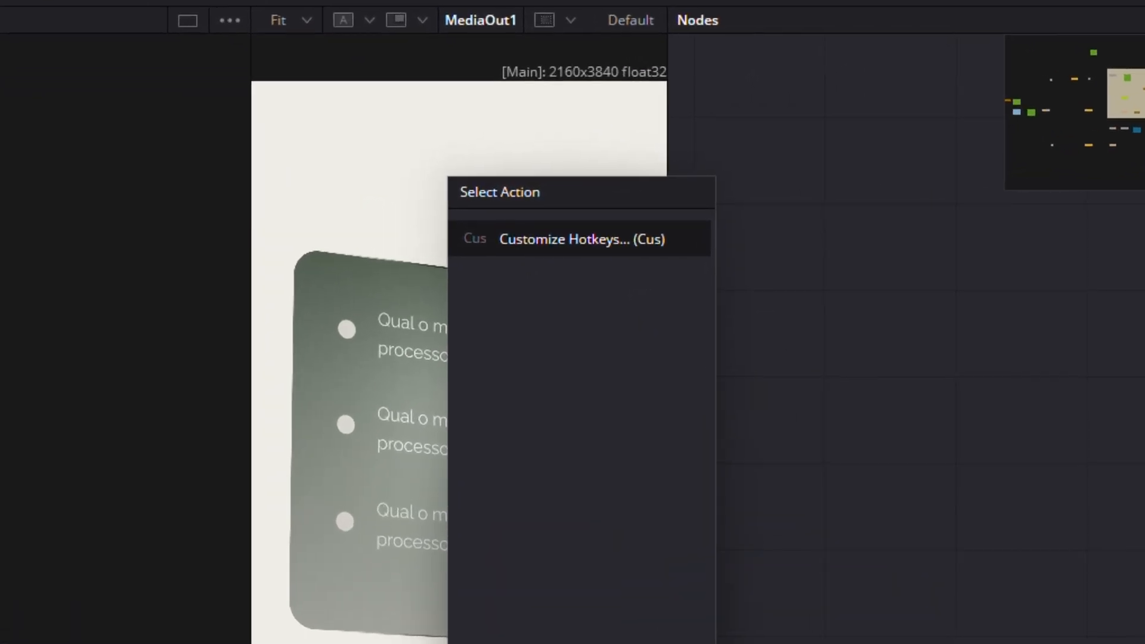
{"action": "key", "text": "Return"}
{"action": "left_click", "coordinate": [294, 342]}
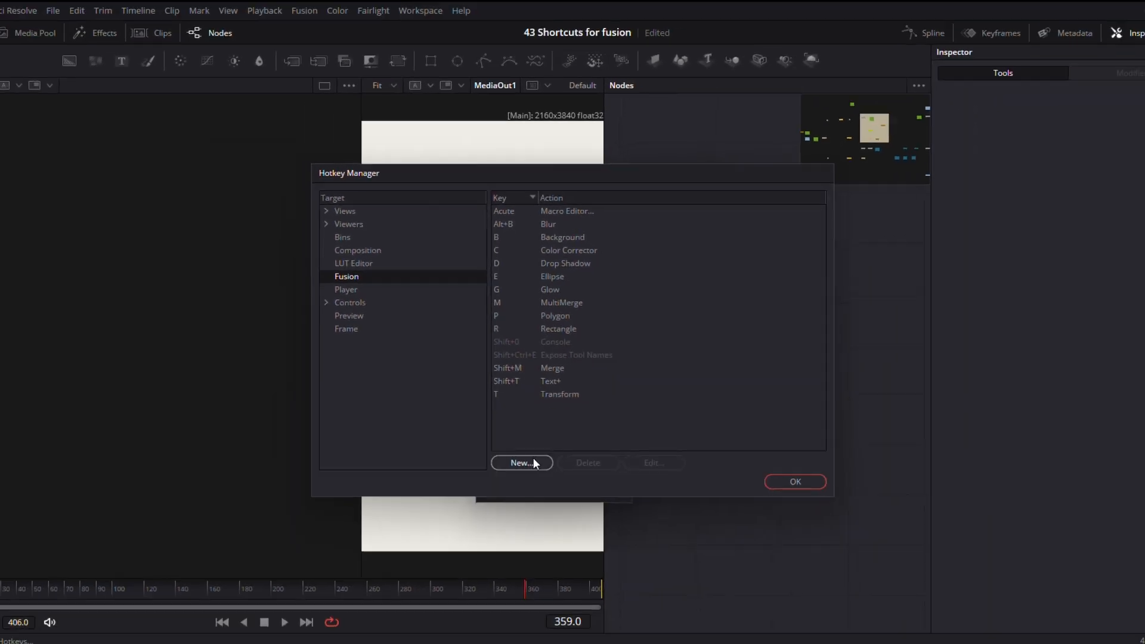
Try to assign the R key to the Rays effect tool as a new Fusion hotkey.
{"action": "left_click", "coordinate": [533, 463]}
{"action": "double_click", "coordinate": [368, 261]}
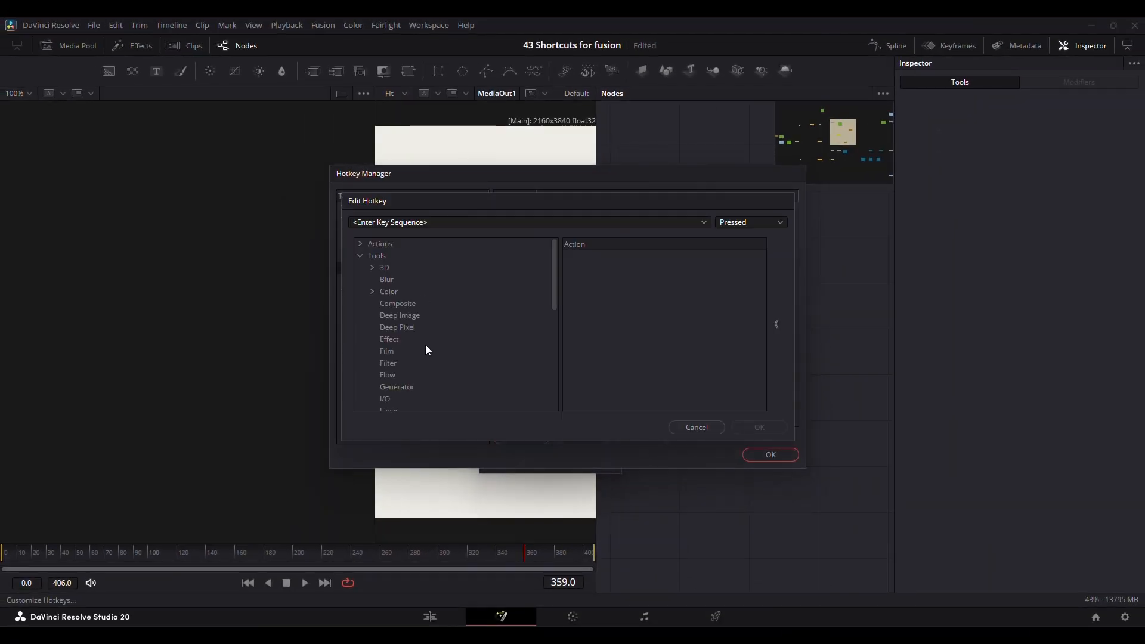
{"action": "scroll", "coordinate": [423, 332], "scroll_direction": "down", "scroll_amount": 3}
{"action": "scroll", "coordinate": [420, 298], "scroll_direction": "up", "scroll_amount": 3}
{"action": "left_click", "coordinate": [399, 316]}
{"action": "left_click", "coordinate": [404, 338]}
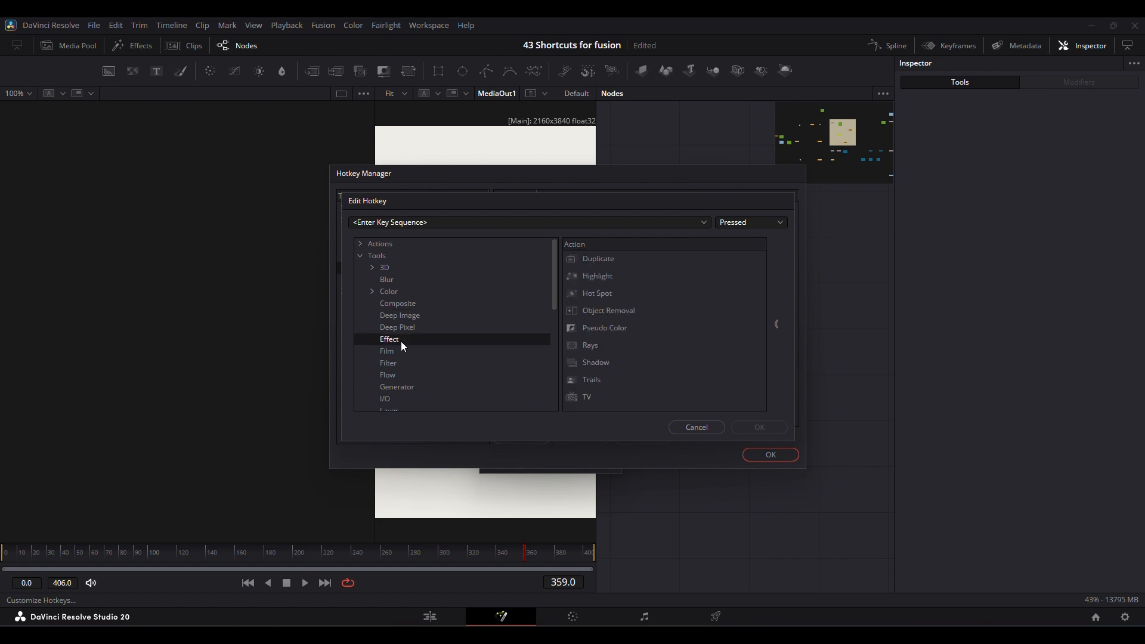
{"action": "left_click", "coordinate": [430, 223]}
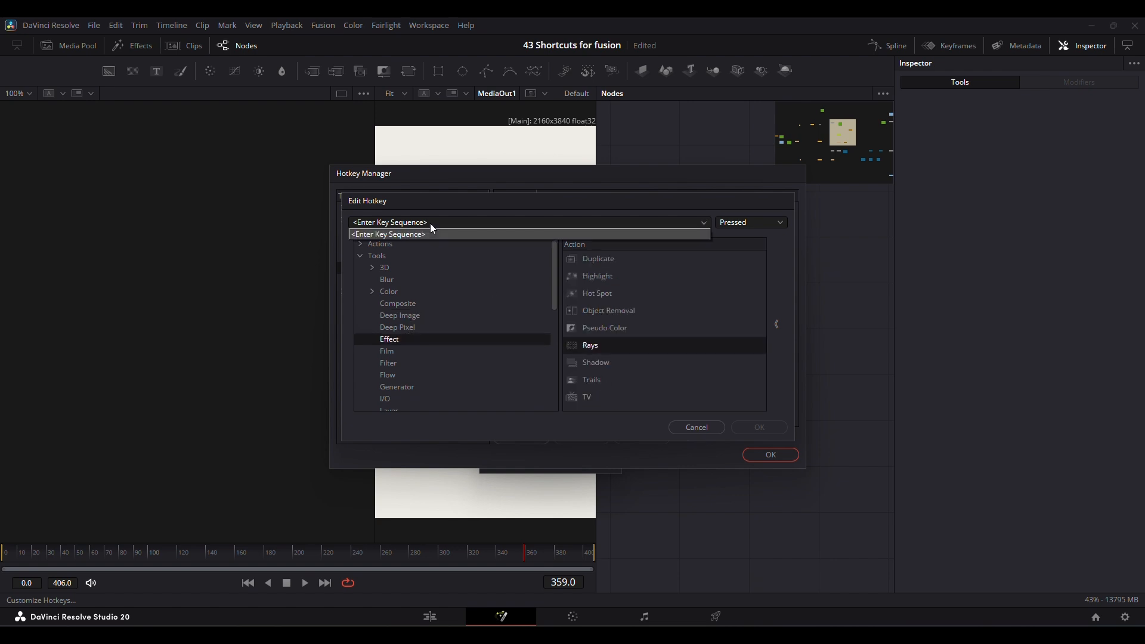
{"action": "key", "text": "ctrl"}
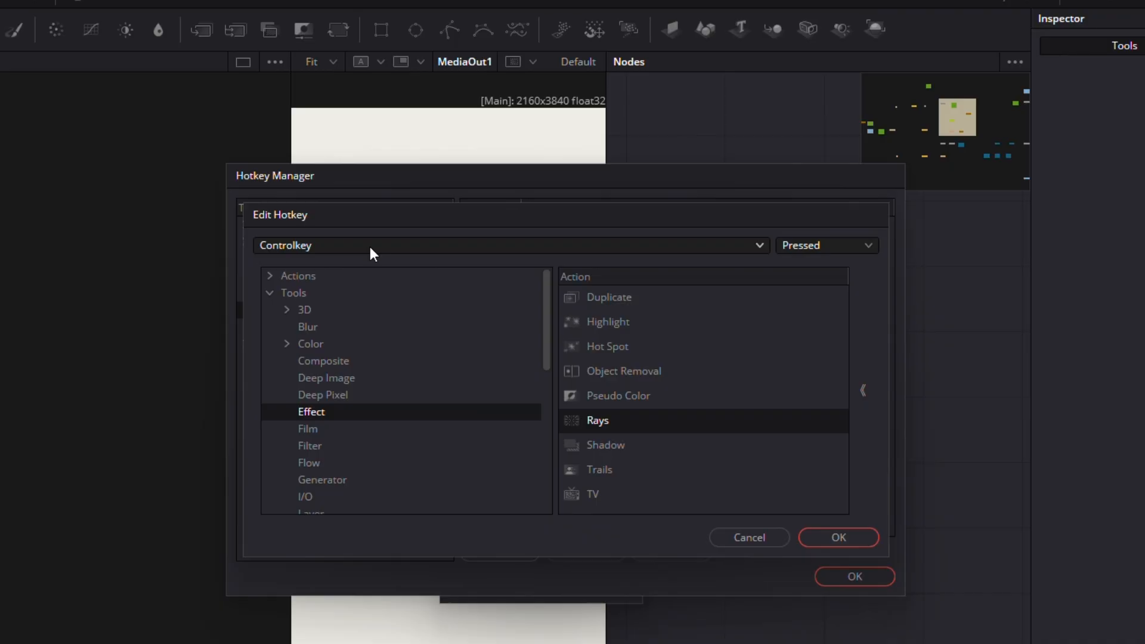
{"action": "key", "text": "r"}
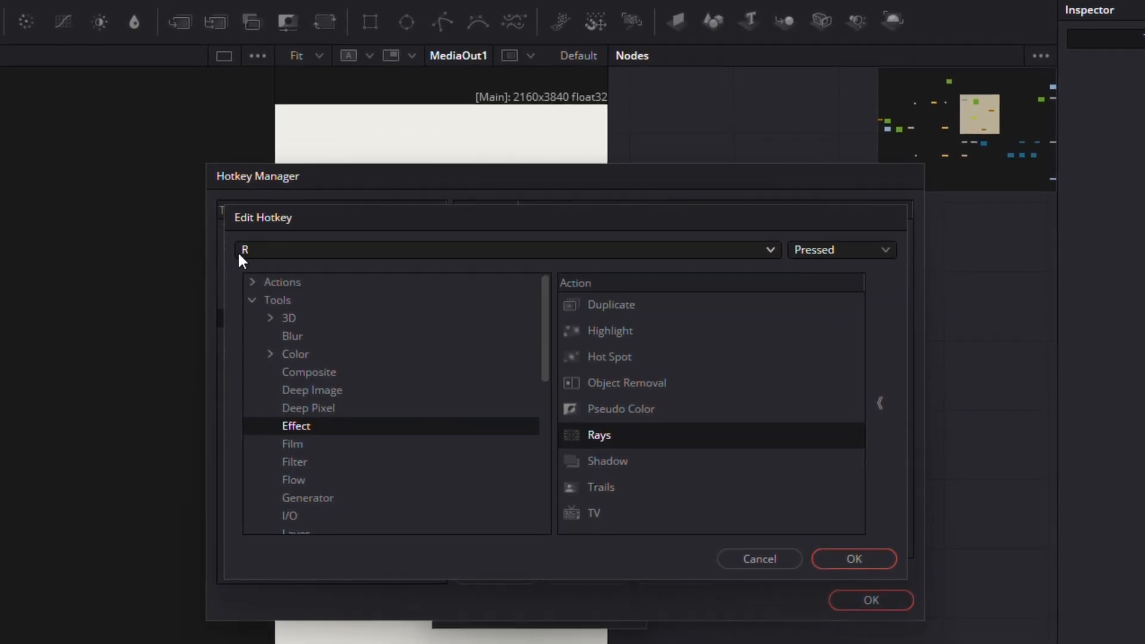
{"action": "left_click", "coordinate": [830, 560]}
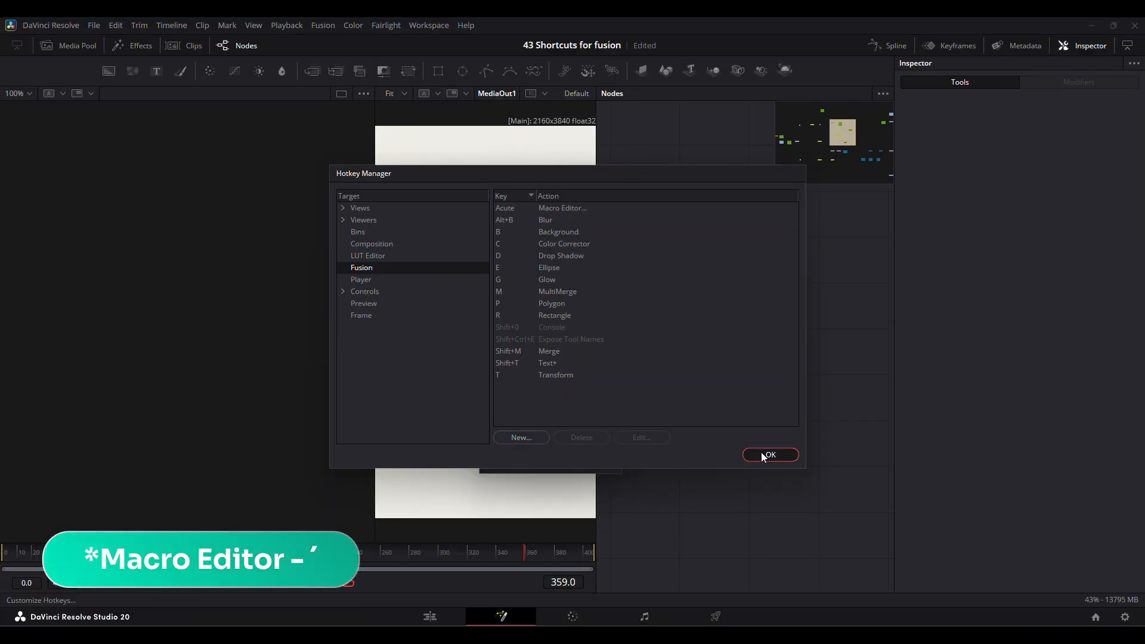
Close the hotkey customization and open the Macro Editor.
{"action": "left_click", "coordinate": [870, 514]}
{"action": "key", "text": "dead_acute"}
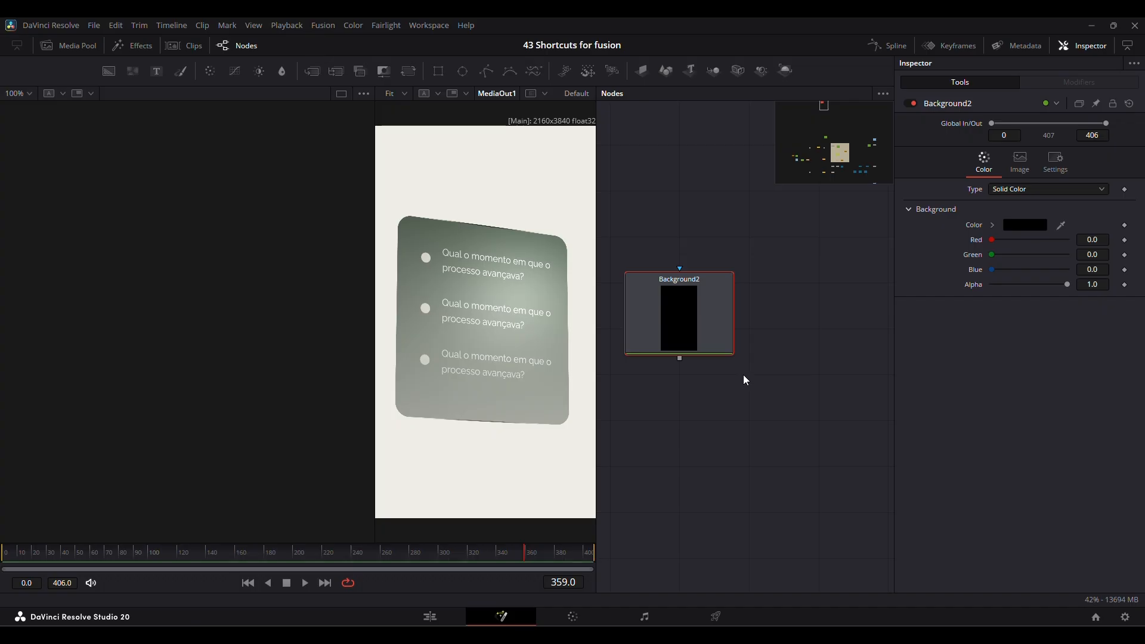
Add a Background node and a Blur node to an empty area of the node graph, deleting each one.
{"action": "left_click_drag", "start_coordinate": [690, 315], "coordinate": [760, 361]}
{"action": "left_click_drag", "start_coordinate": [681, 255], "coordinate": [822, 428]}
{"action": "key", "text": "Delete"}
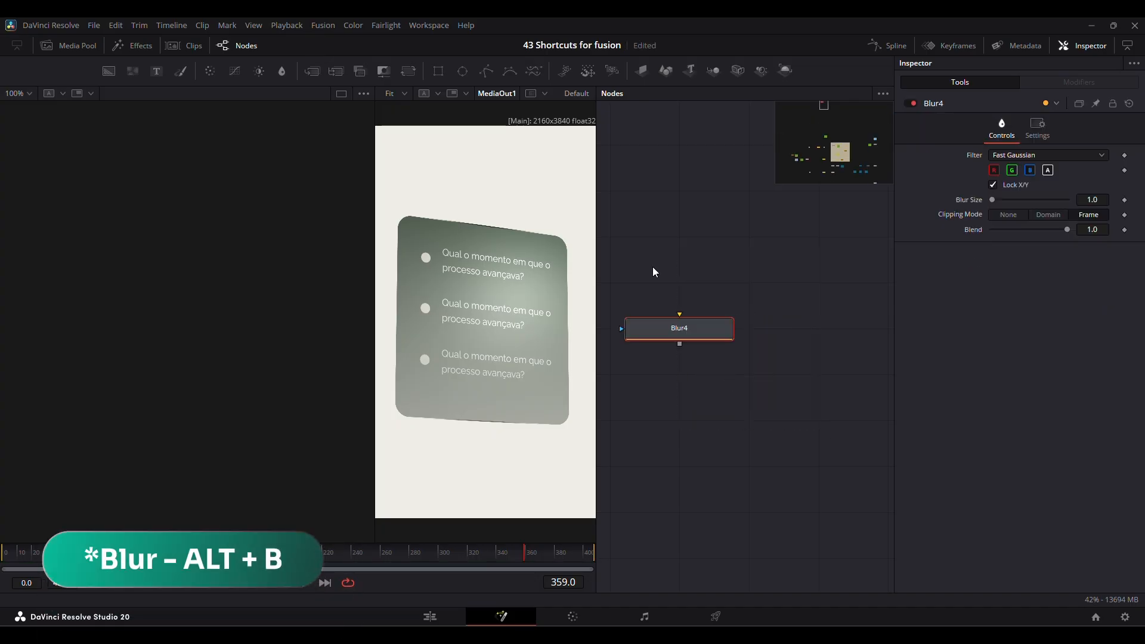
{"action": "left_click_drag", "start_coordinate": [666, 268], "coordinate": [742, 387]}
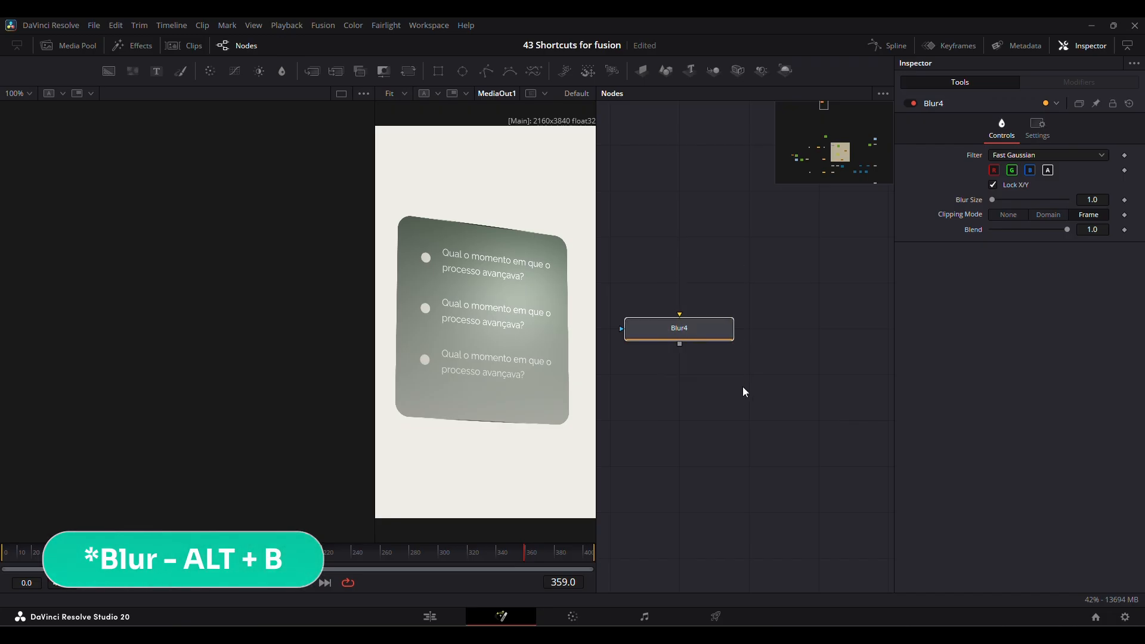
{"action": "key", "text": "Delete"}
Add a MultiMerge node and a Merge node to the empty graph area, deleting each one.
{"action": "key", "text": "m"}
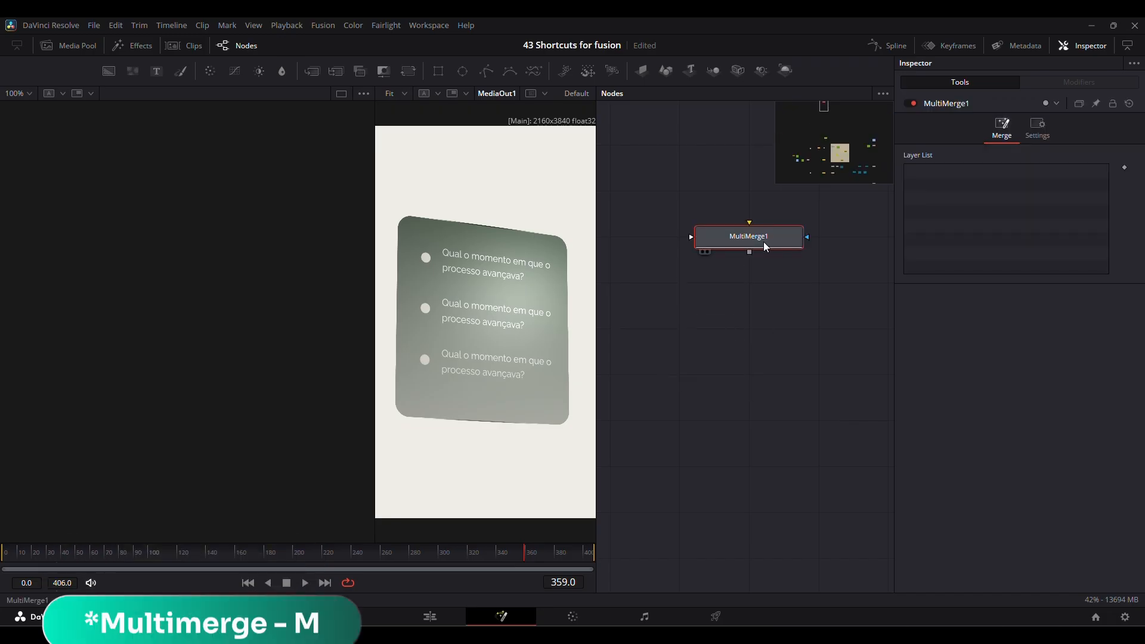
{"action": "left_click_drag", "start_coordinate": [763, 242], "coordinate": [745, 334]}
{"action": "left_click_drag", "start_coordinate": [685, 261], "coordinate": [828, 369]}
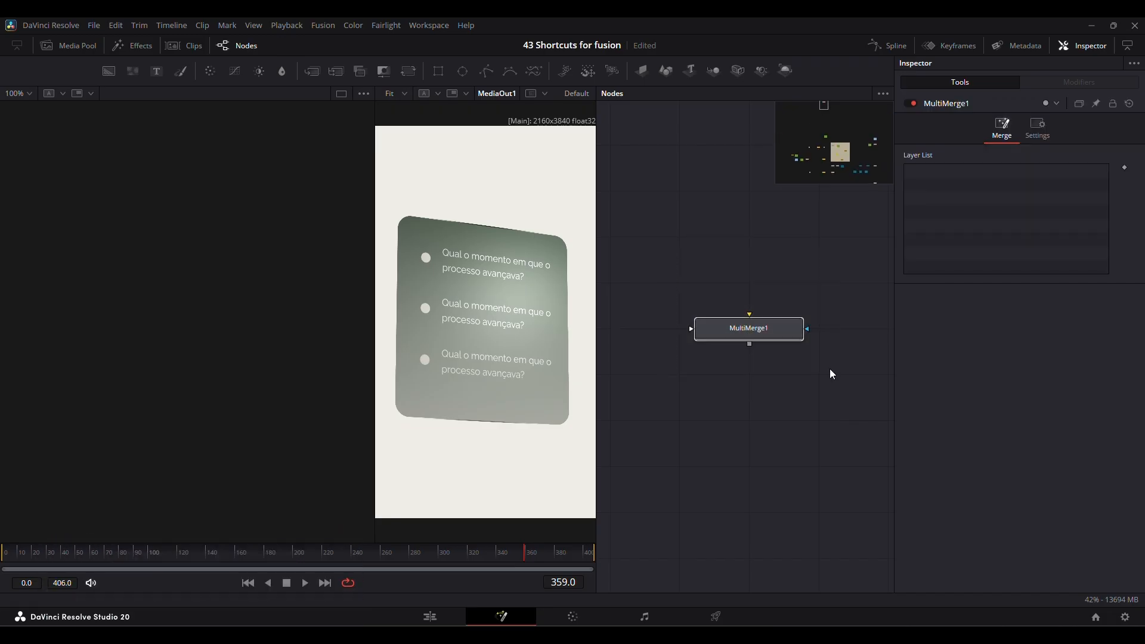
{"action": "key", "text": "Delete"}
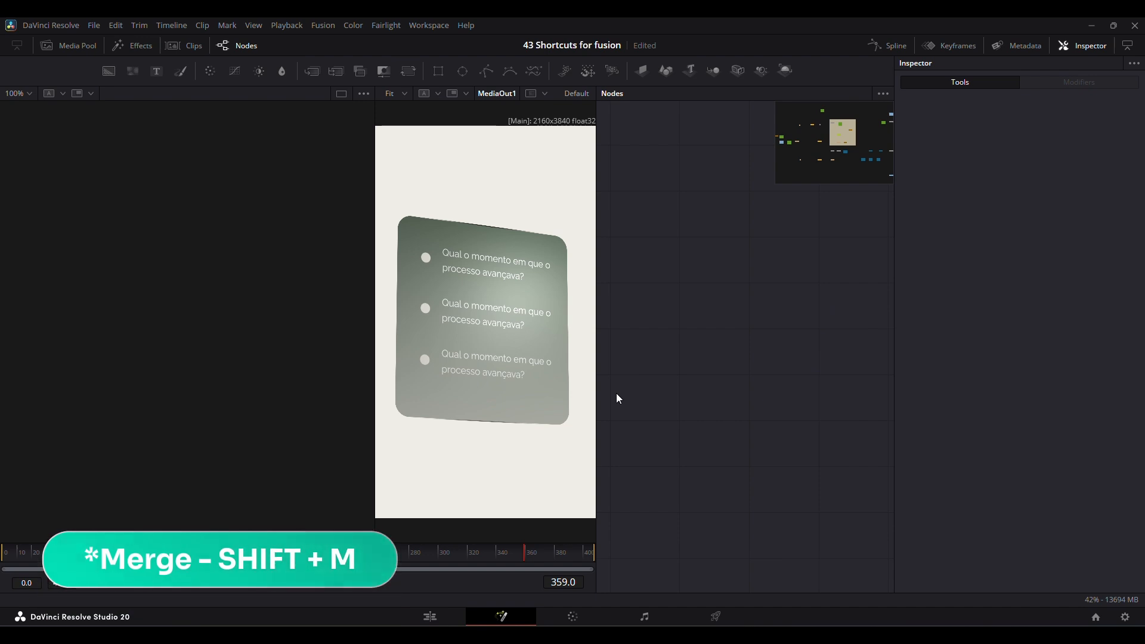
{"action": "key", "text": "shift+m"}
{"action": "key", "text": "Delete"}
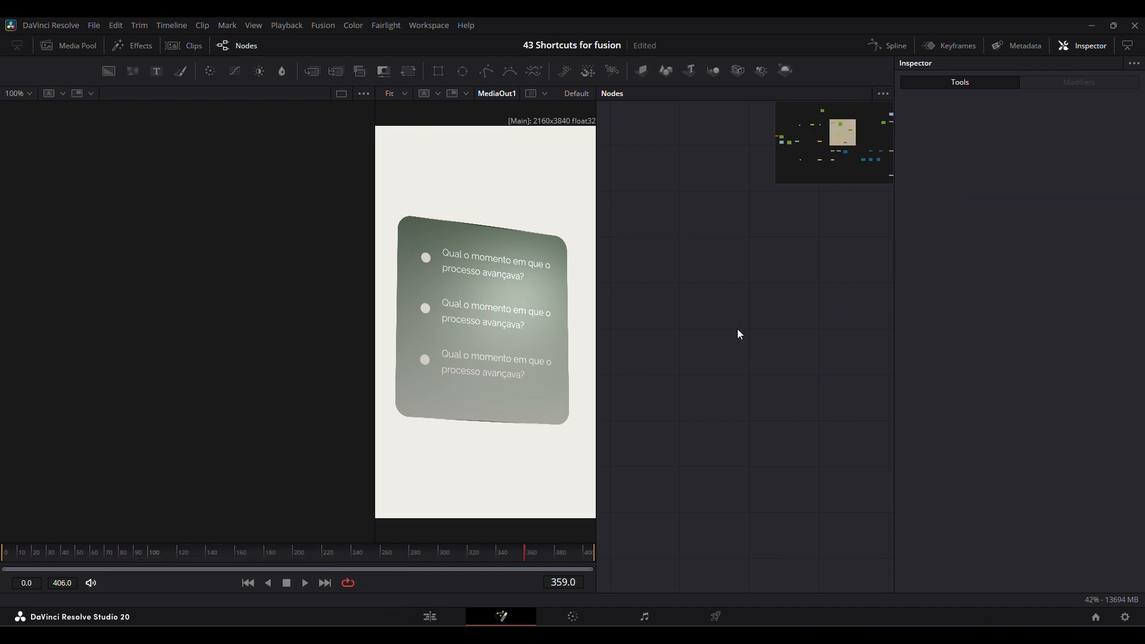
Add Ellipse, Rectangle and Polygon mask nodes to the empty graph area, and delete all three together.
{"action": "key", "text": "e"}
{"action": "left_click", "coordinate": [770, 400]}
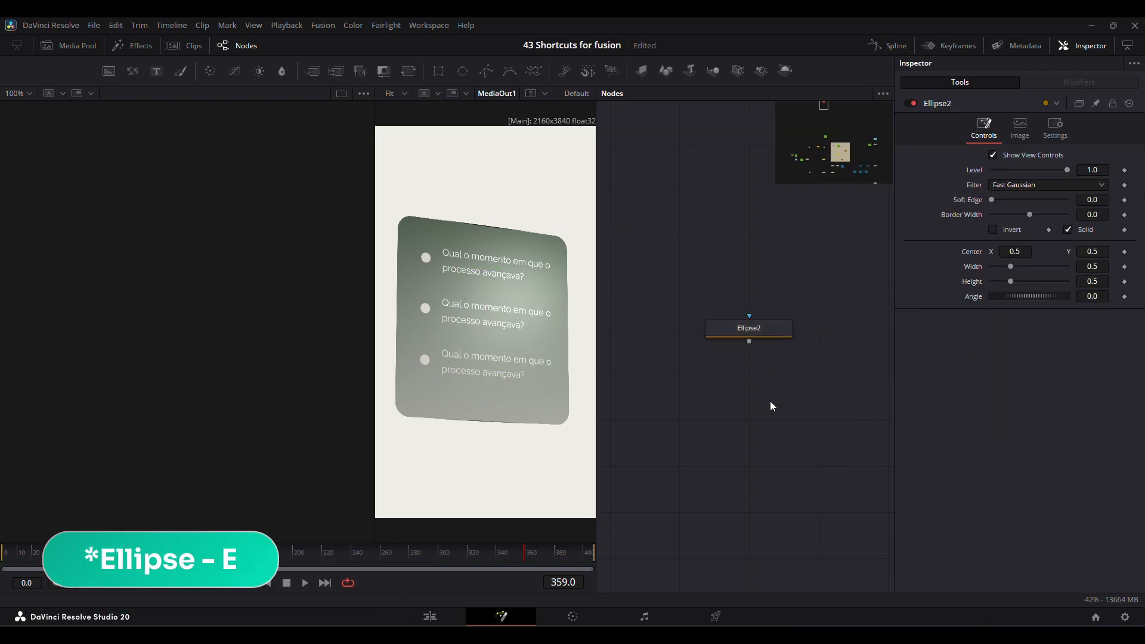
{"action": "key", "text": "r"}
{"action": "key", "text": "p"}
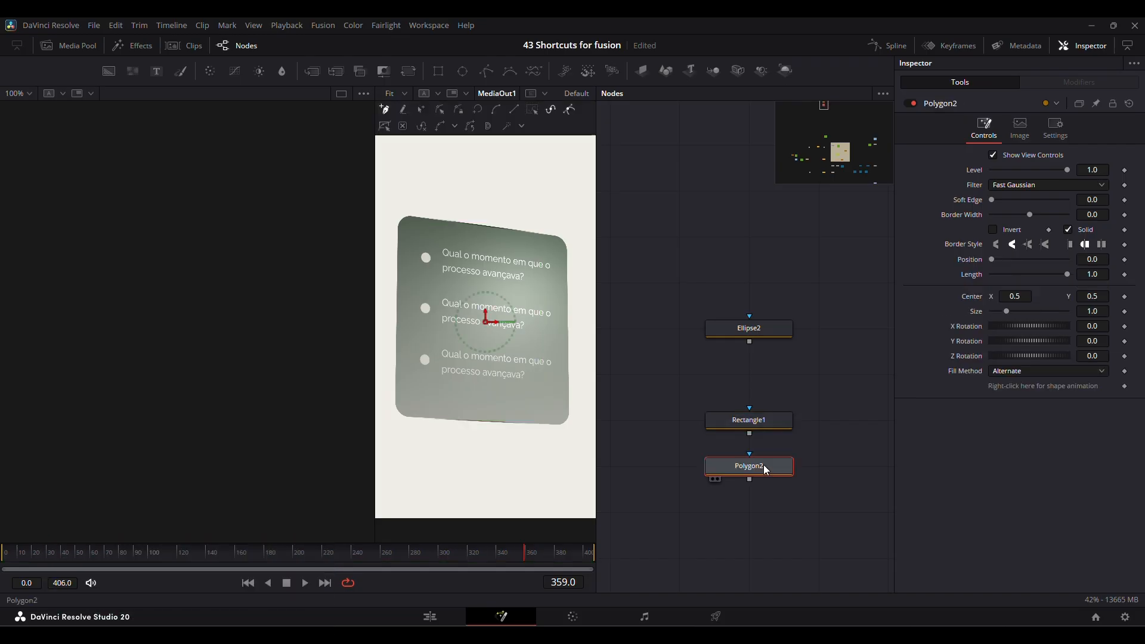
{"action": "left_click_drag", "start_coordinate": [794, 245], "coordinate": [737, 474]}
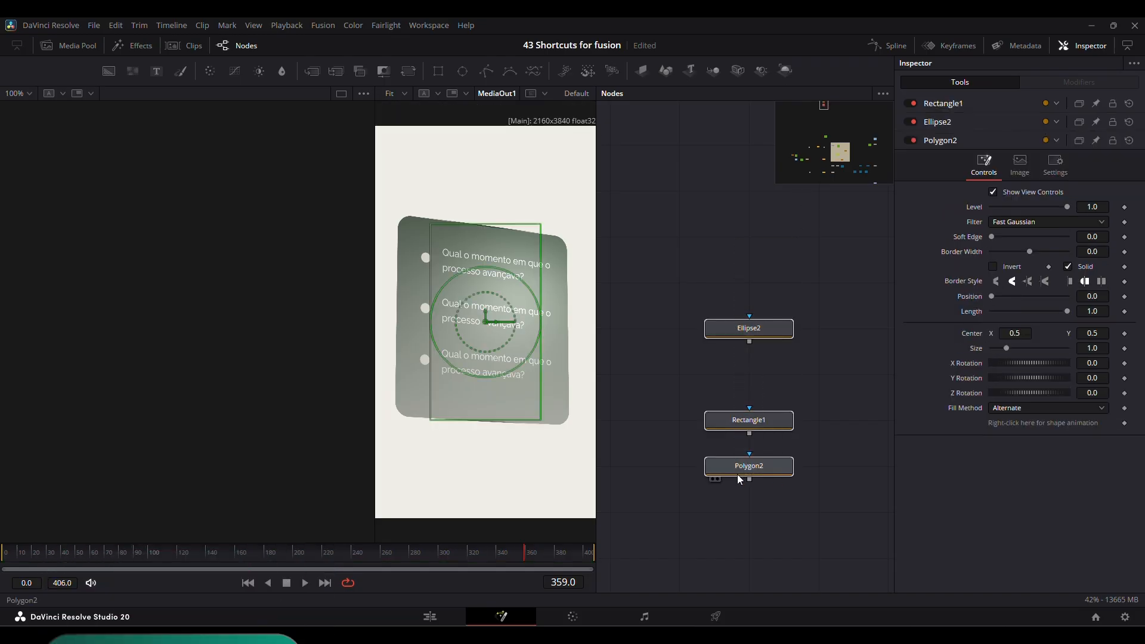
{"action": "key", "text": "Delete"}
Add Transform, Glow and Drop Shadow nodes to the empty graph area one at a time, removing each one.
{"action": "key", "text": "alt+t"}
{"action": "left_click_drag", "start_coordinate": [643, 256], "coordinate": [798, 369]}
{"action": "key", "text": "Delete"}
{"action": "key", "text": "g"}
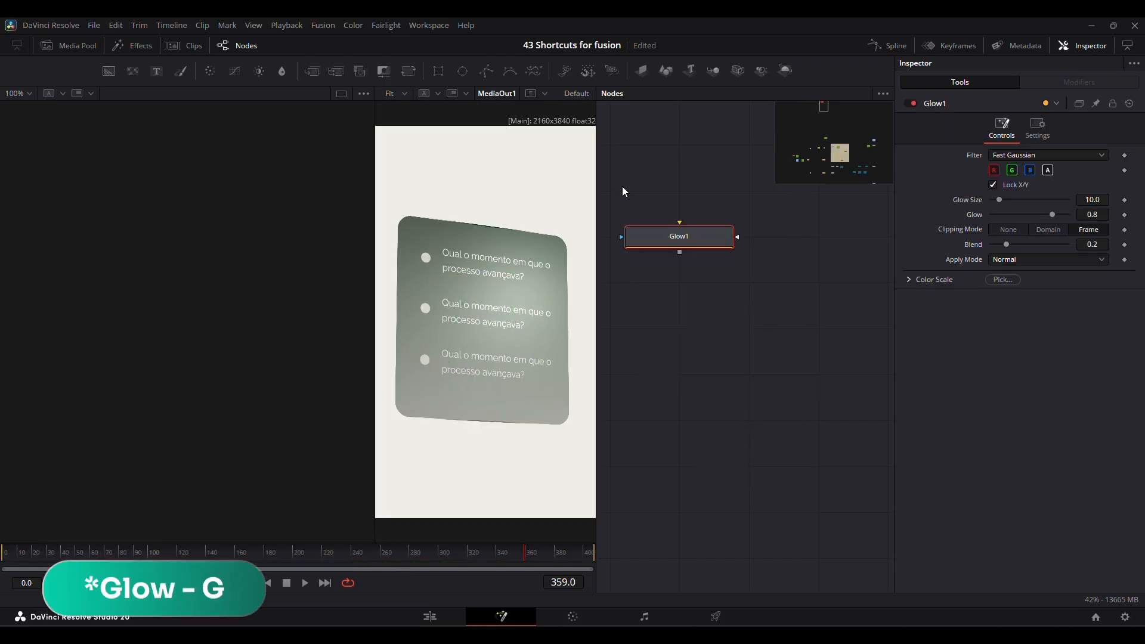
{"action": "left_click_drag", "start_coordinate": [621, 186], "coordinate": [761, 285]}
{"action": "key", "text": "Delete"}
{"action": "key", "text": "d"}
{"action": "left_click_drag", "start_coordinate": [672, 261], "coordinate": [854, 396]}
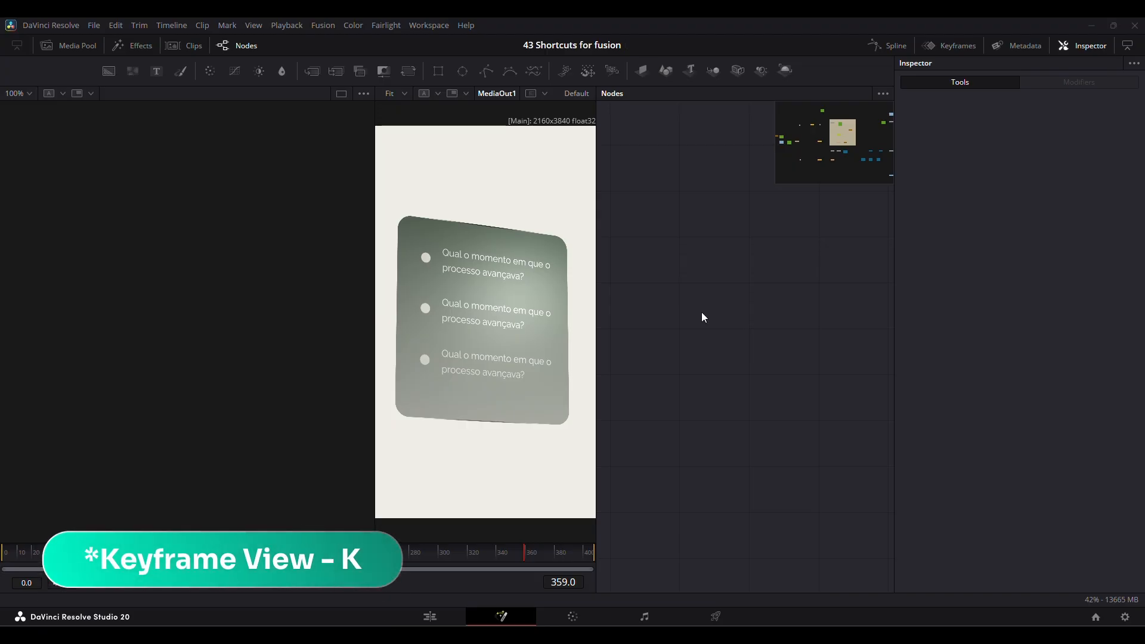
Show the Keyframes view for the selected nodes and limit its list to animated tools.
{"action": "key", "text": "k"}
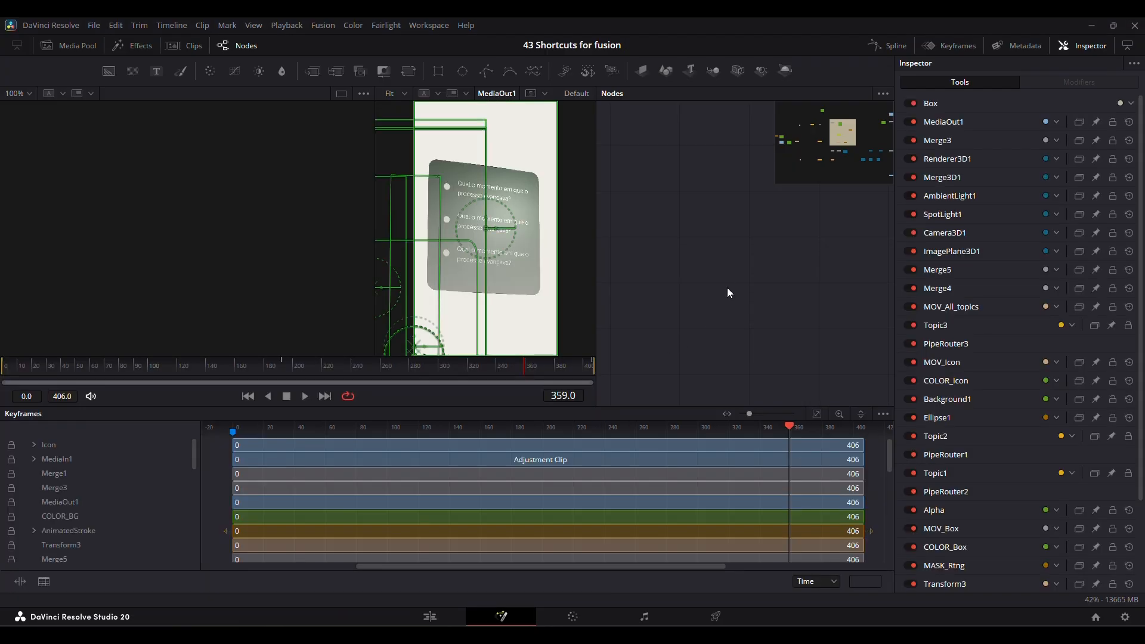
{"action": "left_click", "coordinate": [859, 416]}
{"action": "left_click", "coordinate": [853, 505]}
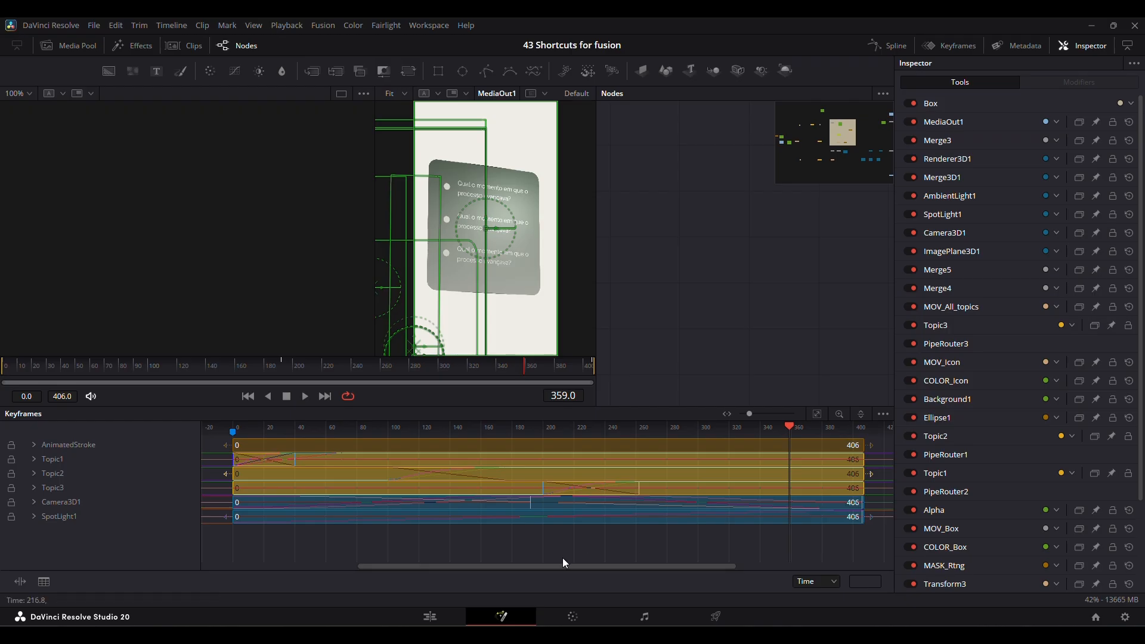
Expand all tracks in the Keyframes view, deselect the nodes, and close the view.
{"action": "left_click", "coordinate": [883, 413]}
{"action": "left_click", "coordinate": [829, 501]}
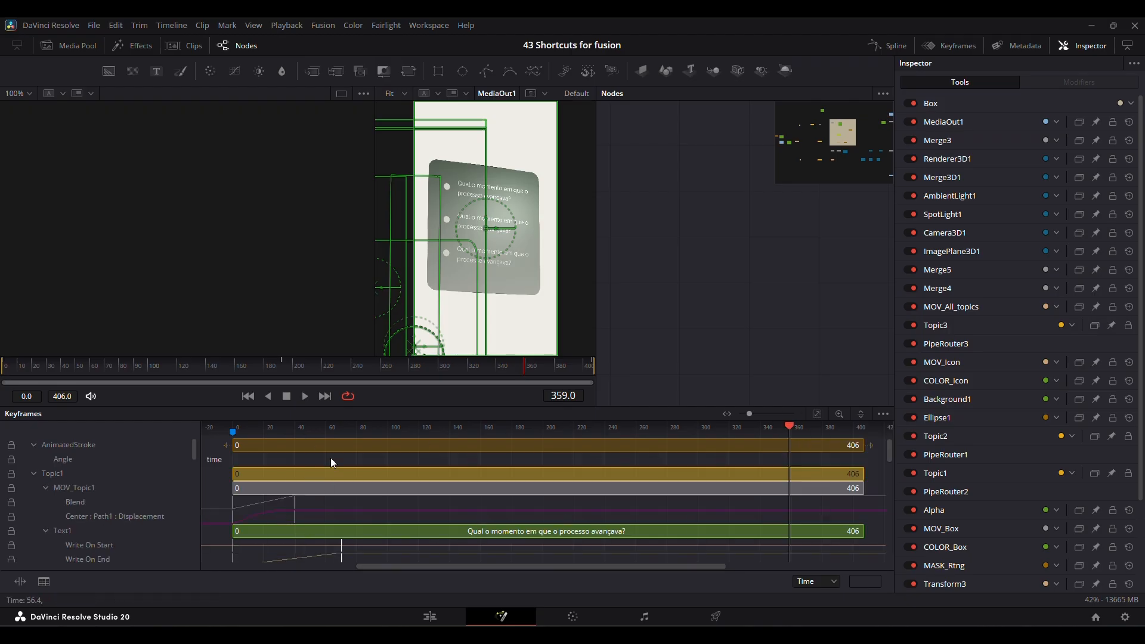
{"action": "left_click", "coordinate": [698, 327]}
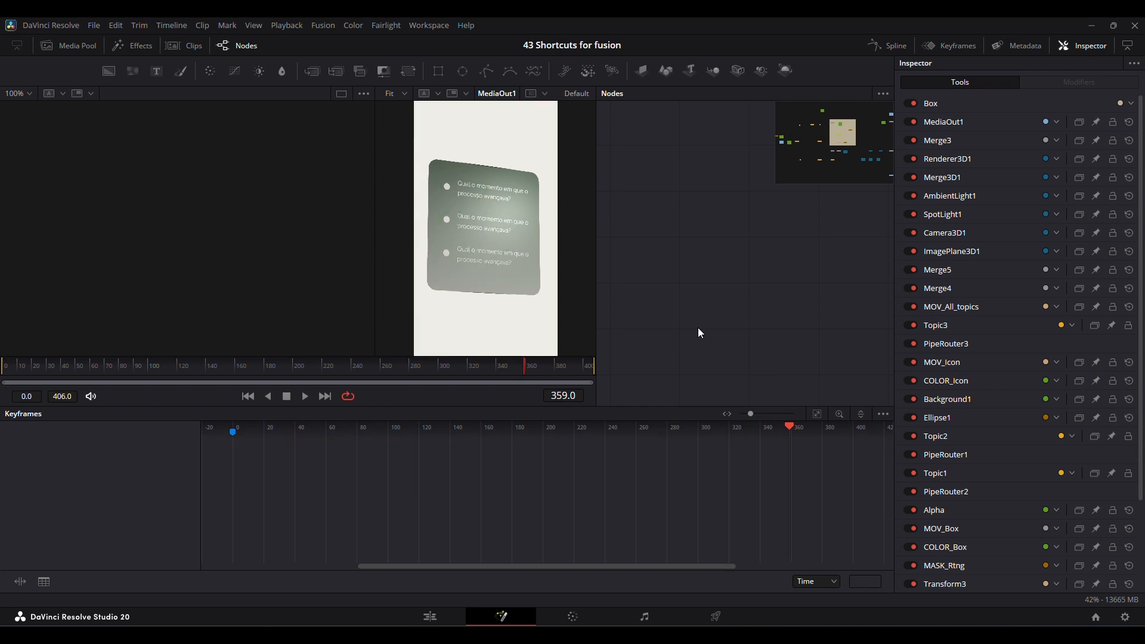
{"action": "key", "text": "F7"}
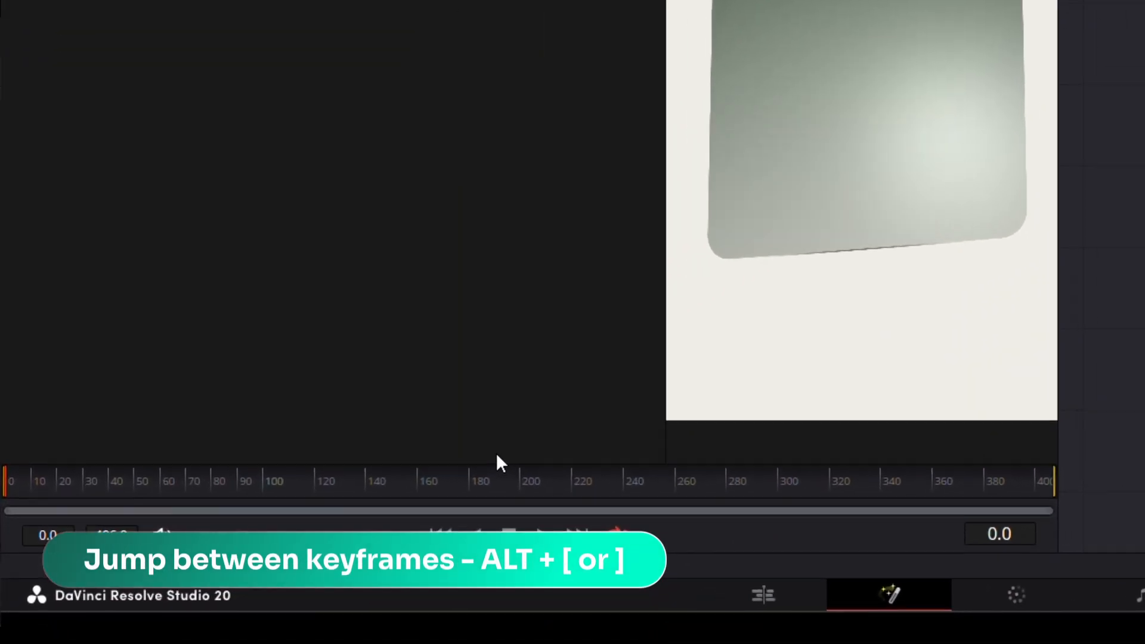
Jump forward through the composition's keyframes from frame 0 to frame 200, and step back three keyframes.
{"action": "key", "text": "alt+bracketright"}
{"action": "key", "text": "alt+bracketright"}
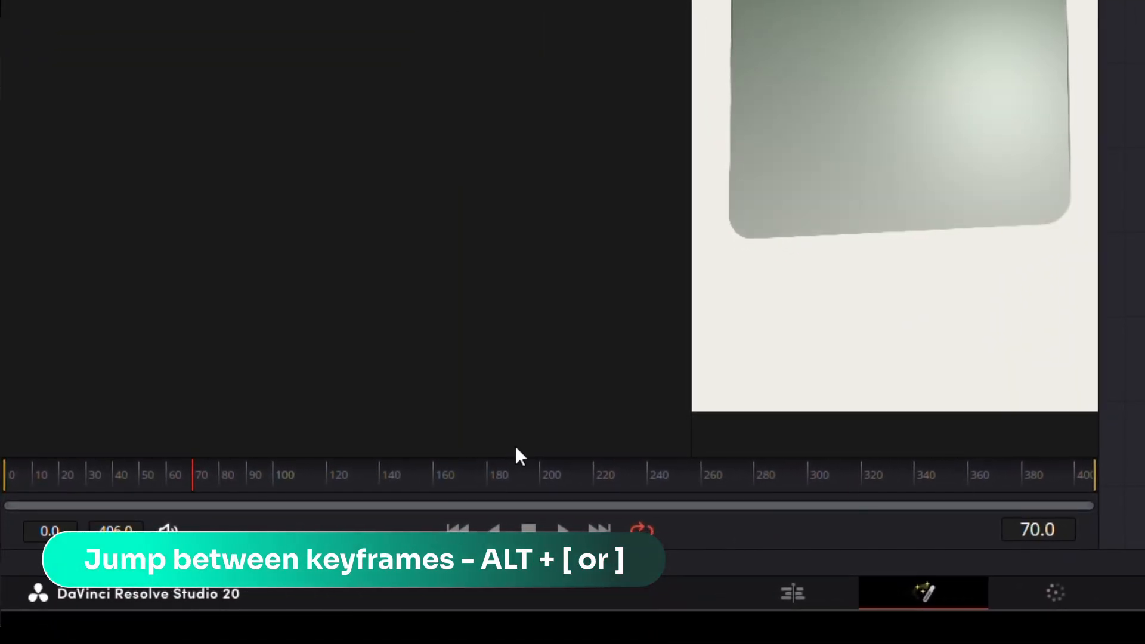
{"action": "key", "text": "alt+bracketright"}
{"action": "key", "text": "alt+bracketright"}
{"action": "key", "text": "alt+bracketright"}
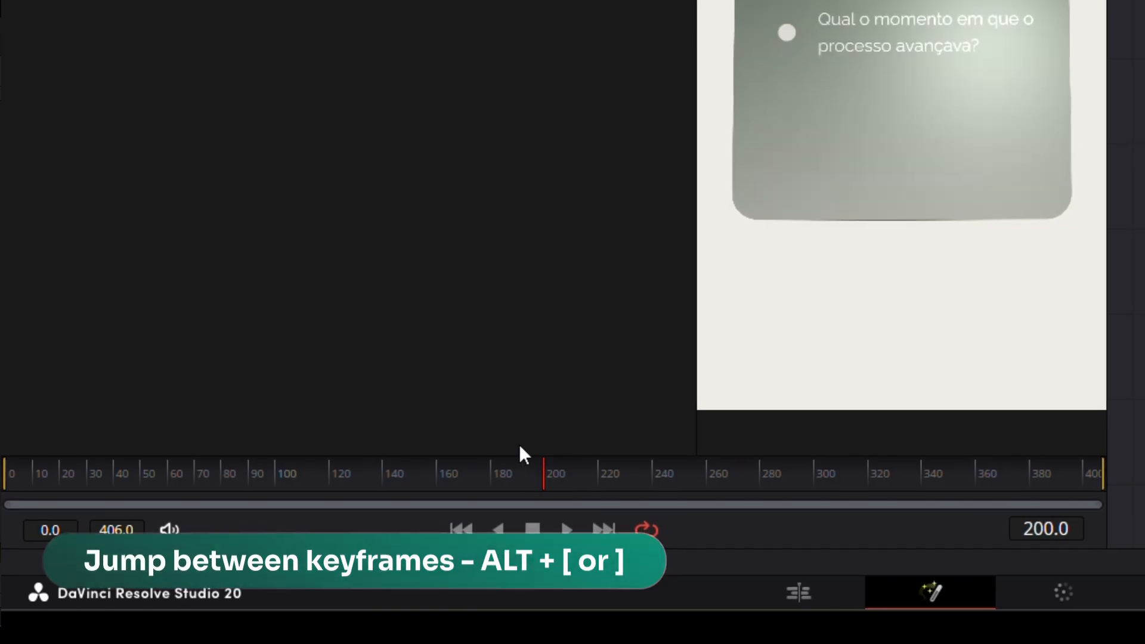
{"action": "key", "text": "alt+bracketleft"}
{"action": "key", "text": "alt+bracketleft"}
{"action": "key", "text": "alt+bracketleft"}
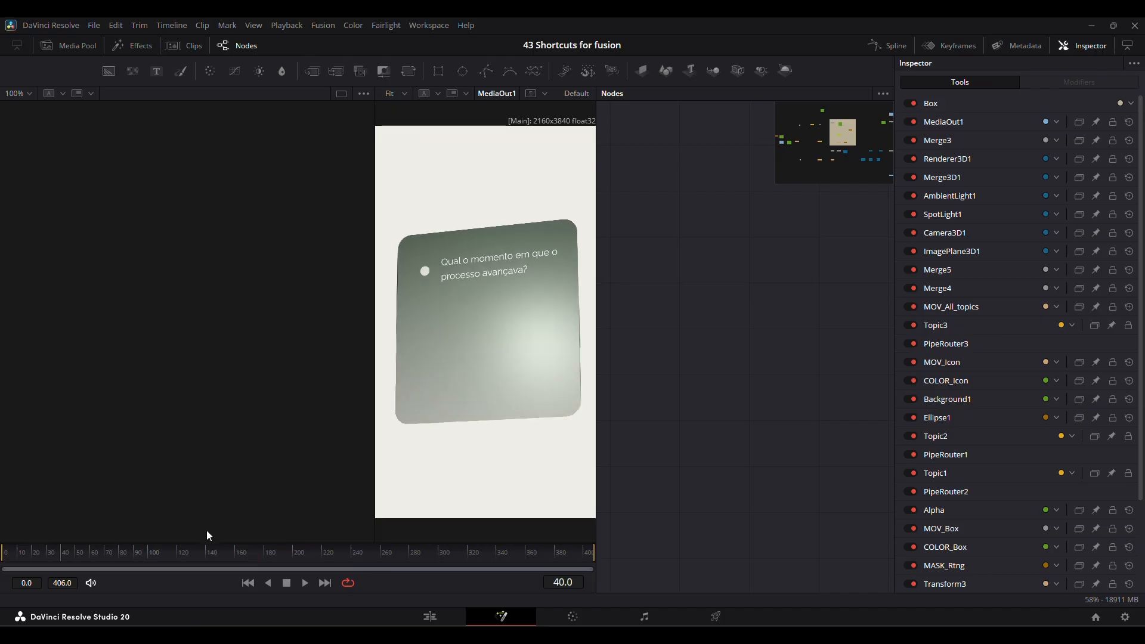
Jump back and forth between the keyframes of MOV_Topic1's Blend animation, ending at frame 0.
{"action": "key", "text": "alt+bracketright"}
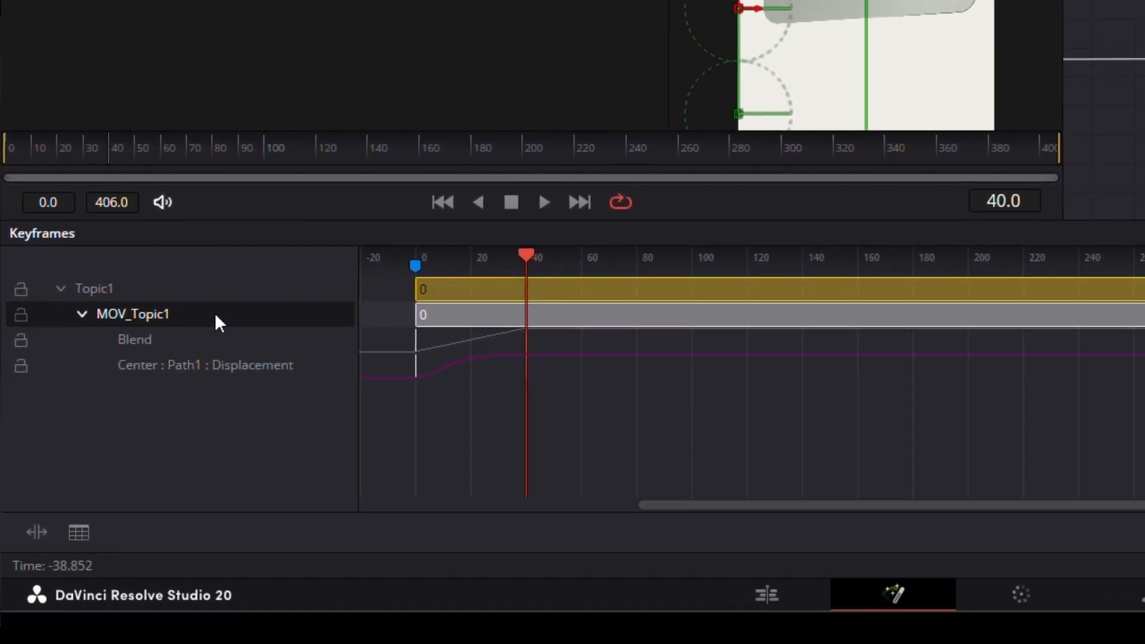
{"action": "key", "text": "alt+bracketleft"}
{"action": "left_click", "coordinate": [526, 341]}
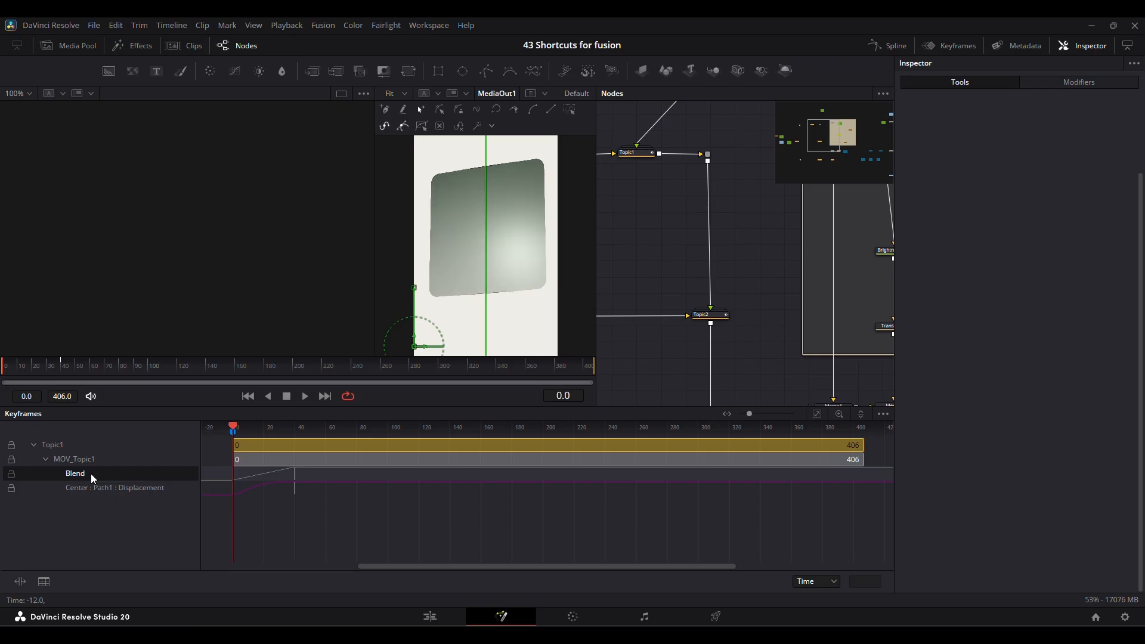
{"action": "key", "text": "alt+bracketright"}
{"action": "key", "text": "alt+bracketleft"}
Scrub the playhead past frame 62 to frame 157 and clear the node selection.
{"action": "left_click_drag", "start_coordinate": [237, 425], "coordinate": [331, 424]}
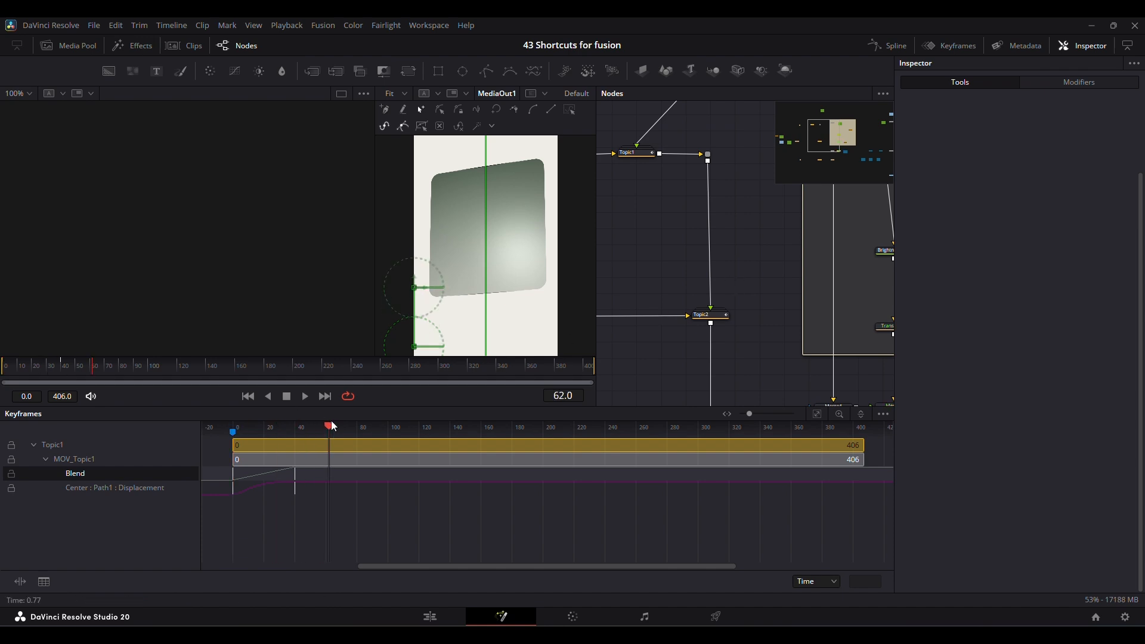
{"action": "left_click_drag", "start_coordinate": [430, 437], "coordinate": [476, 427]}
{"action": "left_click", "coordinate": [677, 245]}
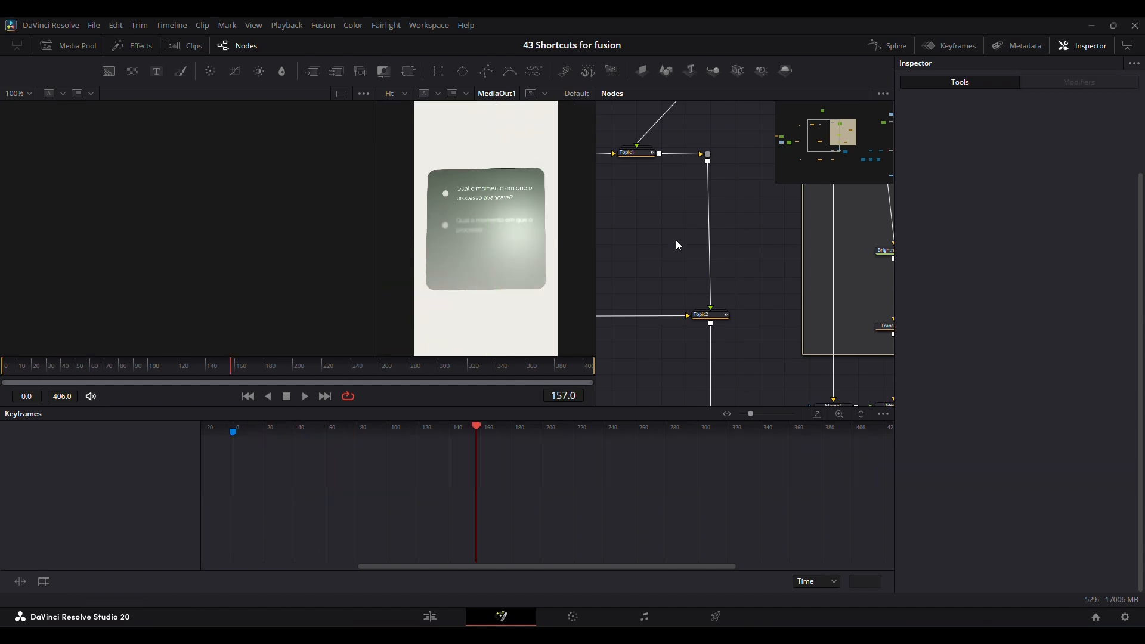
With no nodes selected, jump forward three keyframes and back two.
{"action": "key", "text": "alt+bracketright"}
{"action": "key", "text": "alt+bracketright"}
{"action": "key", "text": "alt+bracketright"}
{"action": "key", "text": "alt+bracketleft"}
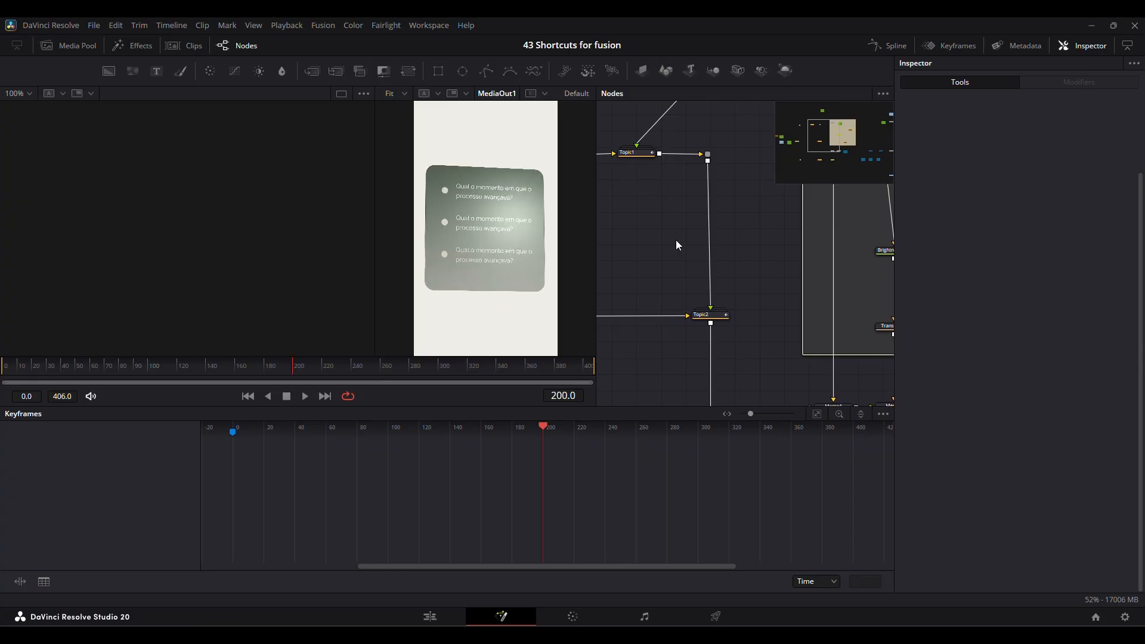
{"action": "key", "text": "alt+bracketleft"}
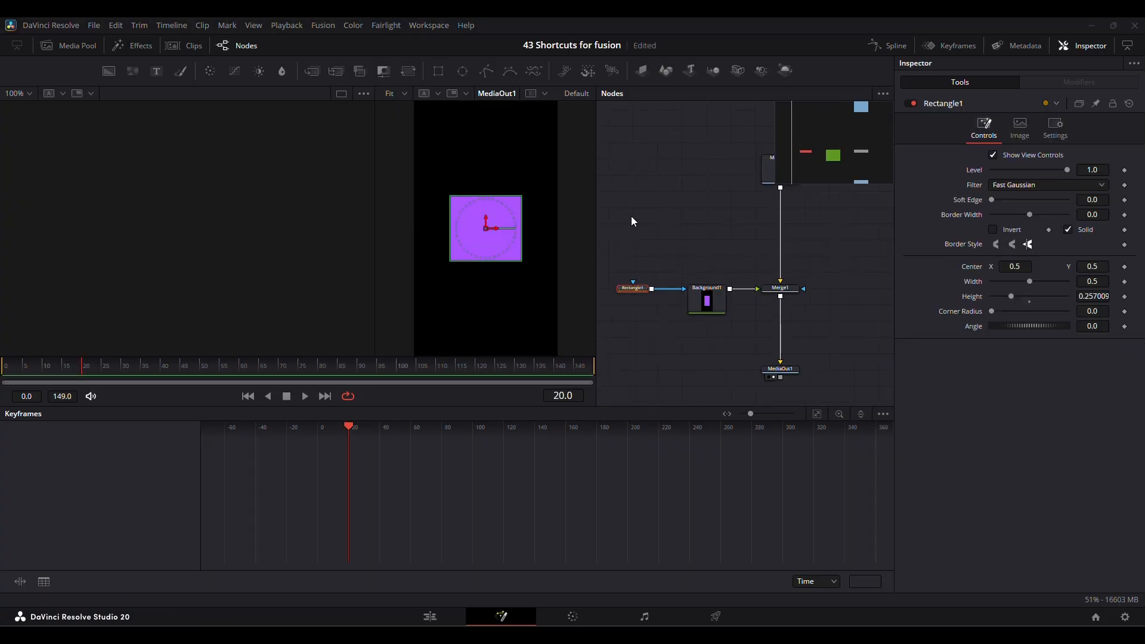
Keyframe Rectangle1's Width at frame 20, and create a second Width keyframe at frame 47.
{"action": "left_click_drag", "start_coordinate": [631, 216], "coordinate": [641, 352]}
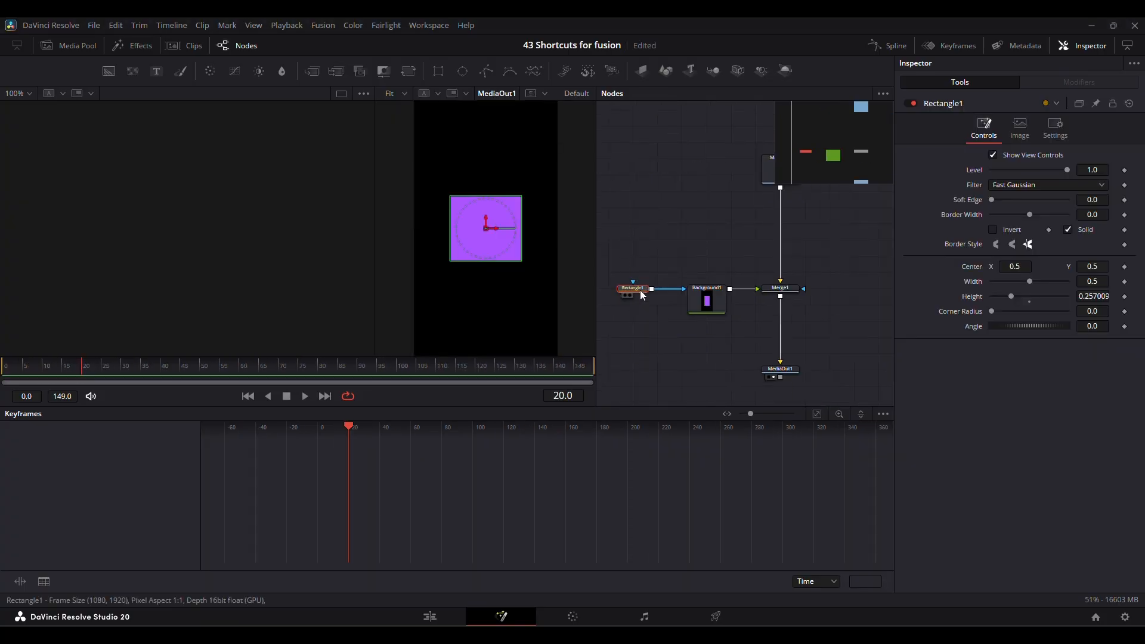
{"action": "left_click", "coordinate": [1124, 282]}
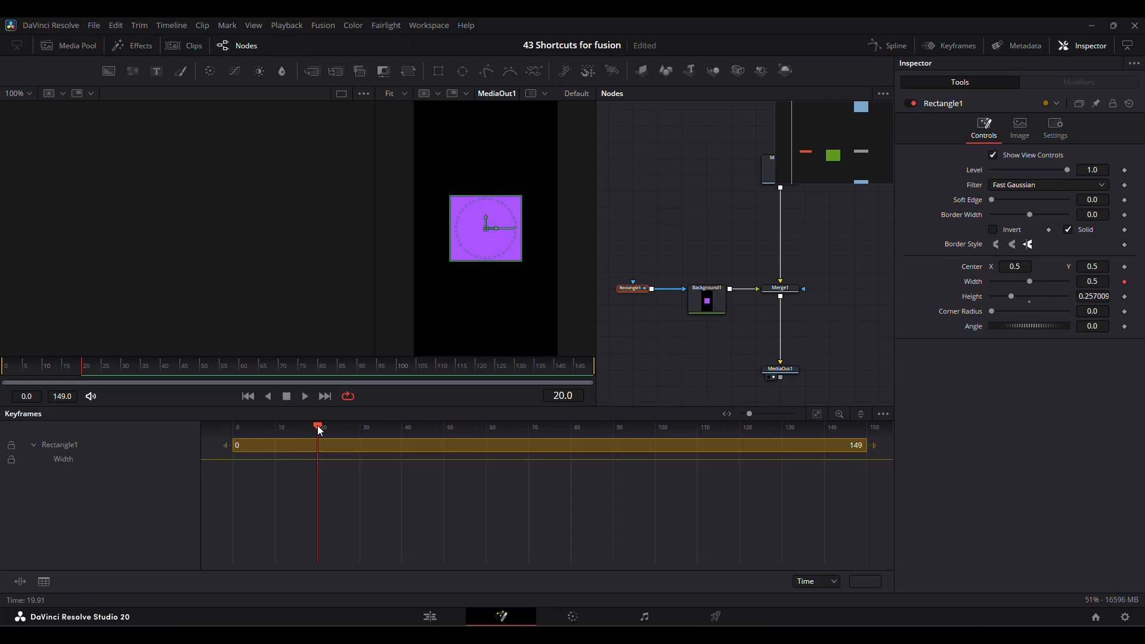
{"action": "left_click_drag", "start_coordinate": [320, 430], "coordinate": [433, 432]}
{"action": "left_click", "coordinate": [446, 459]}
{"action": "key", "text": "ctrl+k"}
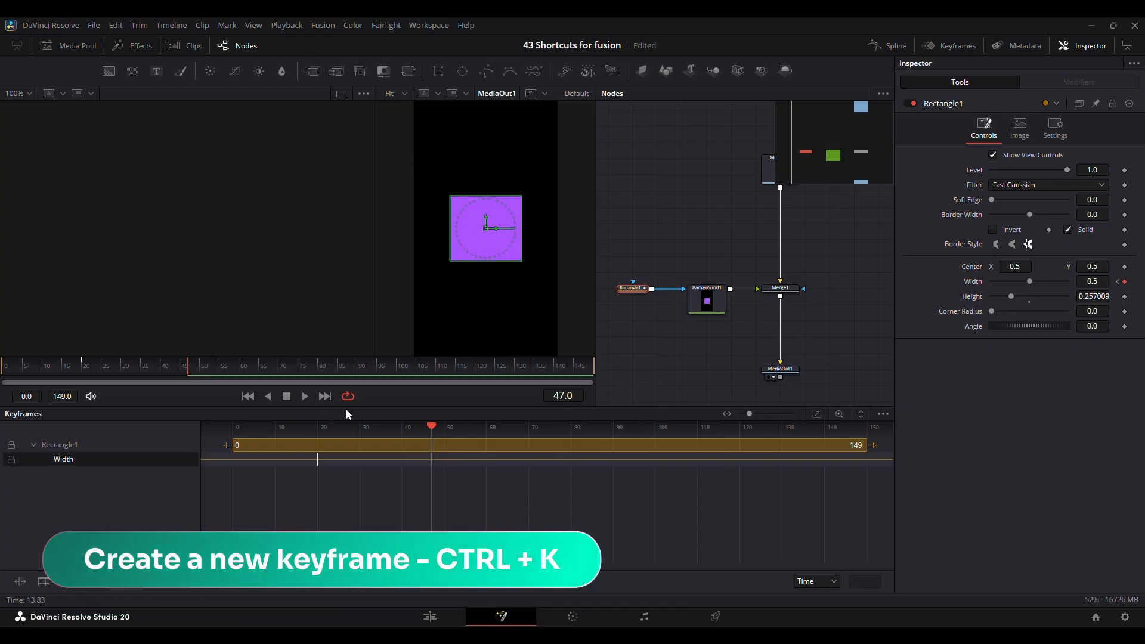
Select Rectangle1 to view its Width curve, move the playhead to frame 37, and scrub it slightly earlier.
{"action": "mouse_move", "coordinate": [432, 425]}
{"action": "left_mouse_down"}
{"action": "mouse_move", "coordinate": [491, 427]}
{"action": "mouse_move", "coordinate": [410, 427]}
{"action": "left_mouse_up"}
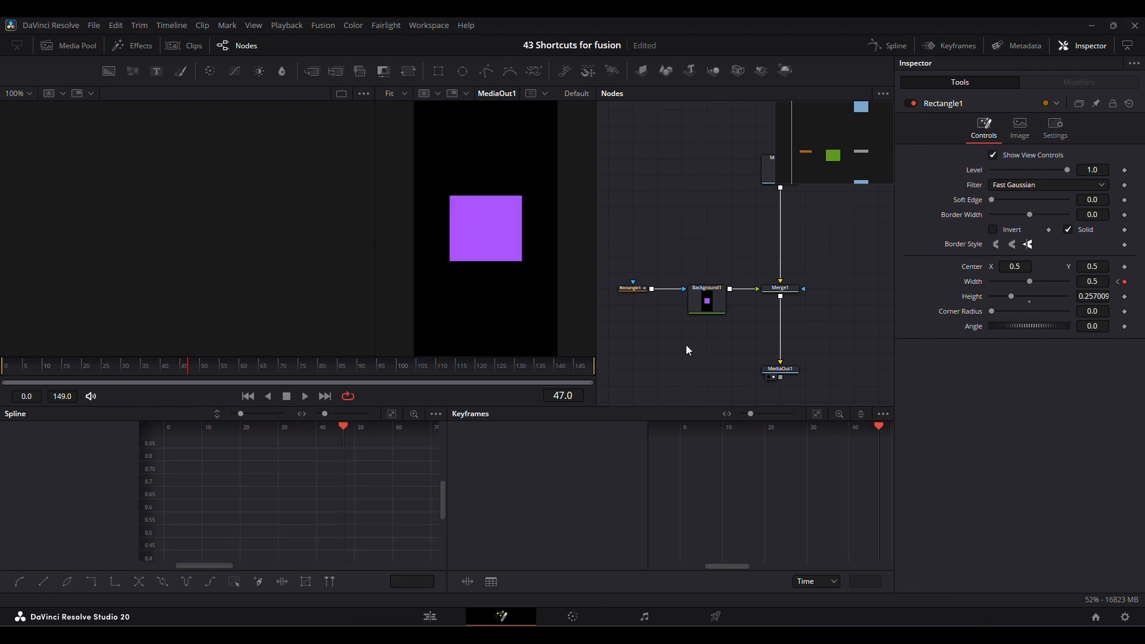
{"action": "left_click", "coordinate": [641, 290]}
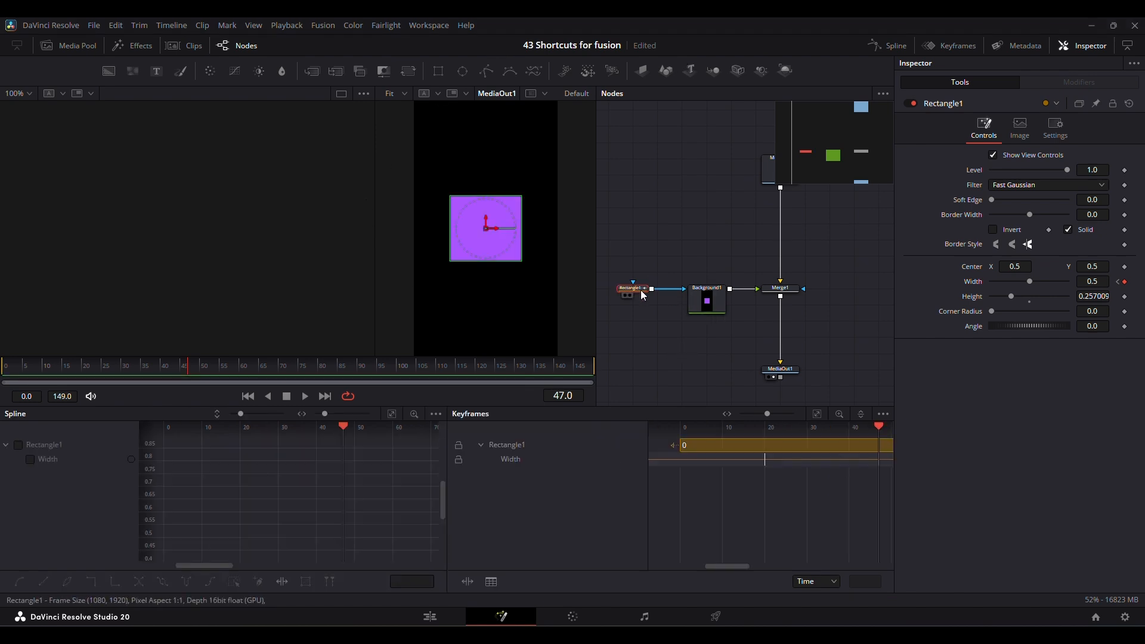
{"action": "left_click", "coordinate": [304, 428]}
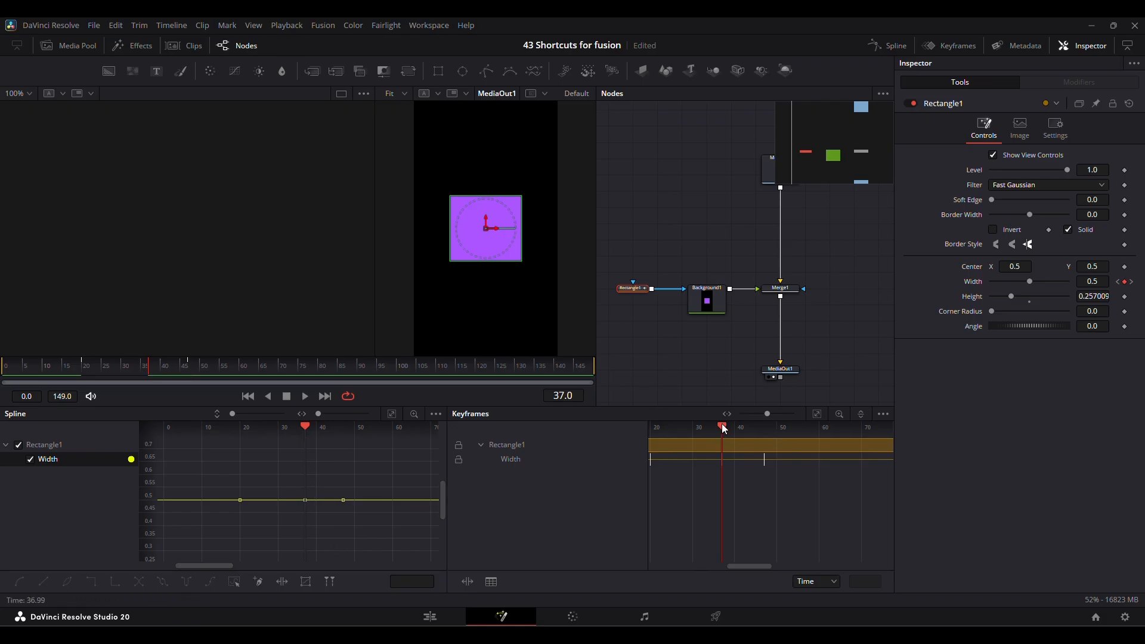
{"action": "left_click_drag", "start_coordinate": [722, 424], "coordinate": [701, 427]}
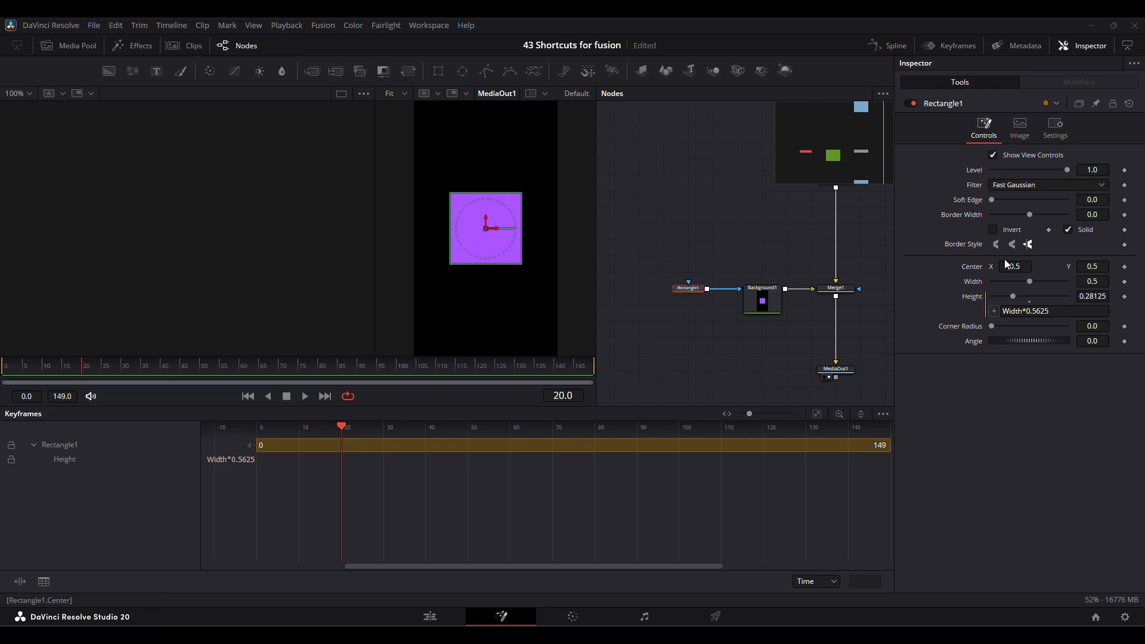
Keyframe Rectangle1's Center at frame 20, and set Center X to about -0.321 at frame 0.
{"action": "left_click", "coordinate": [1125, 267]}
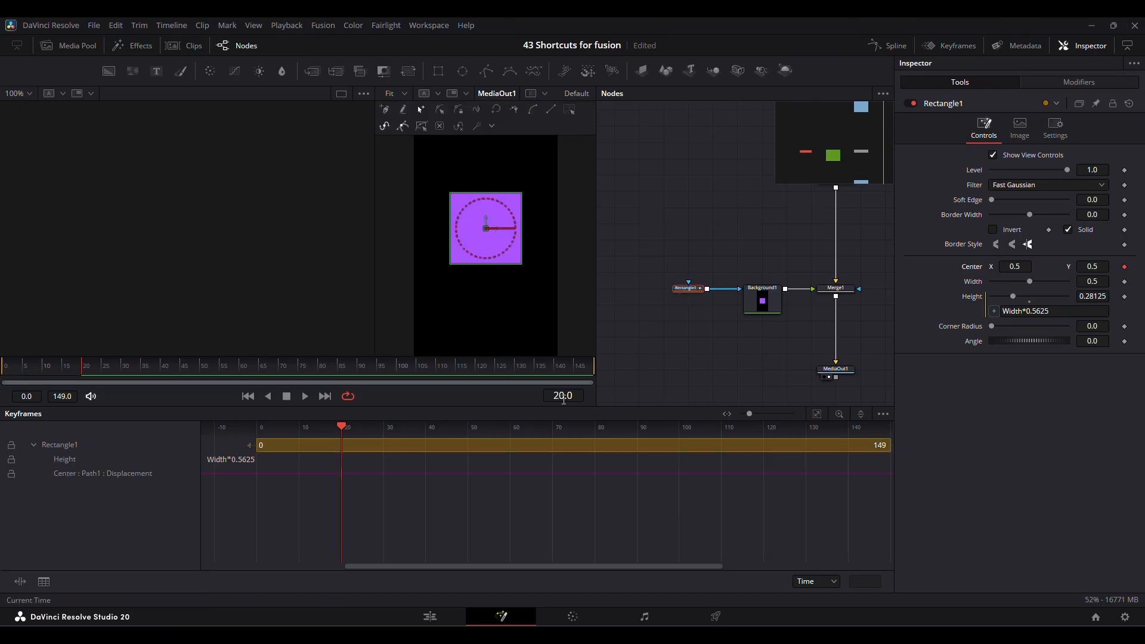
{"action": "key", "text": "Home"}
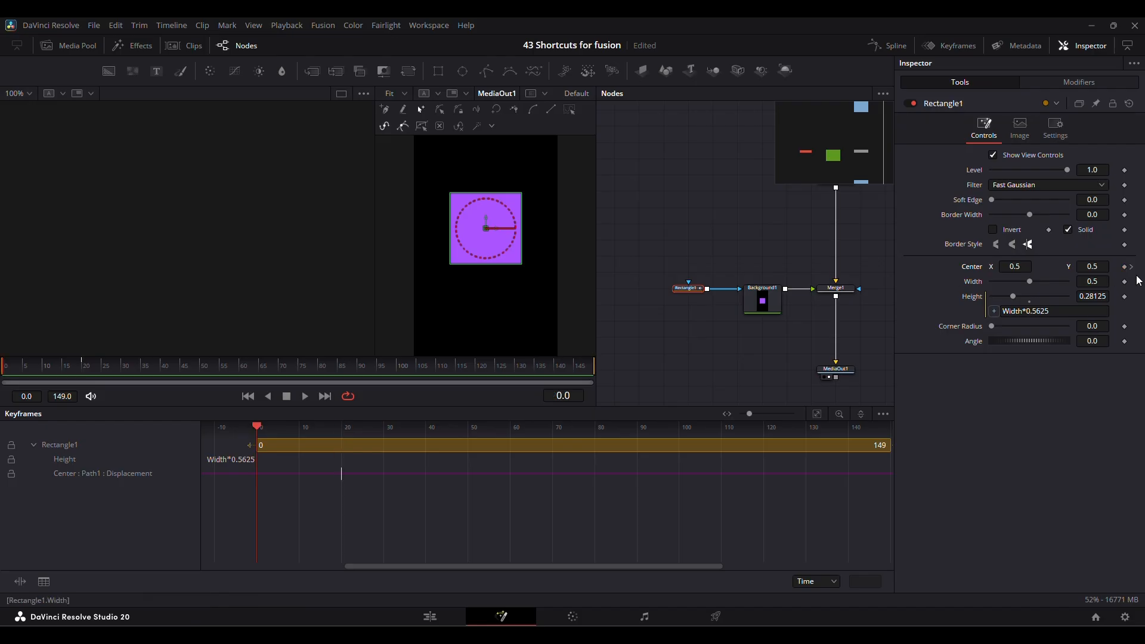
{"action": "left_click_drag", "start_coordinate": [1016, 266], "coordinate": [526, 296]}
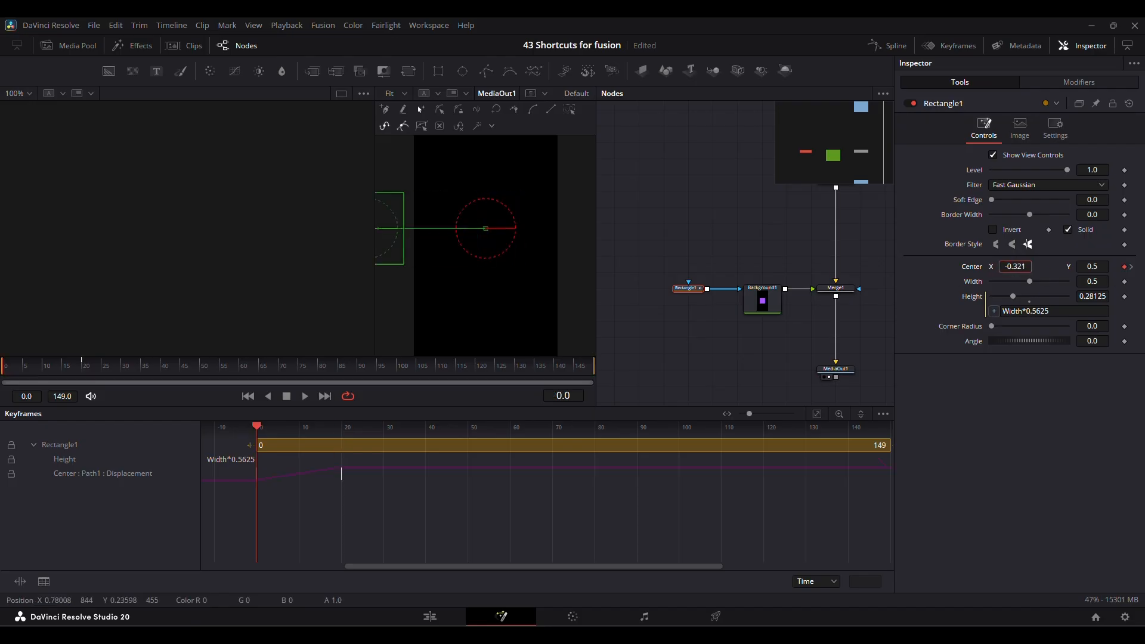
Move the playhead to frame 0 and play the Center animation with no nodes selected.
{"action": "left_click_drag", "start_coordinate": [103, 370], "coordinate": [3, 388]}
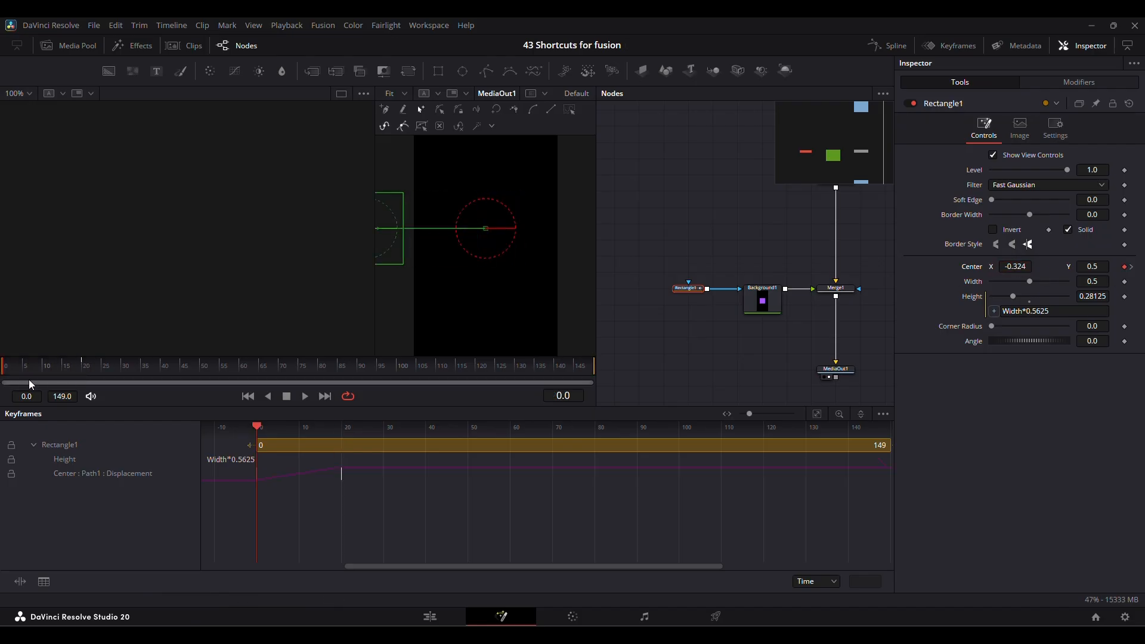
{"action": "key", "text": "space"}
{"action": "left_click", "coordinate": [678, 213]}
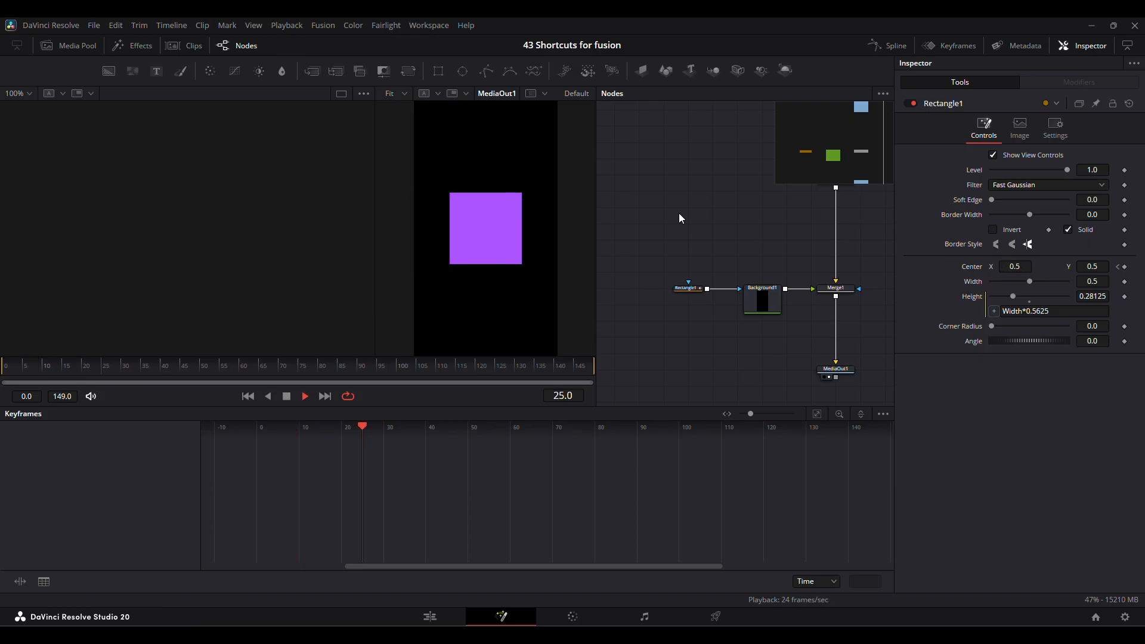
Duplicate Rectangle1's two Center keyframes to frames 59 and 79, invert the copies, and scrub to frame 87.
{"action": "left_click", "coordinate": [685, 289]}
{"action": "left_click_drag", "start_coordinate": [350, 497], "coordinate": [246, 476]}
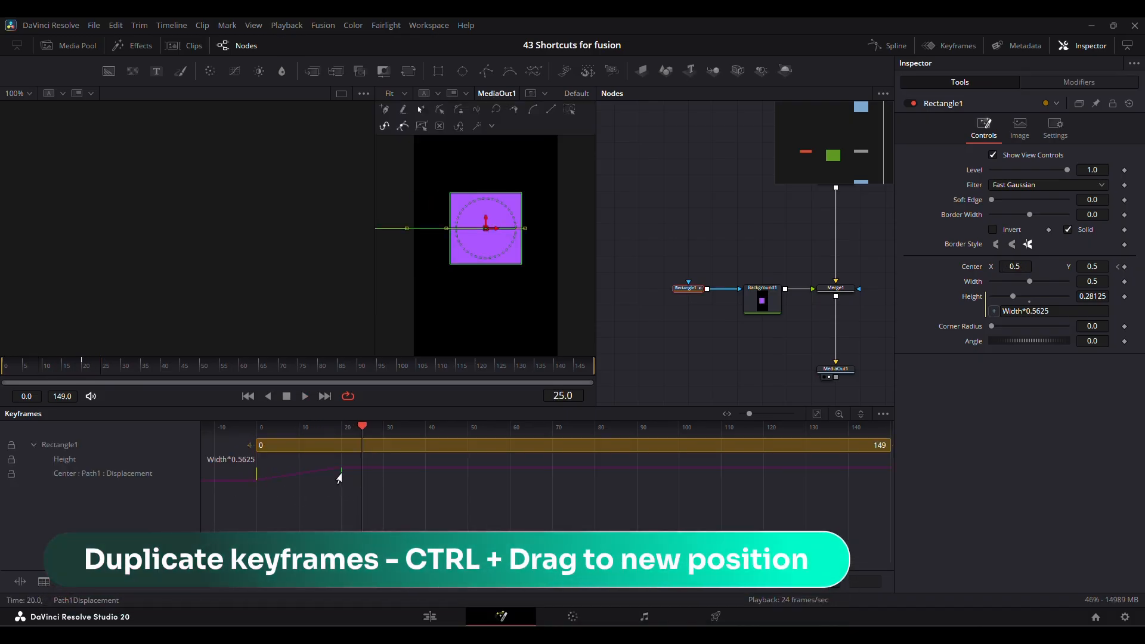
{"action": "left_click_drag", "start_coordinate": [338, 477], "coordinate": [590, 482]}
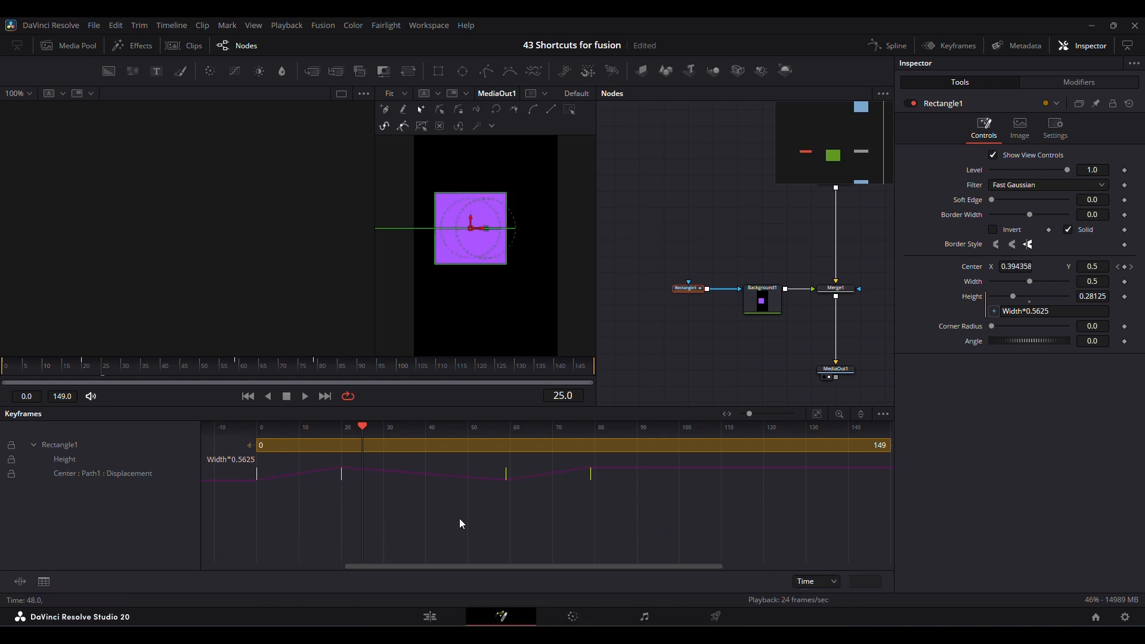
{"action": "key", "text": "v"}
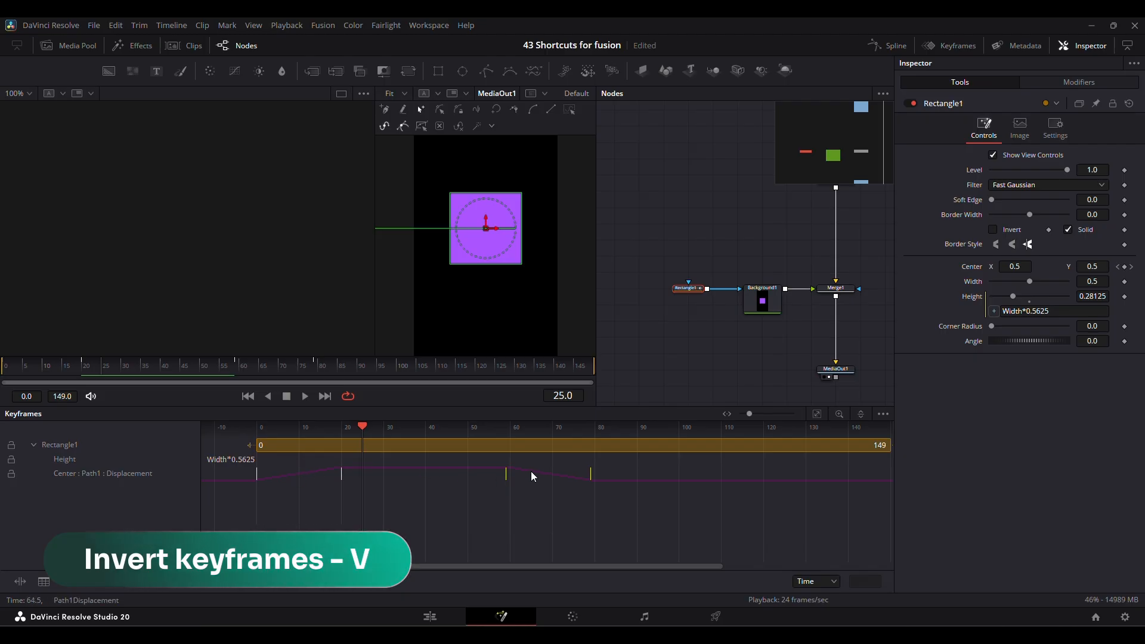
{"action": "left_click_drag", "start_coordinate": [202, 367], "coordinate": [345, 370]}
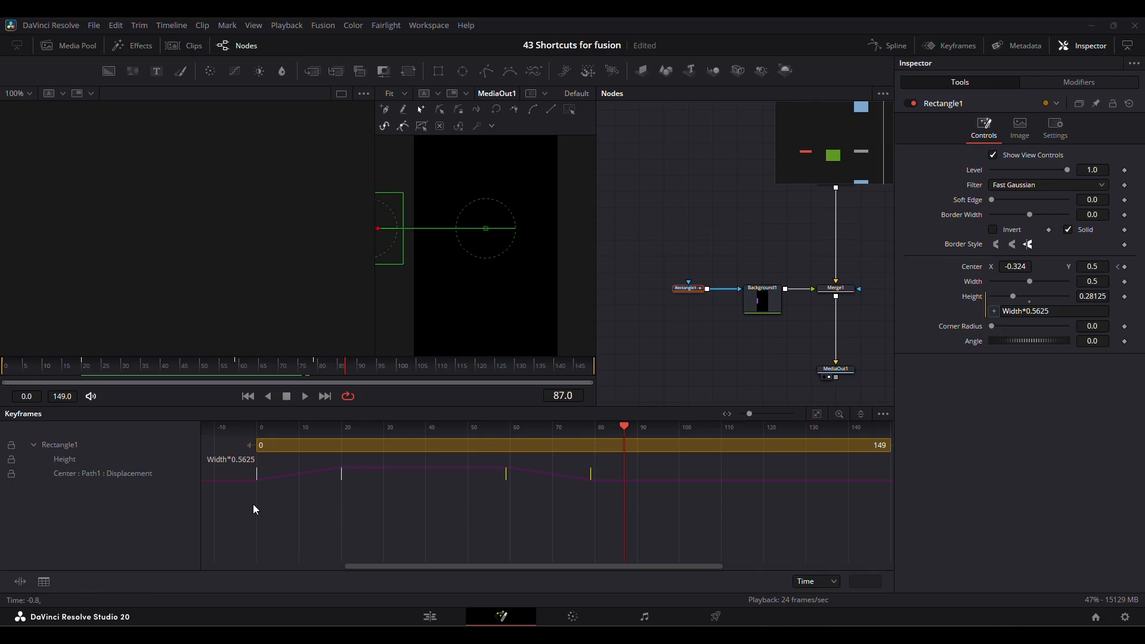
Smooth all four of Rectangle1's Center keyframes and fit the Keyframes view to its contents.
{"action": "left_click_drag", "start_coordinate": [253, 503], "coordinate": [611, 468]}
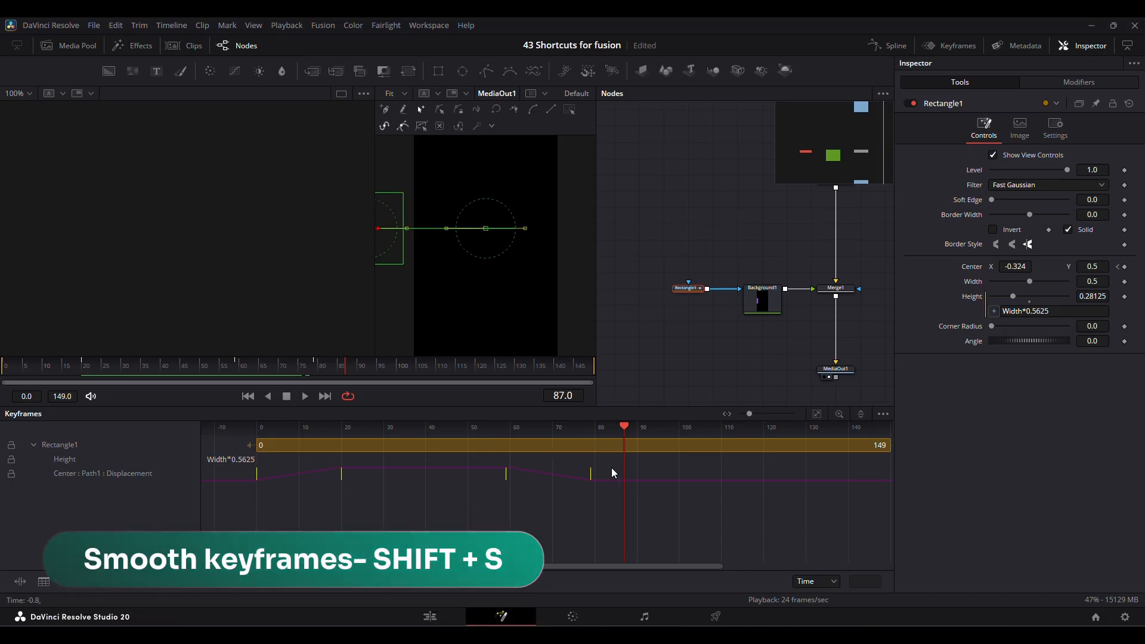
{"action": "key", "text": "shift+s"}
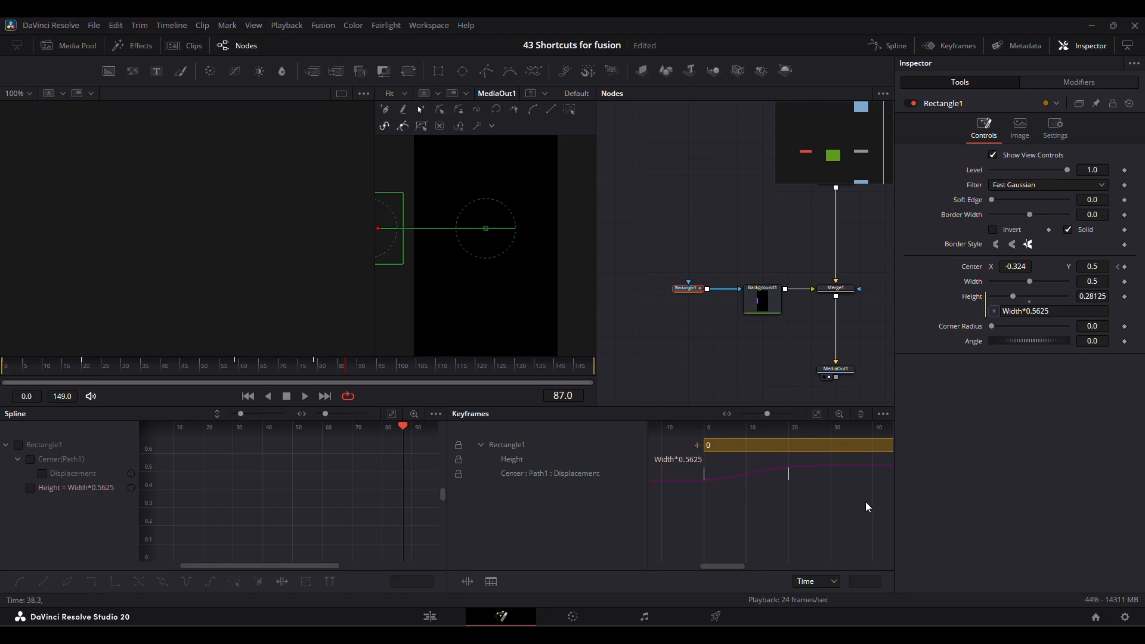
{"action": "key", "text": "ctrl+f"}
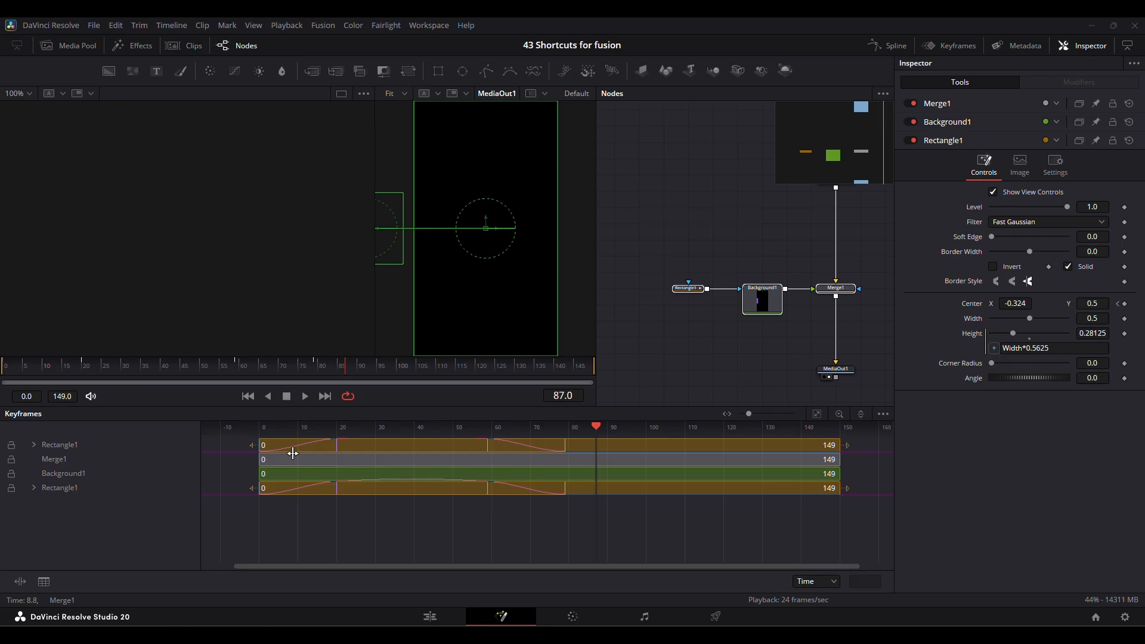
Select the whole range of layers in the Keyframes view and trim their end to frame 126.
{"action": "left_click", "coordinate": [105, 445]}
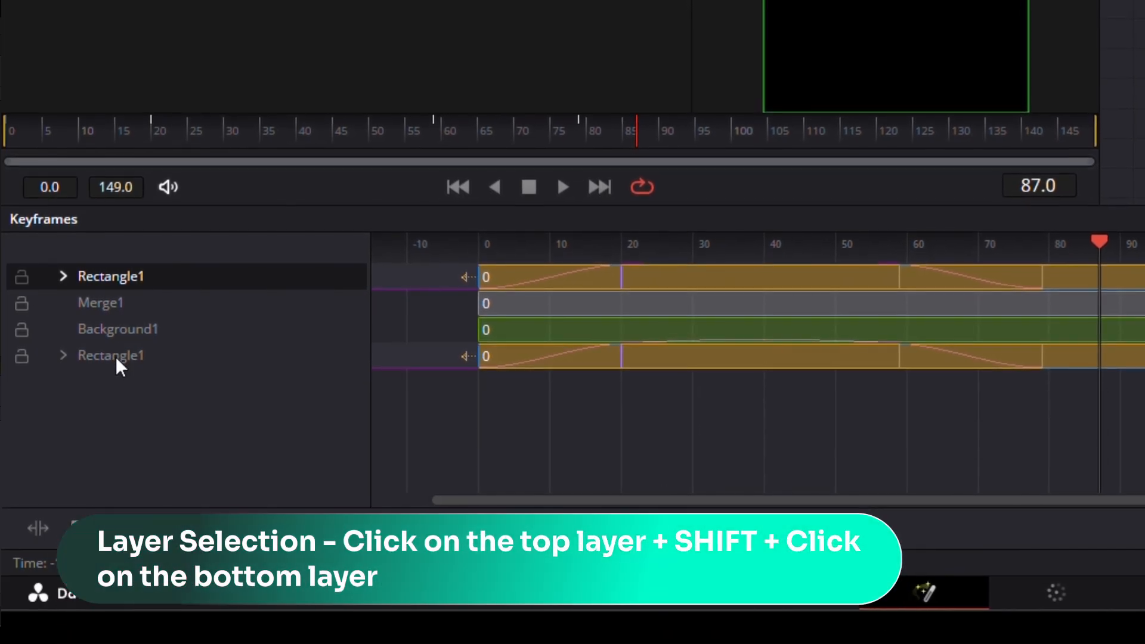
{"action": "left_click", "coordinate": [116, 356]}
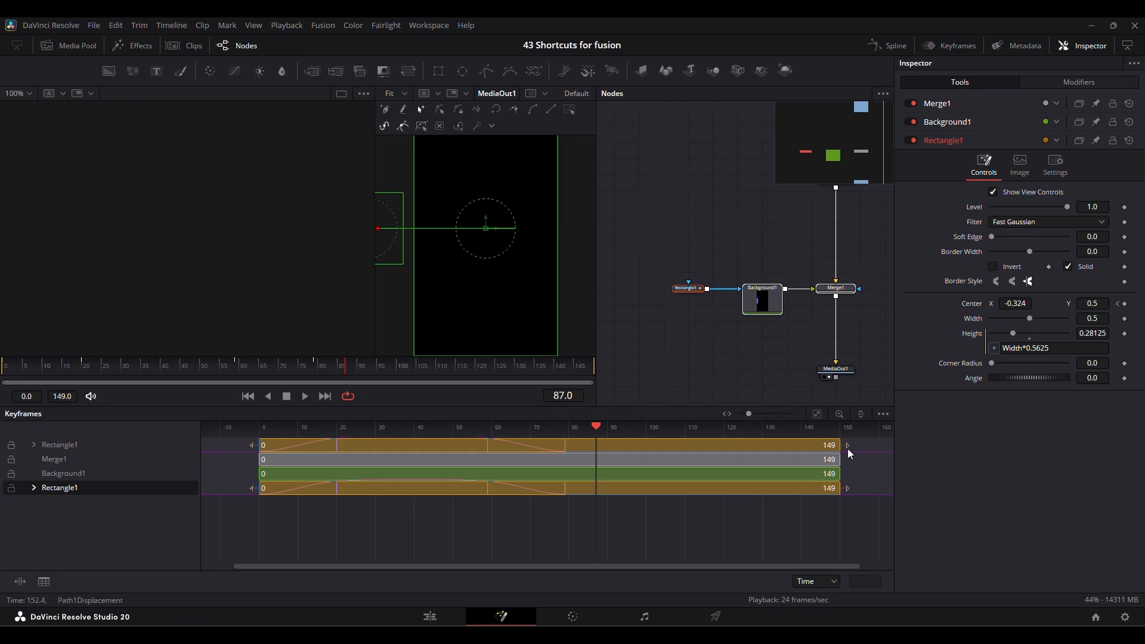
{"action": "left_click_drag", "start_coordinate": [840, 444], "coordinate": [751, 449]}
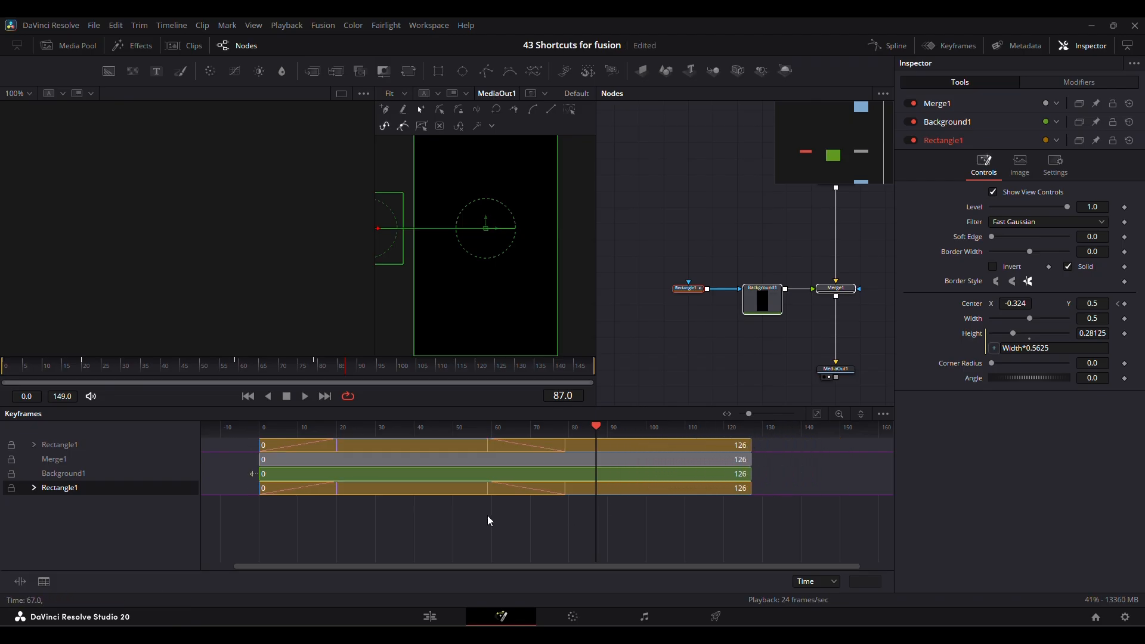
Shift the layer segments 16 frames later and adjust Background1's start separately.
{"action": "left_click_drag", "start_coordinate": [315, 473], "coordinate": [376, 473]}
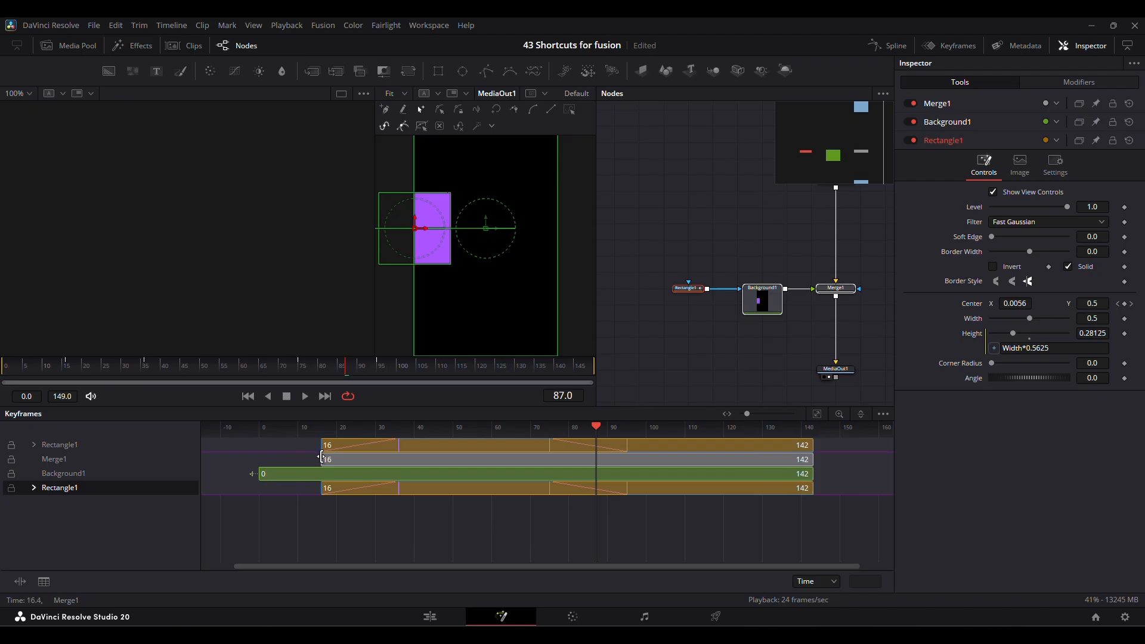
{"action": "left_click_drag", "start_coordinate": [256, 474], "coordinate": [340, 478]}
{"action": "left_click", "coordinate": [132, 472]}
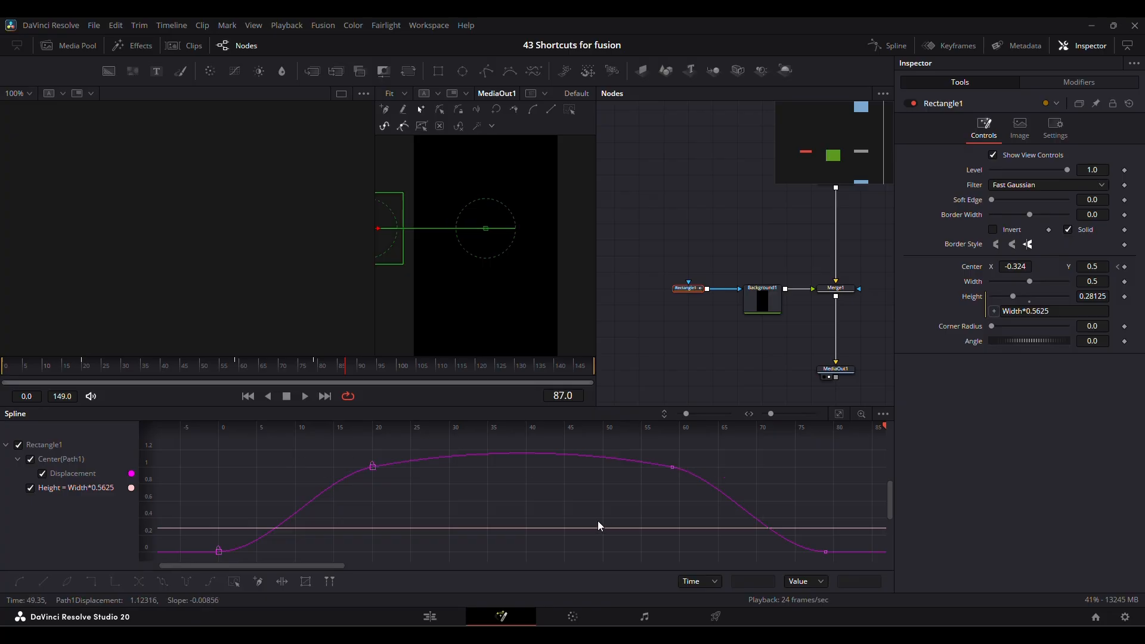
Select the Displacement curve's keyframe at frame 59 in the Spline view and nudge its value down and up, leaving it lower.
{"action": "left_click_drag", "start_coordinate": [347, 523], "coordinate": [631, 441]}
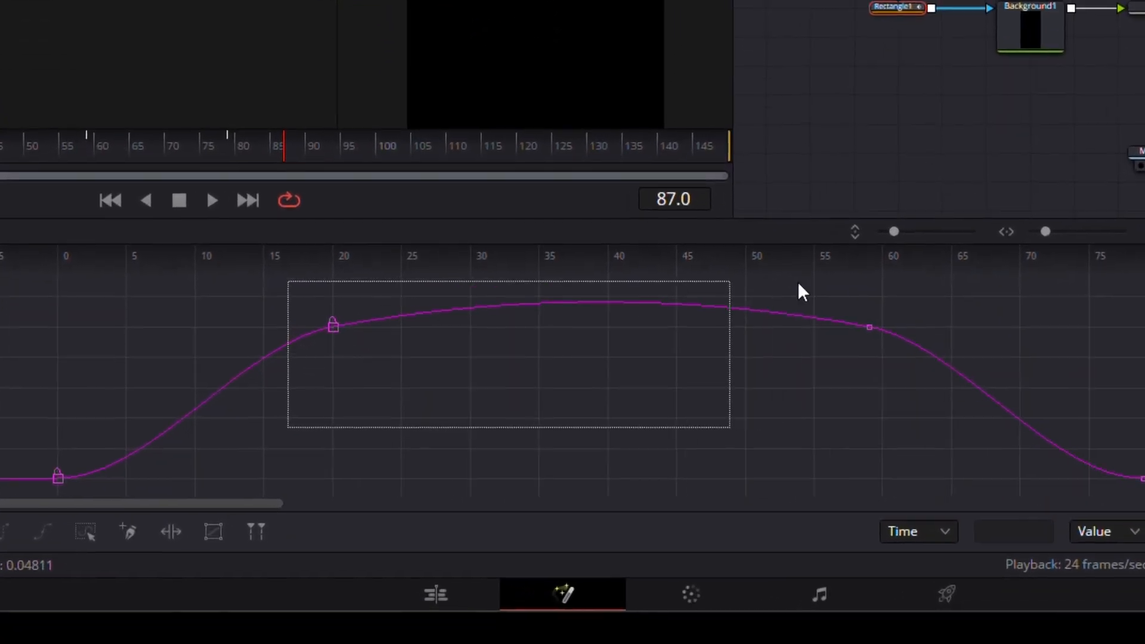
{"action": "left_click_drag", "start_coordinate": [797, 284], "coordinate": [937, 291]}
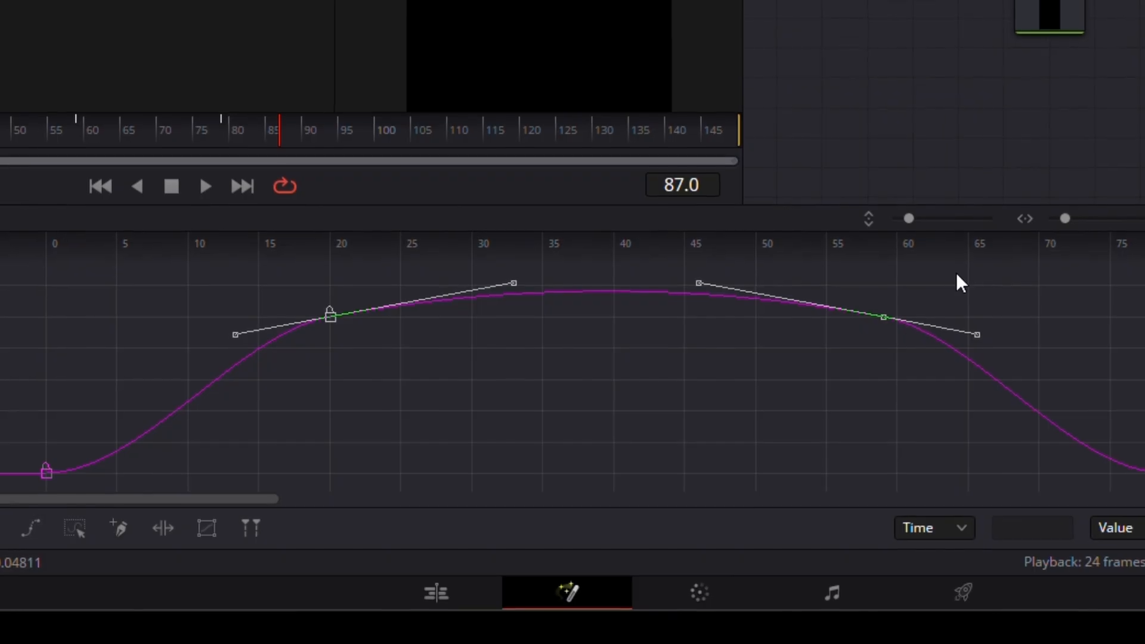
{"action": "left_click_drag", "start_coordinate": [251, 408], "coordinate": [1054, 177]}
{"action": "left_click_drag", "start_coordinate": [1057, 173], "coordinate": [1073, 174]}
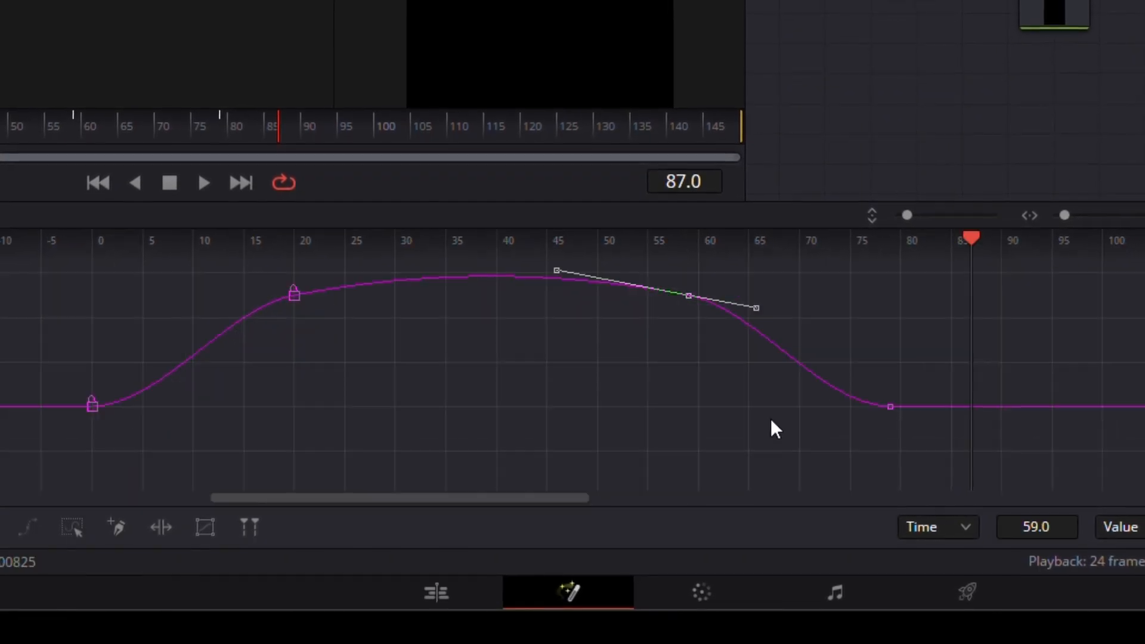
{"action": "key", "text": "Down"}
{"action": "key", "text": "Down"}
{"action": "key", "text": "Down"}
{"action": "key", "text": "Down"}
{"action": "key", "text": "Down"}
{"action": "key", "text": "Down"}
{"action": "key", "text": "Down"}
{"action": "key", "text": "Down"}
{"action": "key", "text": "Up"}
{"action": "key", "text": "Up"}
{"action": "key", "text": "Up"}
{"action": "key", "text": "Up"}
{"action": "key", "text": "Up"}
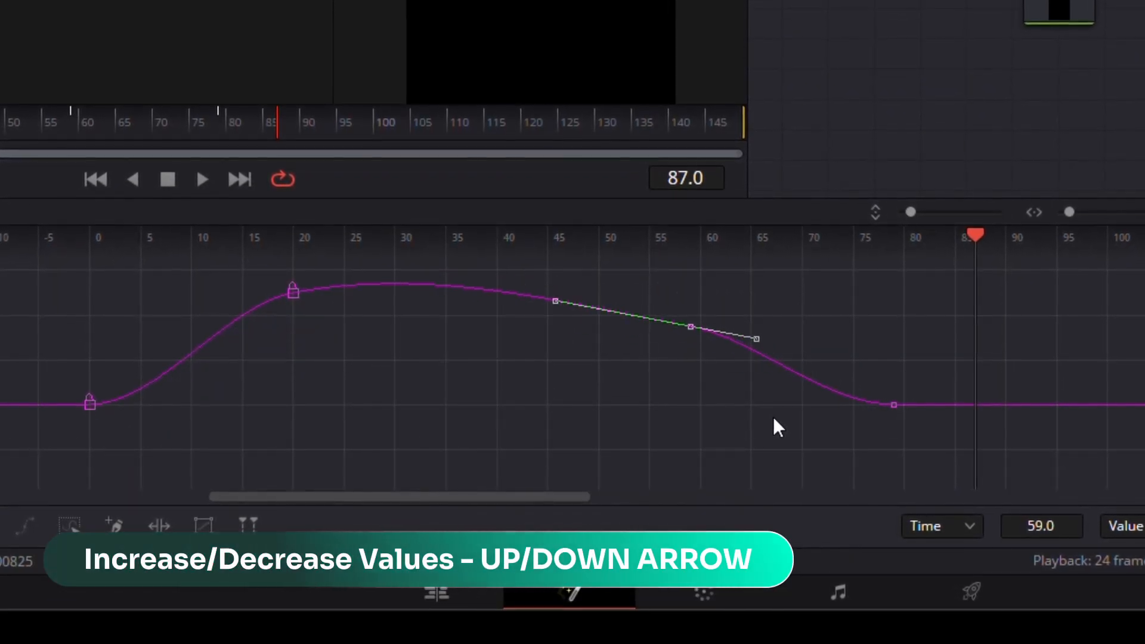
{"action": "key", "text": "Down"}
{"action": "key", "text": "Down"}
{"action": "key", "text": "Down"}
{"action": "key", "text": "Down"}
{"action": "key", "text": "Down"}
{"action": "key", "text": "Down"}
{"action": "key", "text": "Down"}
{"action": "key", "text": "Down"}
{"action": "key", "text": "Down"}
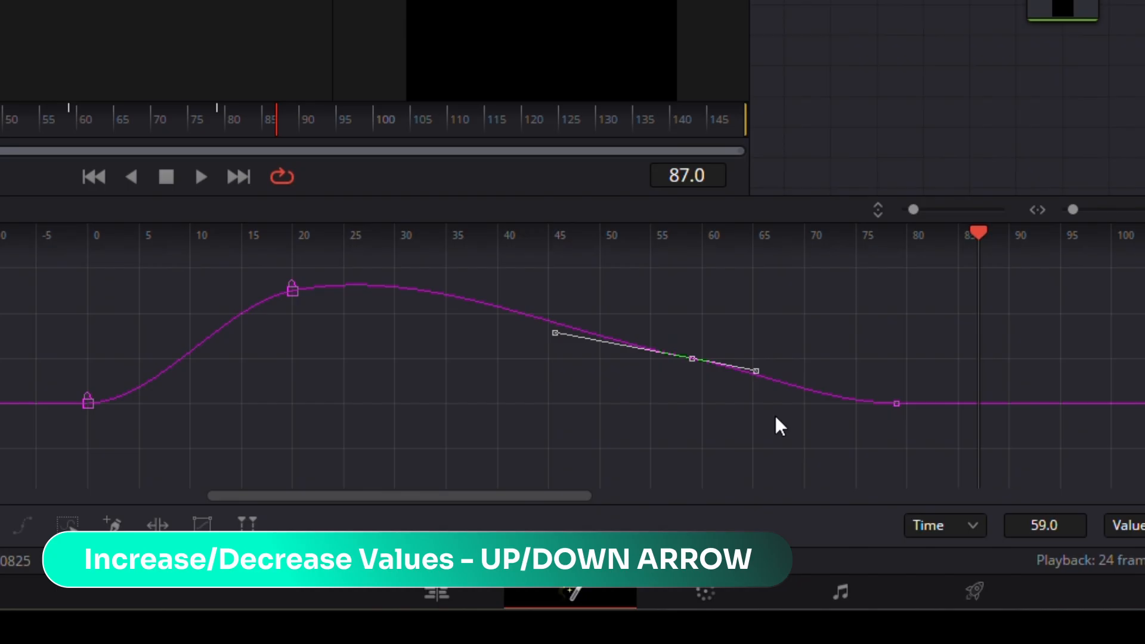
{"action": "key", "text": "Down"}
{"action": "key", "text": "Down"}
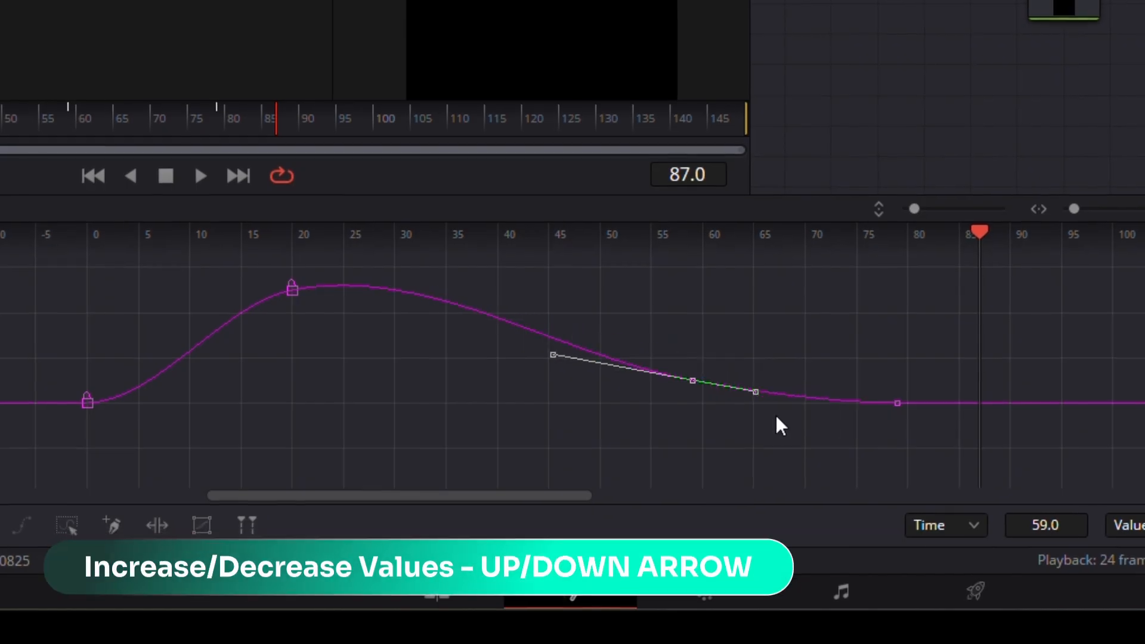
{"action": "key", "text": "Up"}
{"action": "key", "text": "Up"}
{"action": "key", "text": "Up"}
{"action": "key", "text": "Up"}
{"action": "key", "text": "Down"}
{"action": "key", "text": "Down"}
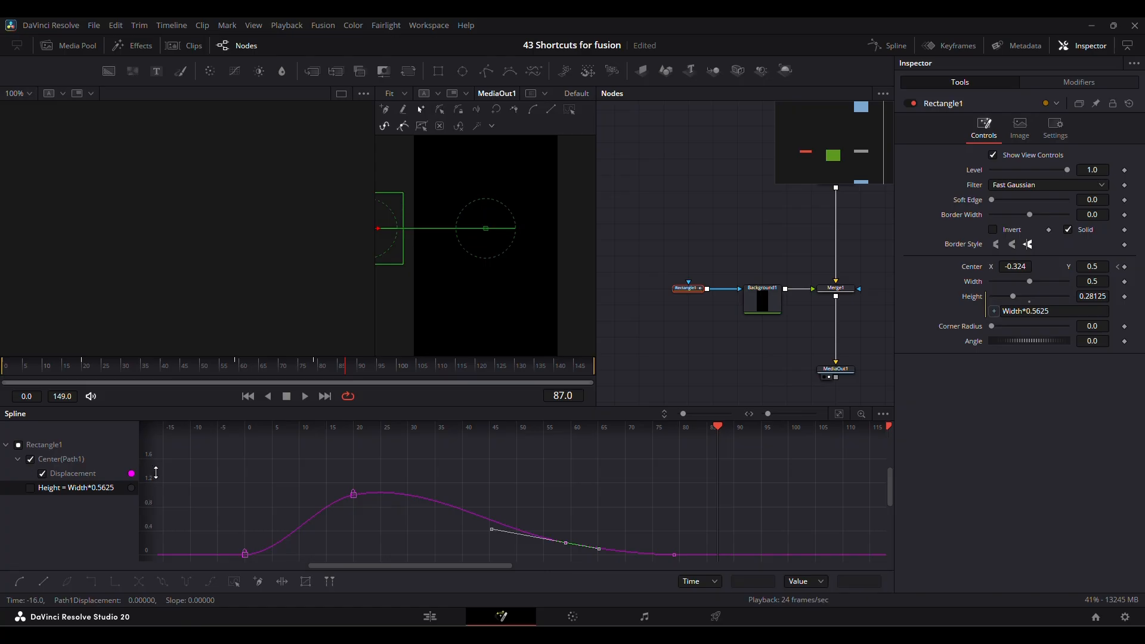
Stretch the Spline view's value axis and raise the frame 59 keyframe in fine increments to 0.24.
{"action": "left_click_drag", "start_coordinate": [156, 472], "coordinate": [158, 381]}
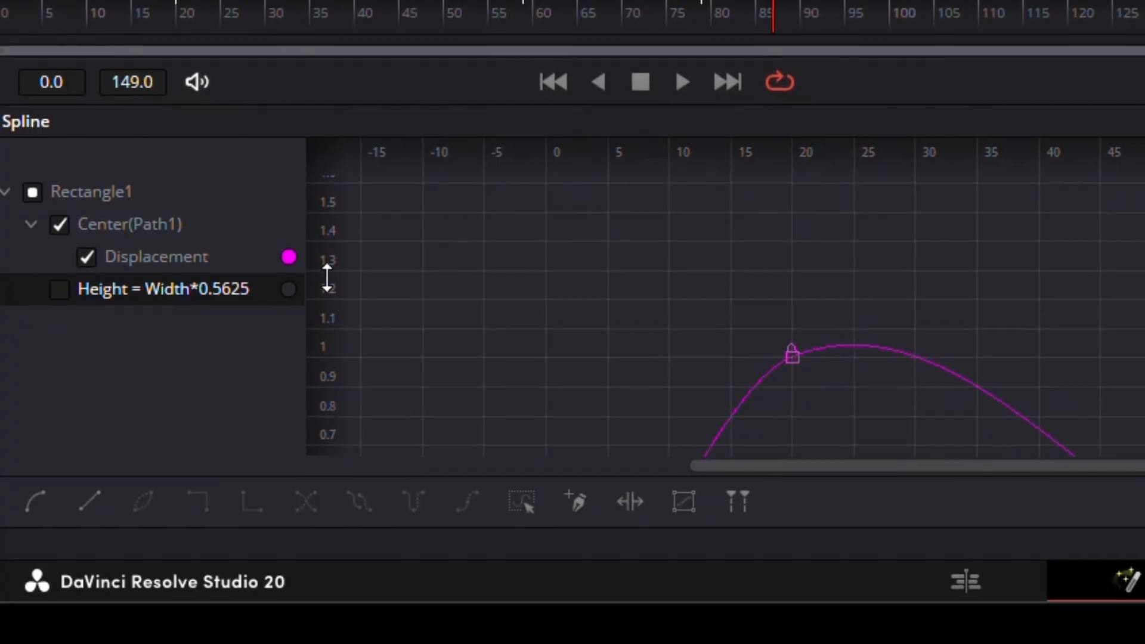
{"action": "left_click_drag", "start_coordinate": [327, 278], "coordinate": [309, 87]}
{"action": "scroll", "coordinate": [1104, 368], "scroll_direction": "down", "scroll_amount": 10}
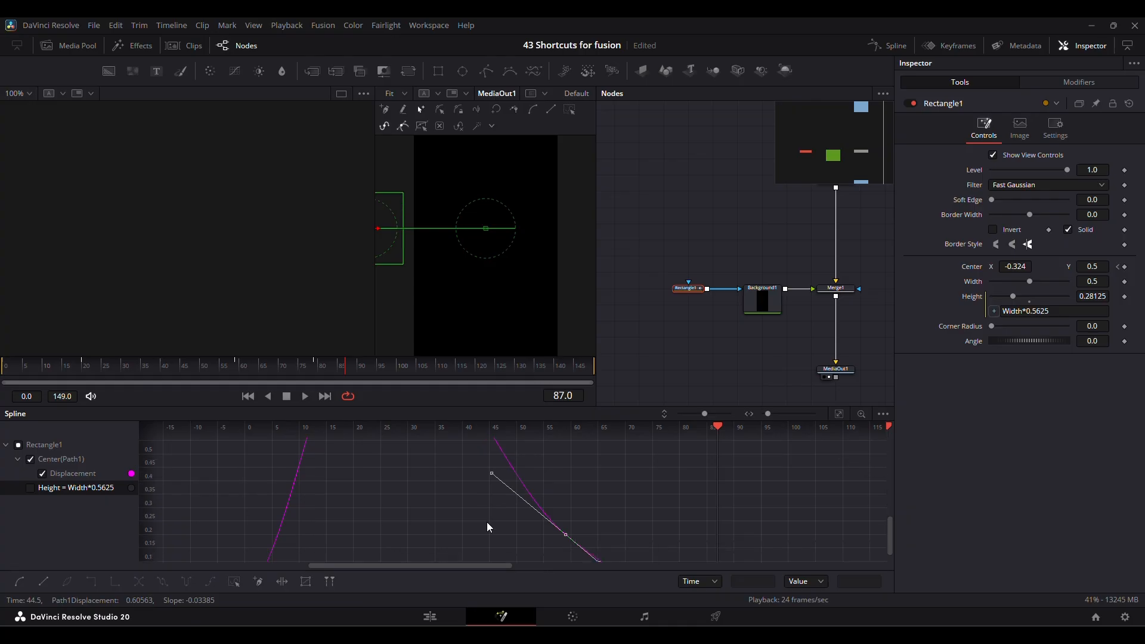
{"action": "scroll", "coordinate": [487, 521], "scroll_direction": "down", "scroll_amount": 1}
{"action": "key", "text": "ctrl+Up"}
{"action": "key", "text": "ctrl+Up"}
{"action": "key", "text": "ctrl+Up"}
{"action": "key", "text": "ctrl+Up"}
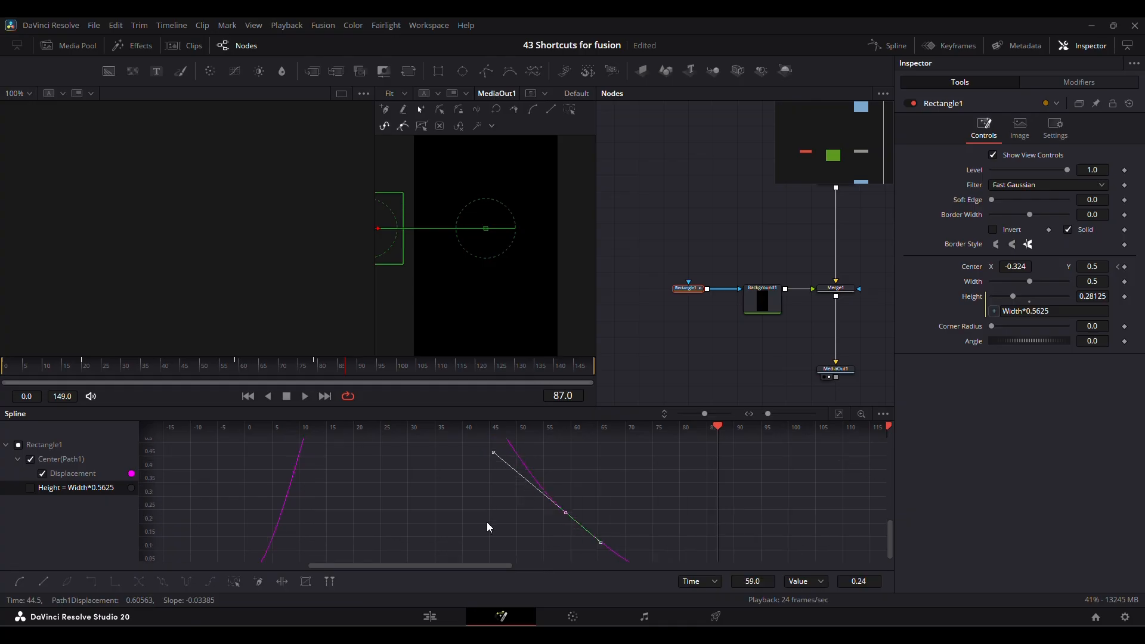
Raise the frame 59 keyframe's value in large increments to 2.61 and rescale the value axis to fit the curve.
{"action": "key", "text": "minus"}
{"action": "key", "text": "minus"}
{"action": "key", "text": "minus"}
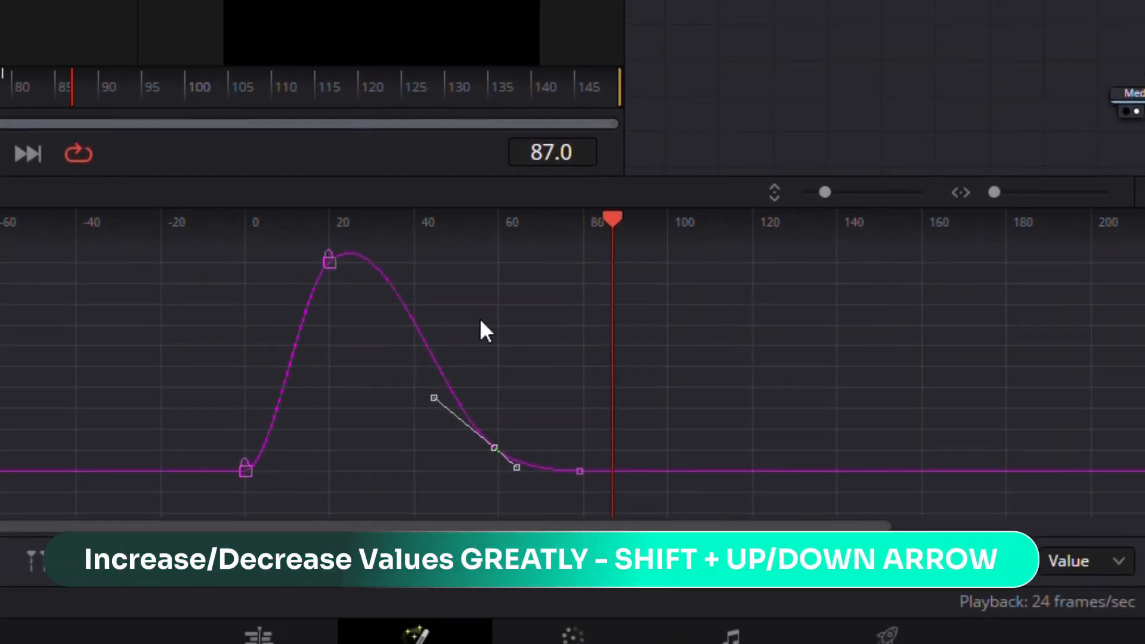
{"action": "key", "text": "shift+Up"}
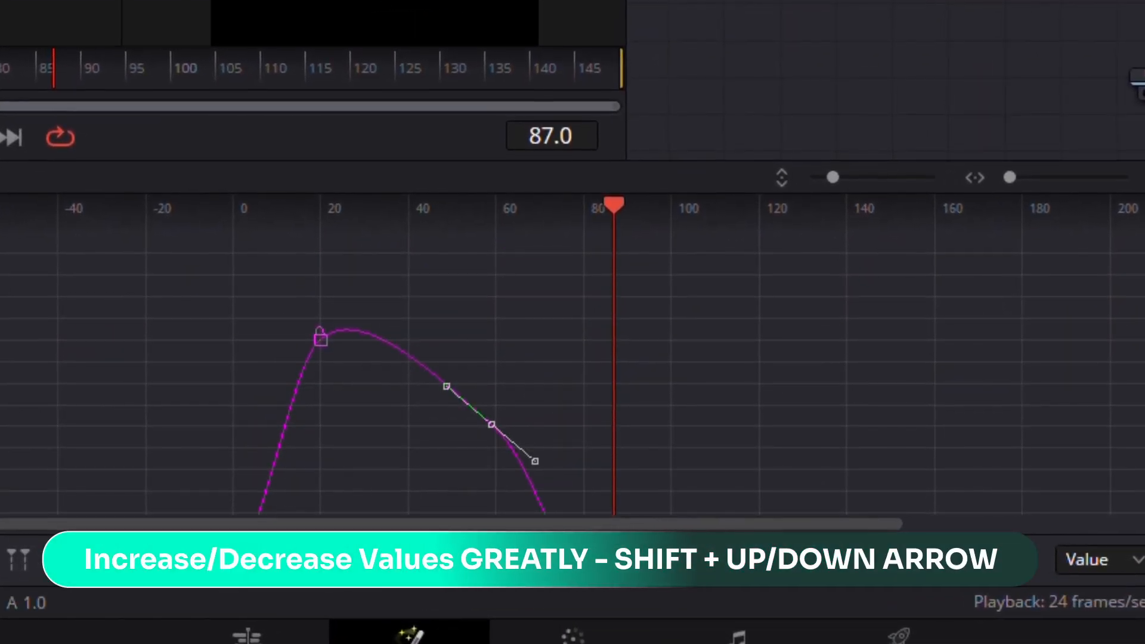
{"action": "key", "text": "shift+Up"}
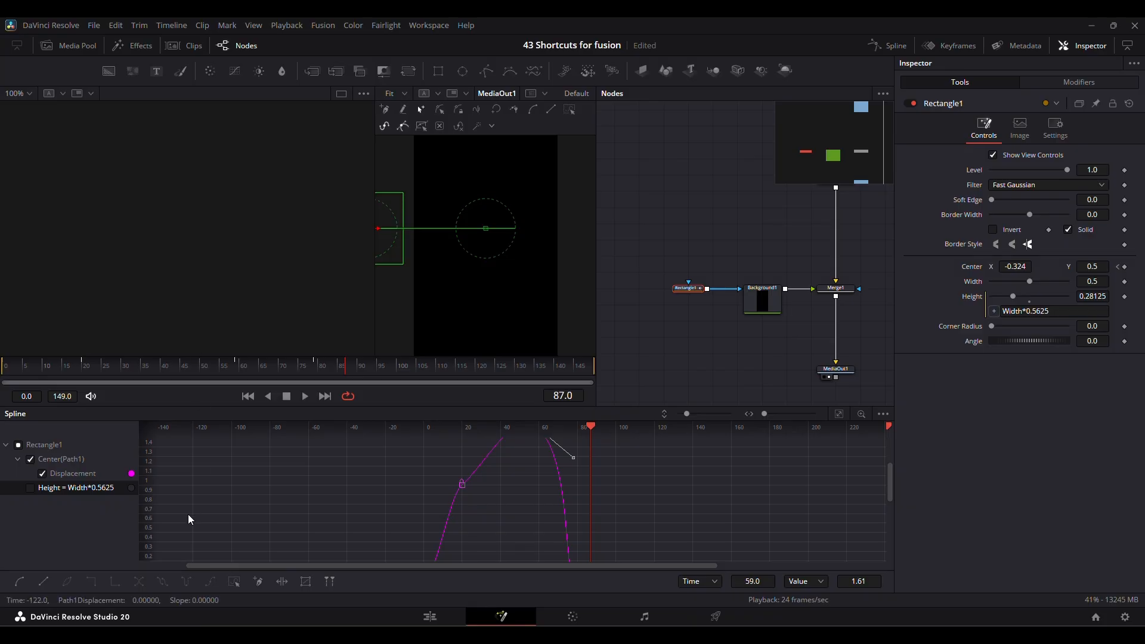
{"action": "left_click_drag", "start_coordinate": [154, 477], "coordinate": [197, 179]}
{"action": "left_click_drag", "start_coordinate": [155, 458], "coordinate": [149, 481]}
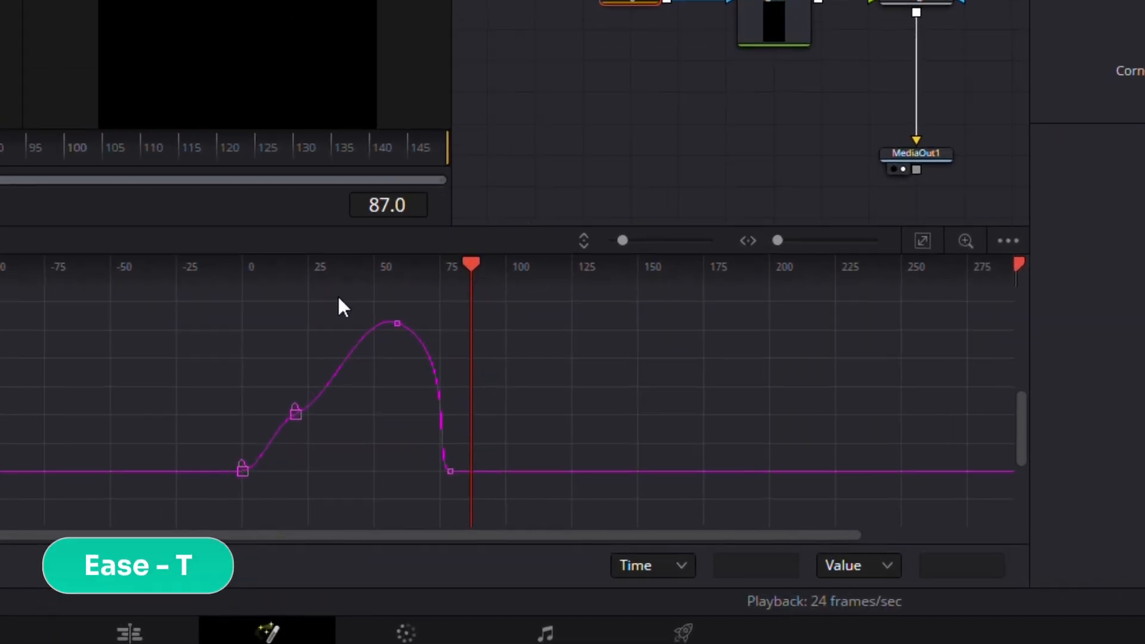
Show the ease controls, set the frame 59 keyframe's Ease In to 67, and flatten all the Displacement keyframes.
{"action": "key", "text": "t"}
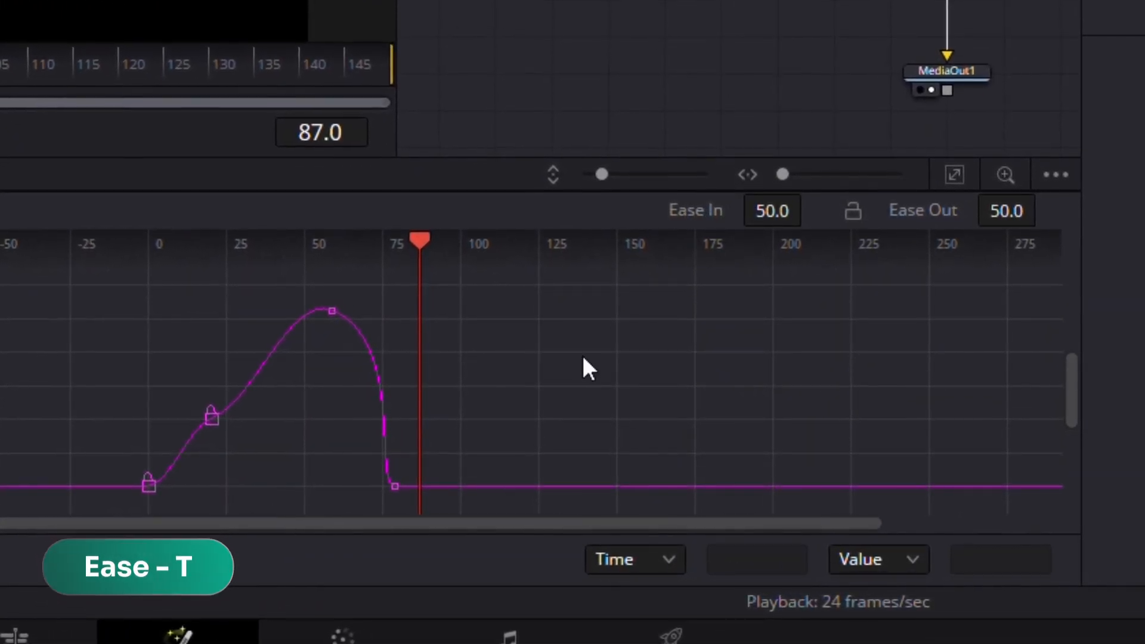
{"action": "left_click_drag", "start_coordinate": [274, 295], "coordinate": [471, 502]}
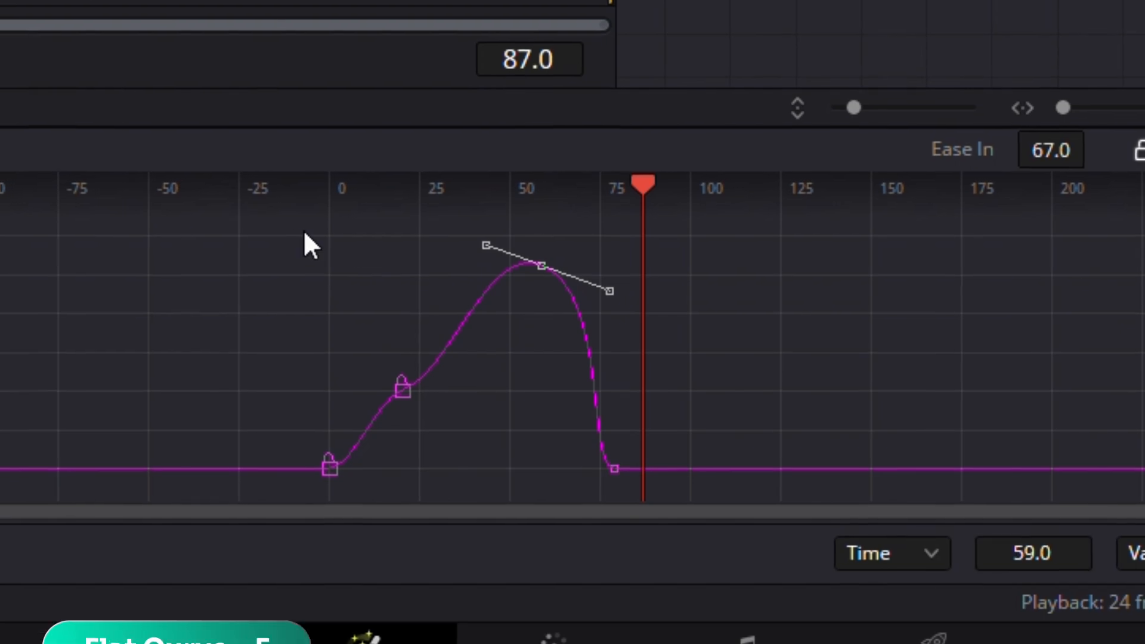
{"action": "left_click_drag", "start_coordinate": [304, 232], "coordinate": [692, 464]}
{"action": "key", "text": "f"}
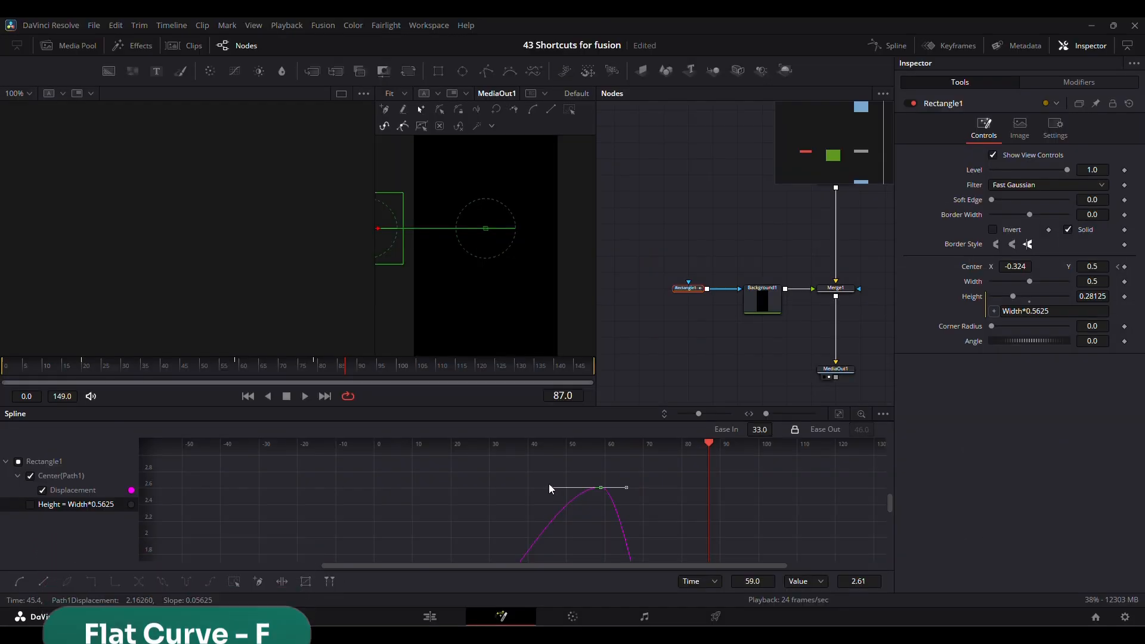
Tilt and re-level the frame 59 keyframe's linked handles, and move its incoming handle independently.
{"action": "left_click_drag", "start_coordinate": [549, 484], "coordinate": [549, 516]}
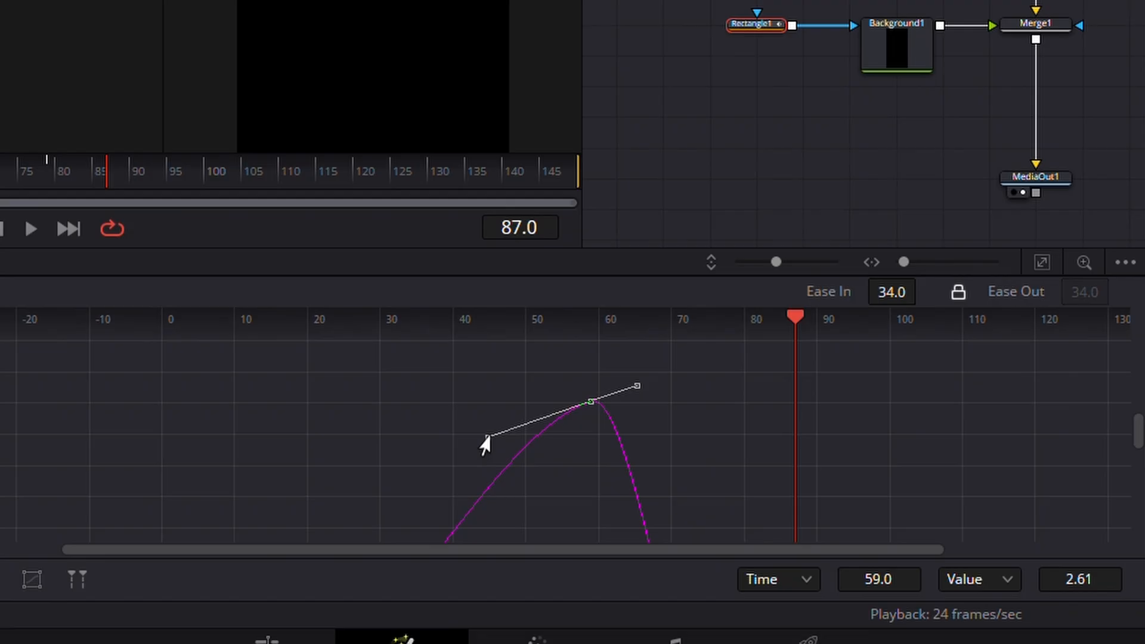
{"action": "left_click_drag", "start_coordinate": [544, 508], "coordinate": [541, 489]}
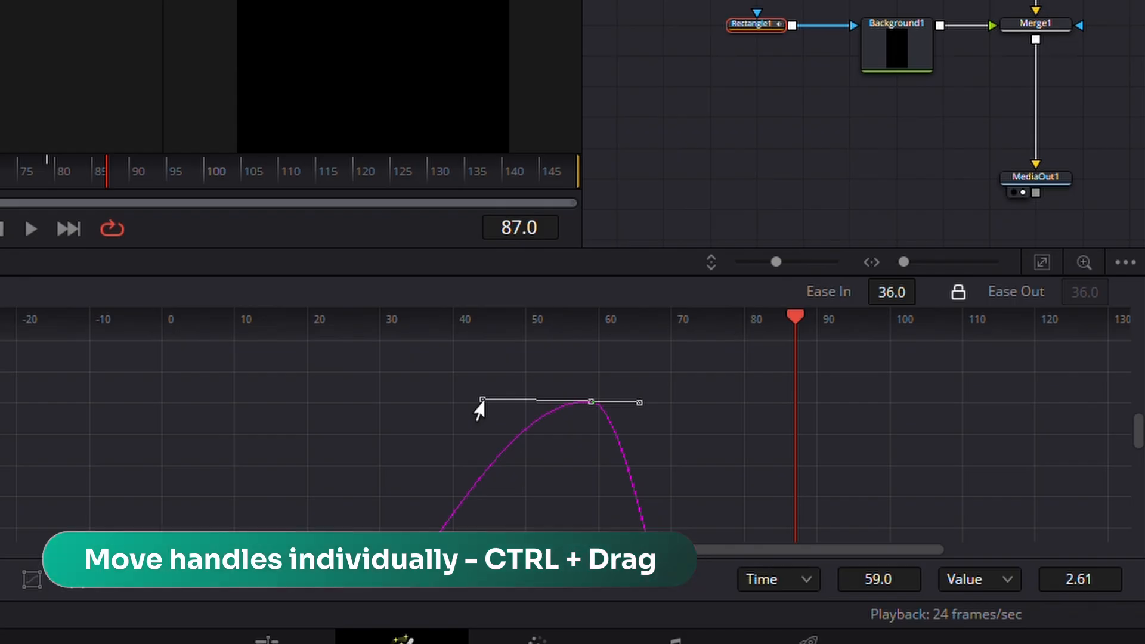
{"action": "mouse_move", "coordinate": [480, 408]}
{"action": "left_mouse_down"}
{"action": "mouse_move", "coordinate": [559, 471]}
{"action": "mouse_move", "coordinate": [439, 495]}
{"action": "mouse_move", "coordinate": [462, 404]}
{"action": "mouse_move", "coordinate": [260, 430]}
{"action": "mouse_move", "coordinate": [445, 391]}
{"action": "mouse_move", "coordinate": [449, 424]}
{"action": "mouse_move", "coordinate": [463, 428]}
{"action": "mouse_move", "coordinate": [359, 407]}
{"action": "mouse_move", "coordinate": [446, 406]}
{"action": "mouse_move", "coordinate": [478, 422]}
{"action": "left_mouse_up"}
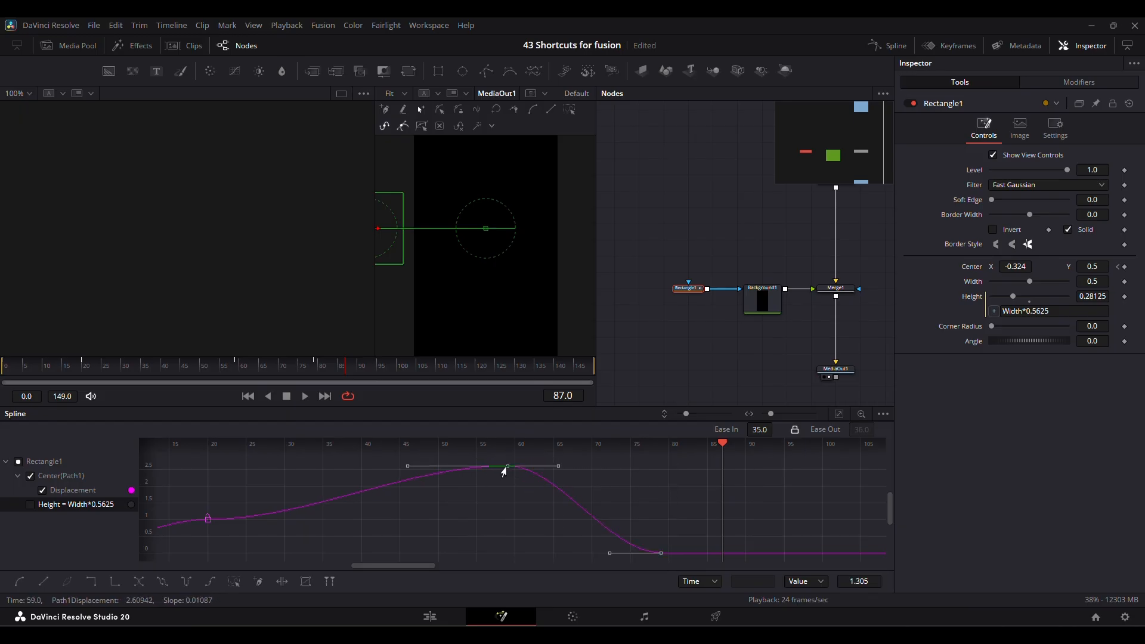
Try moving the selected Displacement keyframes at frames 59 and 79 freely, and undo the moves.
{"action": "left_click_drag", "start_coordinate": [514, 473], "coordinate": [445, 478]}
{"action": "key", "text": "ctrl+z"}
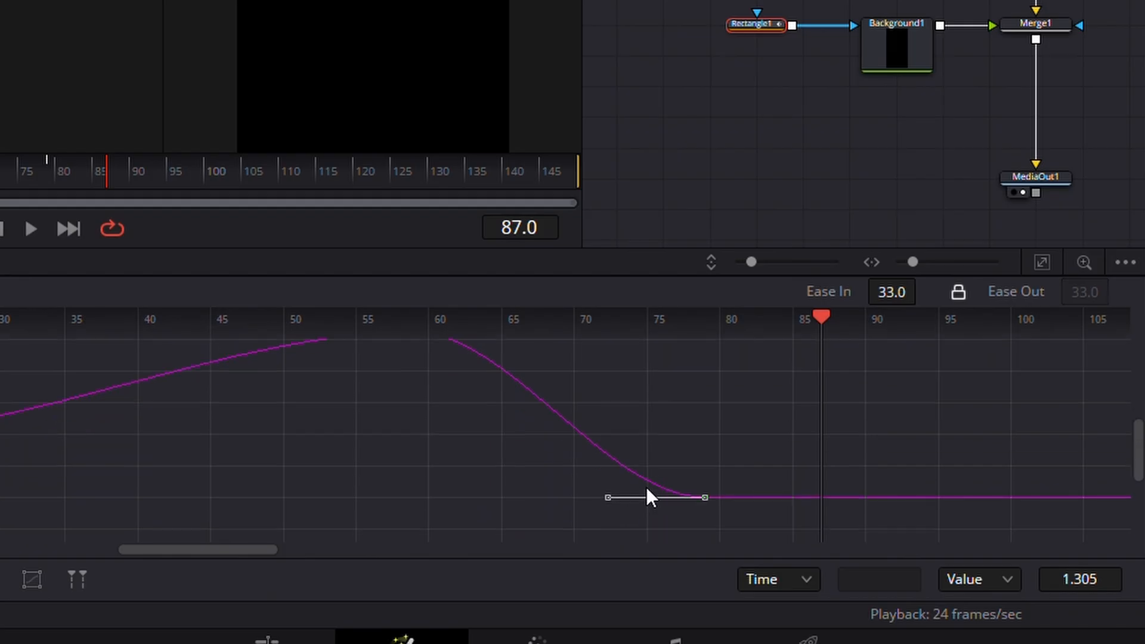
{"action": "scroll", "coordinate": [647, 488], "scroll_direction": "down", "scroll_amount": 2}
{"action": "scroll", "coordinate": [647, 488], "scroll_direction": "right", "scroll_amount": 3}
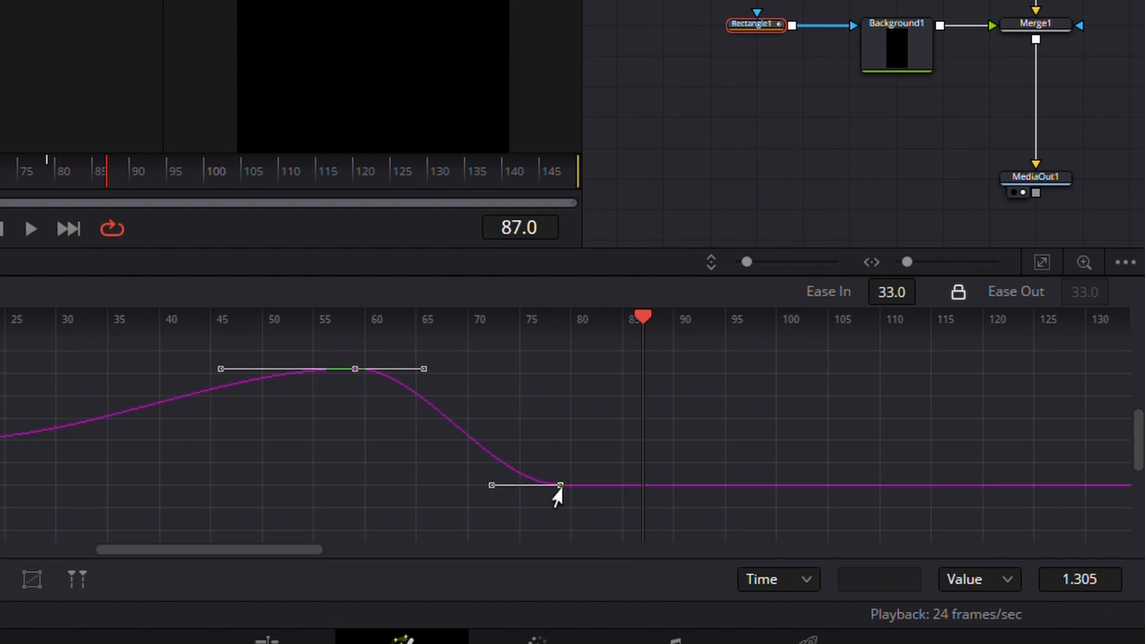
{"action": "left_click_drag", "start_coordinate": [555, 493], "coordinate": [543, 419]}
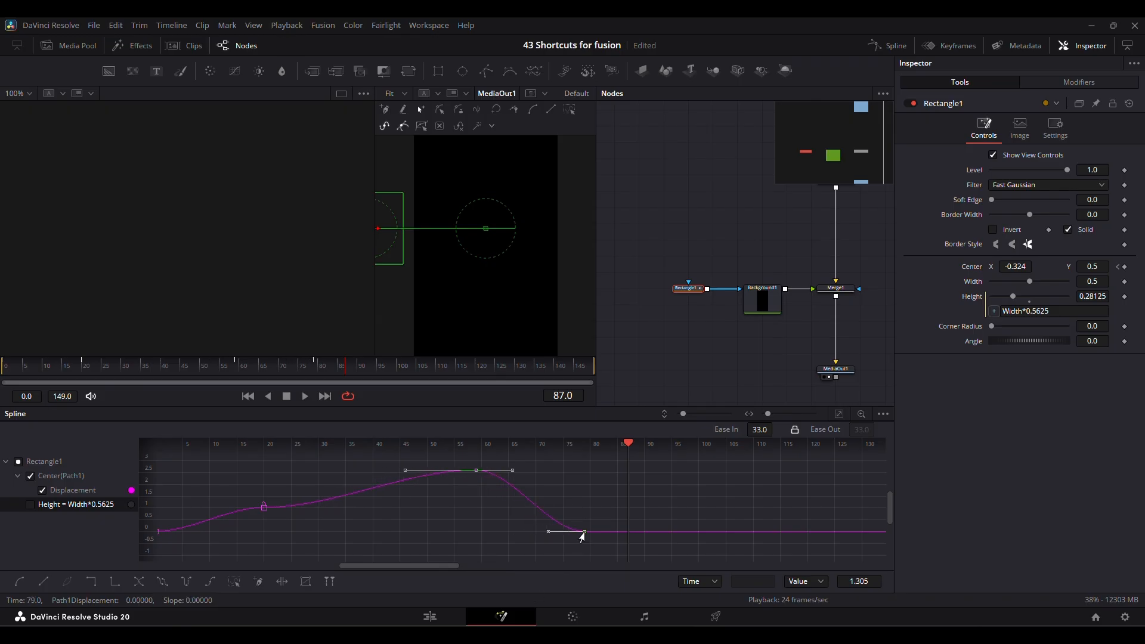
Try moving the selected Displacement keyframes and undo it, then lengthen the frame 59 keyframe's outgoing handle, keeping it level, to an ease of 38.
{"action": "left_click_drag", "start_coordinate": [582, 536], "coordinate": [565, 516]}
{"action": "key", "text": "ctrl+z"}
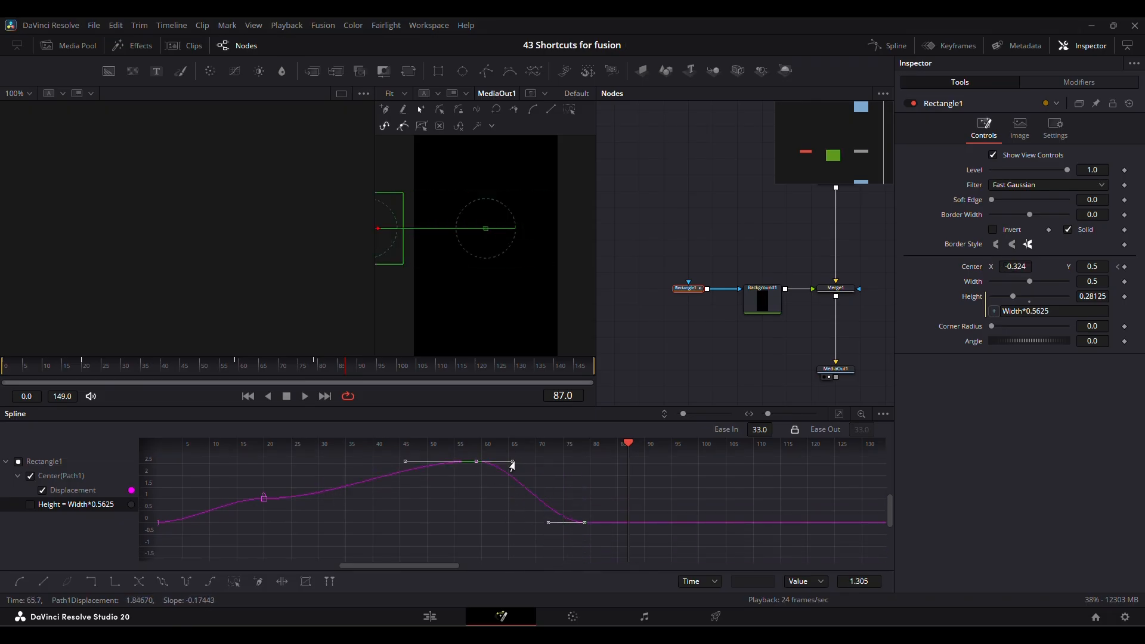
{"action": "left_click_drag", "start_coordinate": [567, 475], "coordinate": [581, 474]}
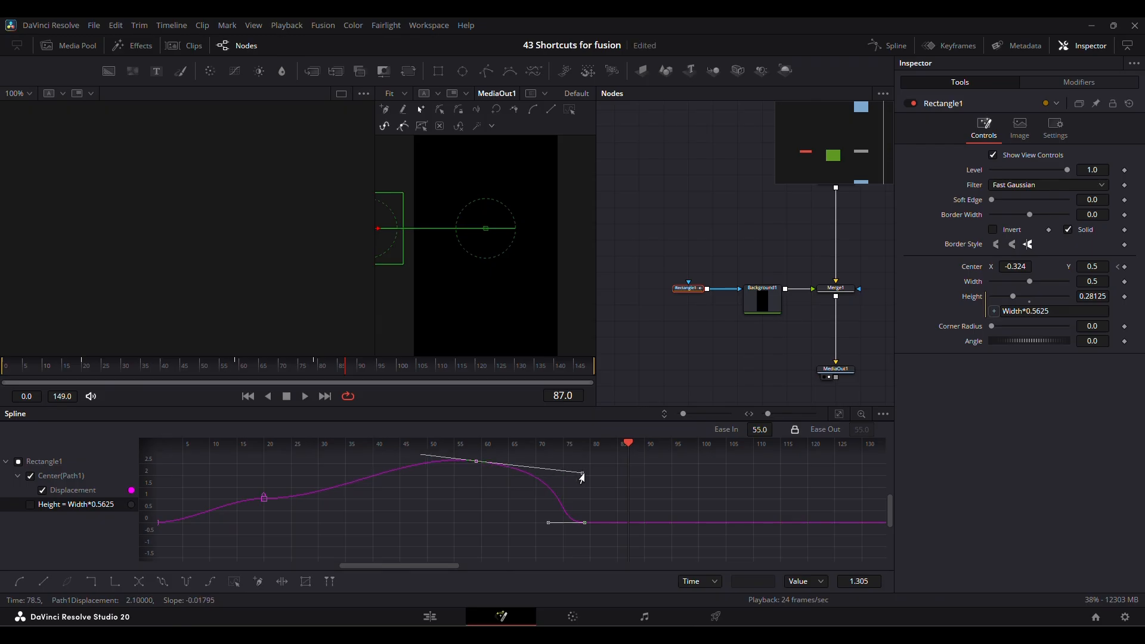
{"action": "left_click_drag", "start_coordinate": [512, 460], "coordinate": [516, 462]}
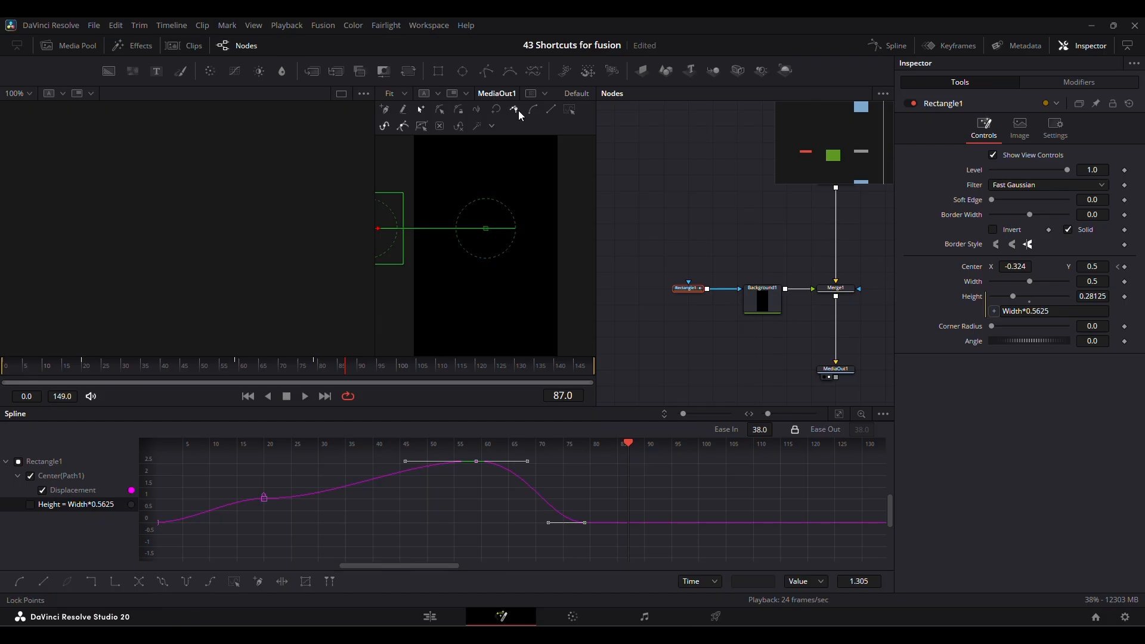
Enable the Shape Box on the selected keyframes, stretch its earlier edge to about frame 50, and skew its upper later corner to about frame 74.
{"action": "scroll", "coordinate": [580, 489], "scroll_direction": "up", "scroll_amount": 2}
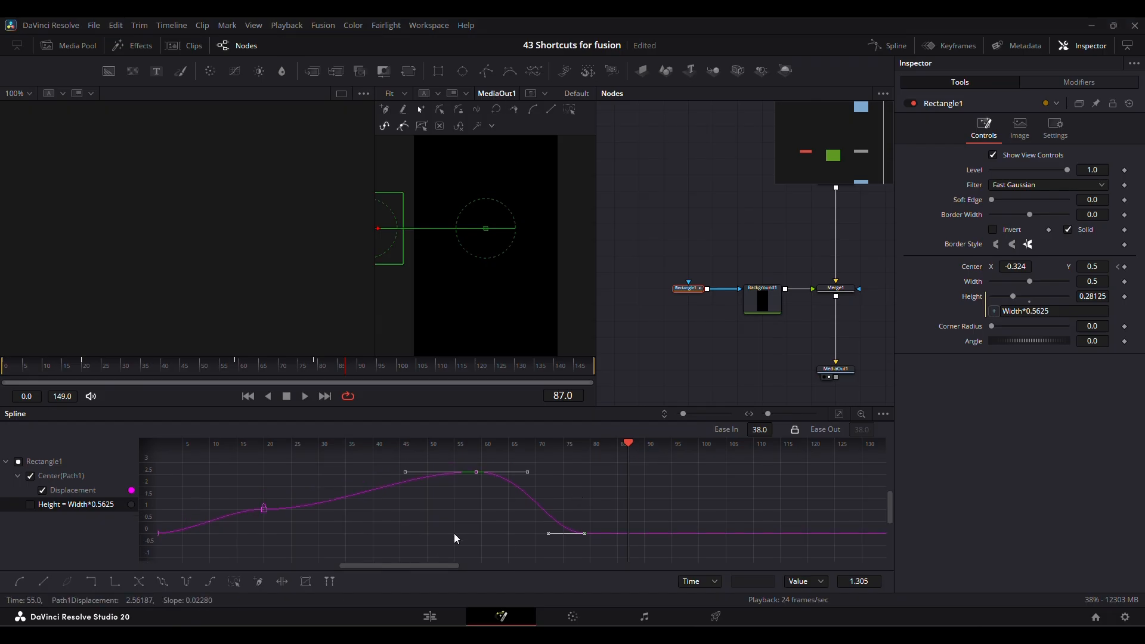
{"action": "key", "text": "shift+b"}
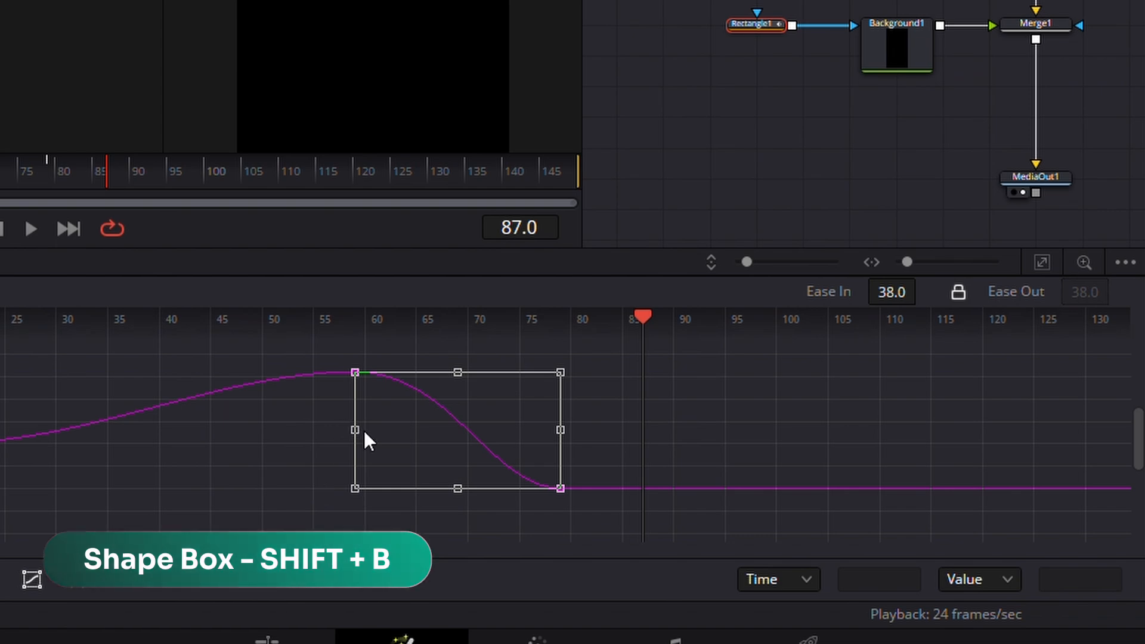
{"action": "left_click_drag", "start_coordinate": [352, 429], "coordinate": [256, 435]}
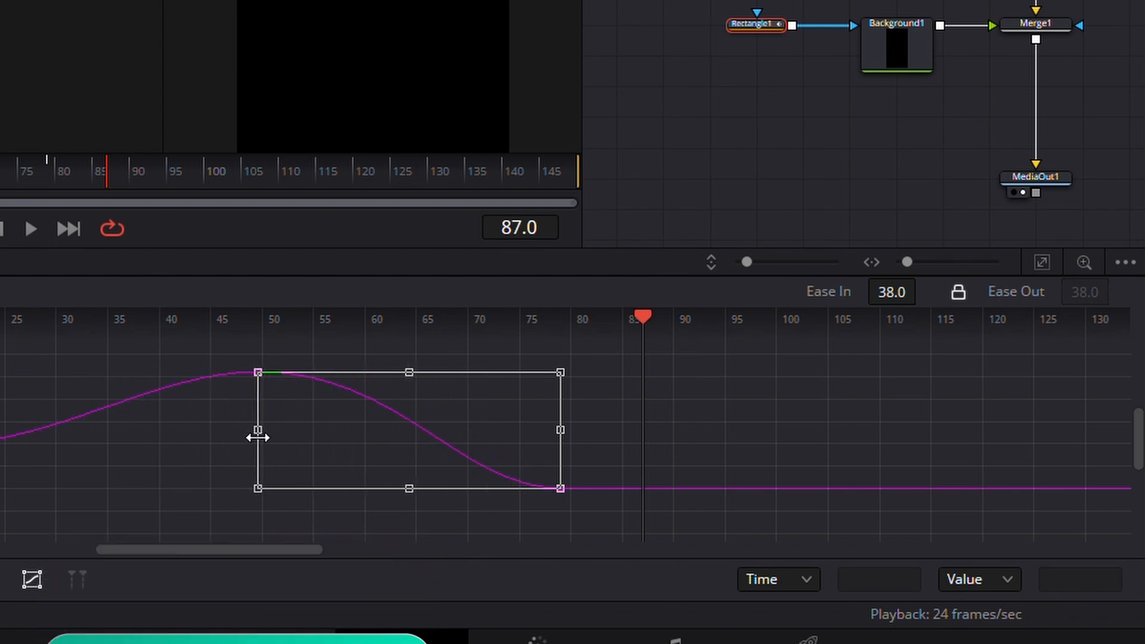
{"action": "left_click_drag", "start_coordinate": [560, 372], "coordinate": [506, 371]}
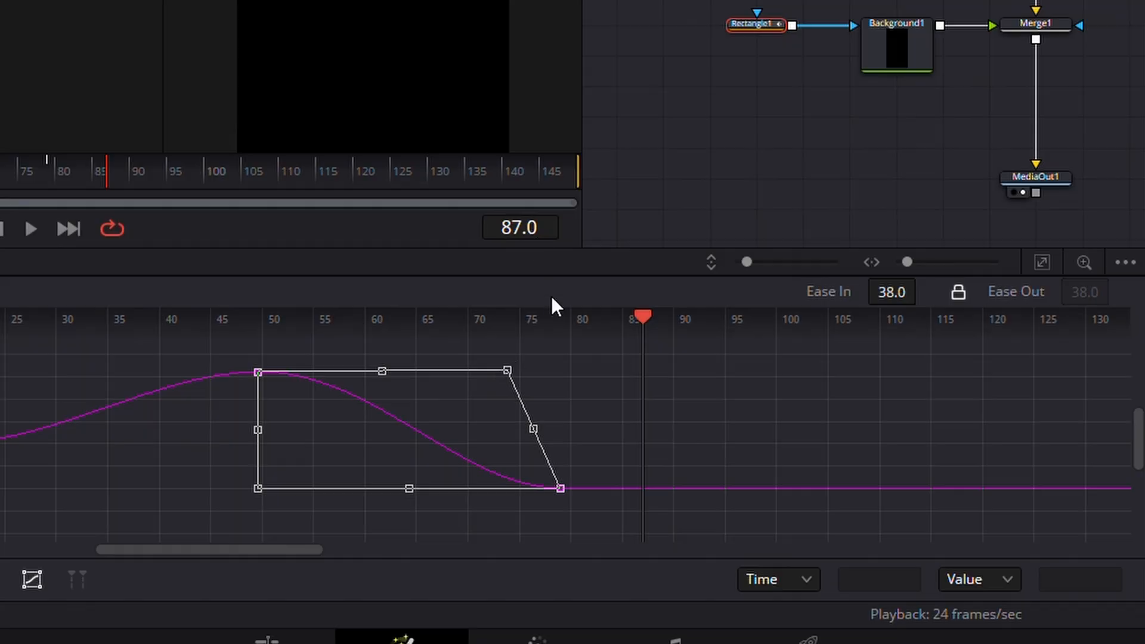